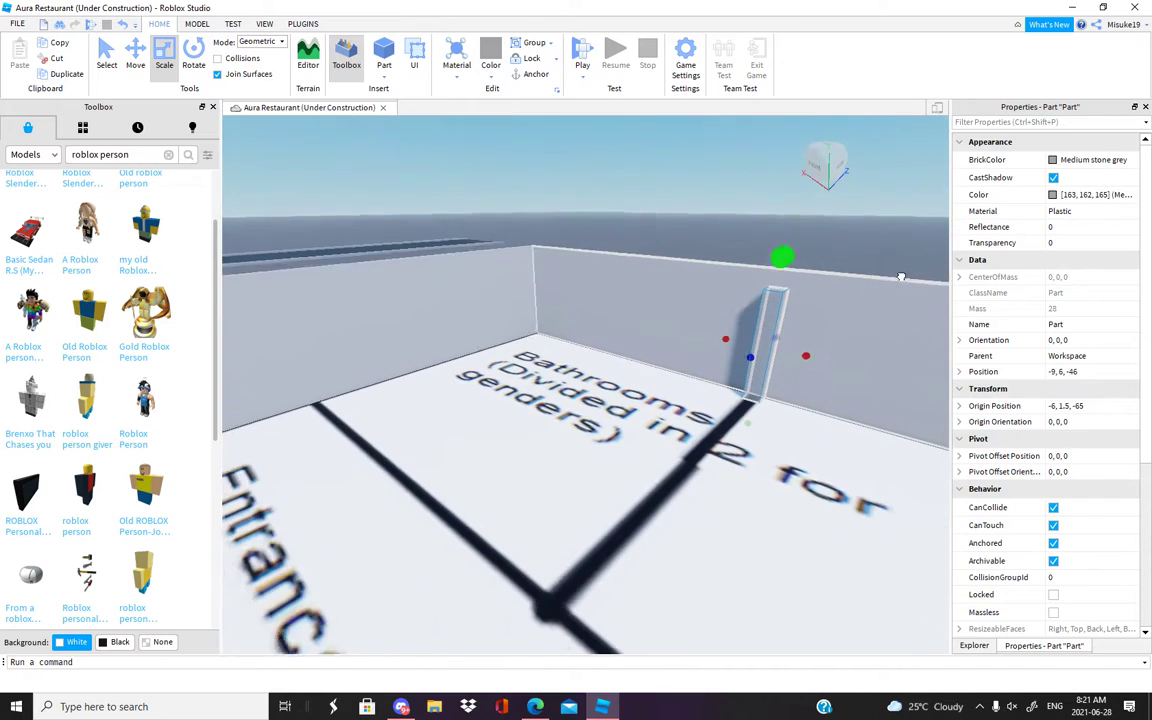
Extend the part into the wall dividing the two bathrooms, and add a front wall along the floor line with a doorway gap beside it.
drag(763, 373, 545, 465)
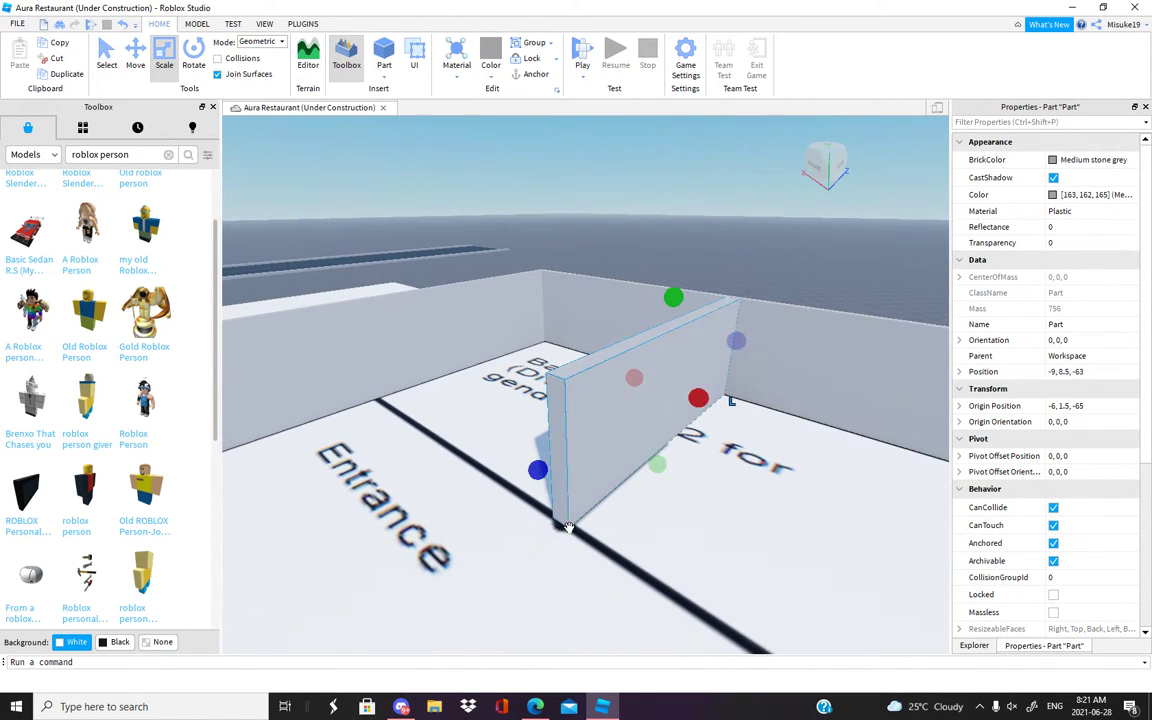
scroll(320, 246, up, 3)
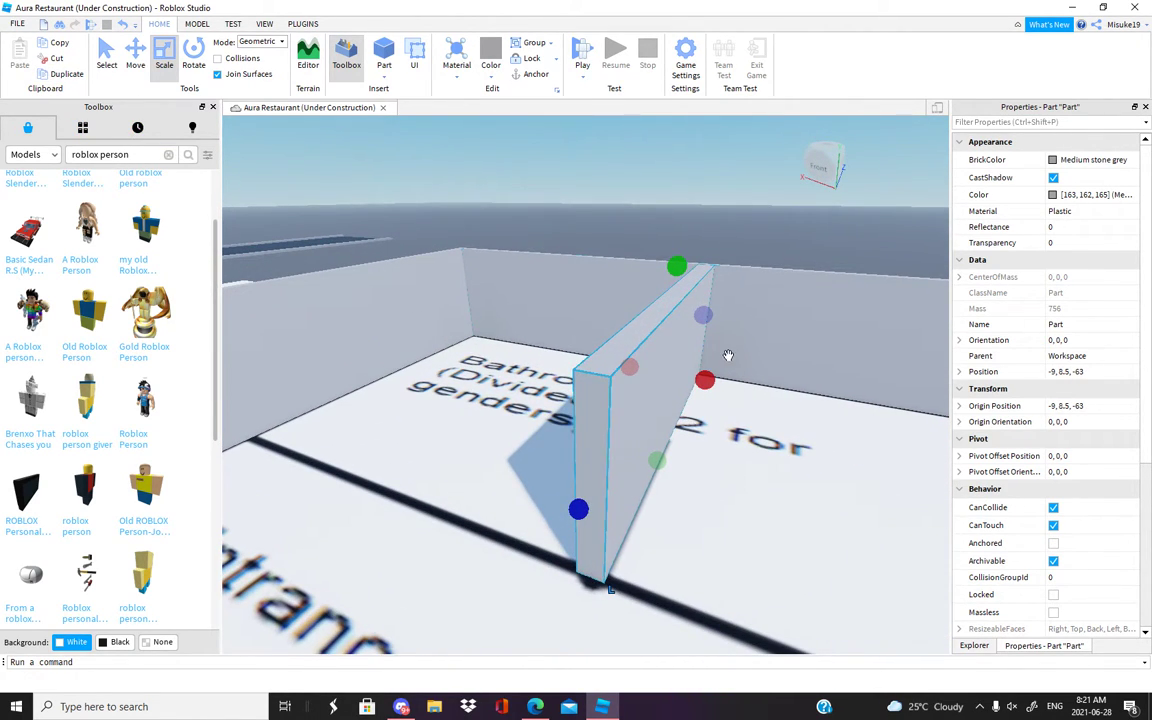
drag(657, 400, 459, 431)
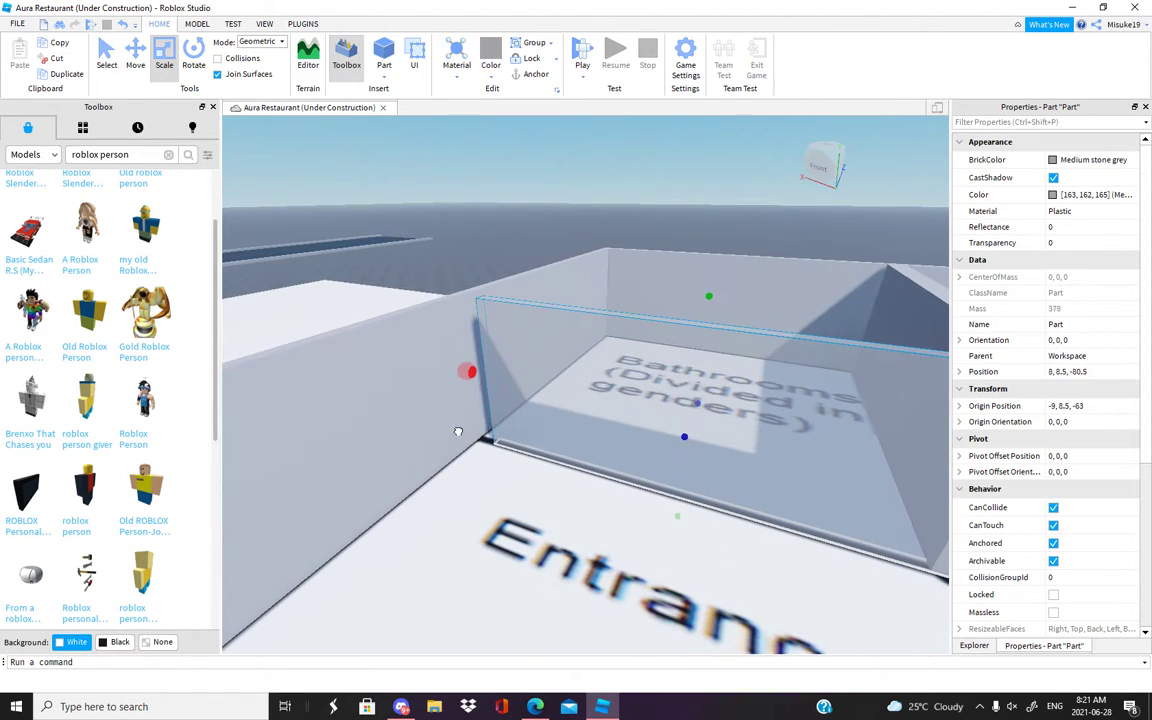
right_drag(460, 440, 694, 448)
drag(758, 450, 597, 440)
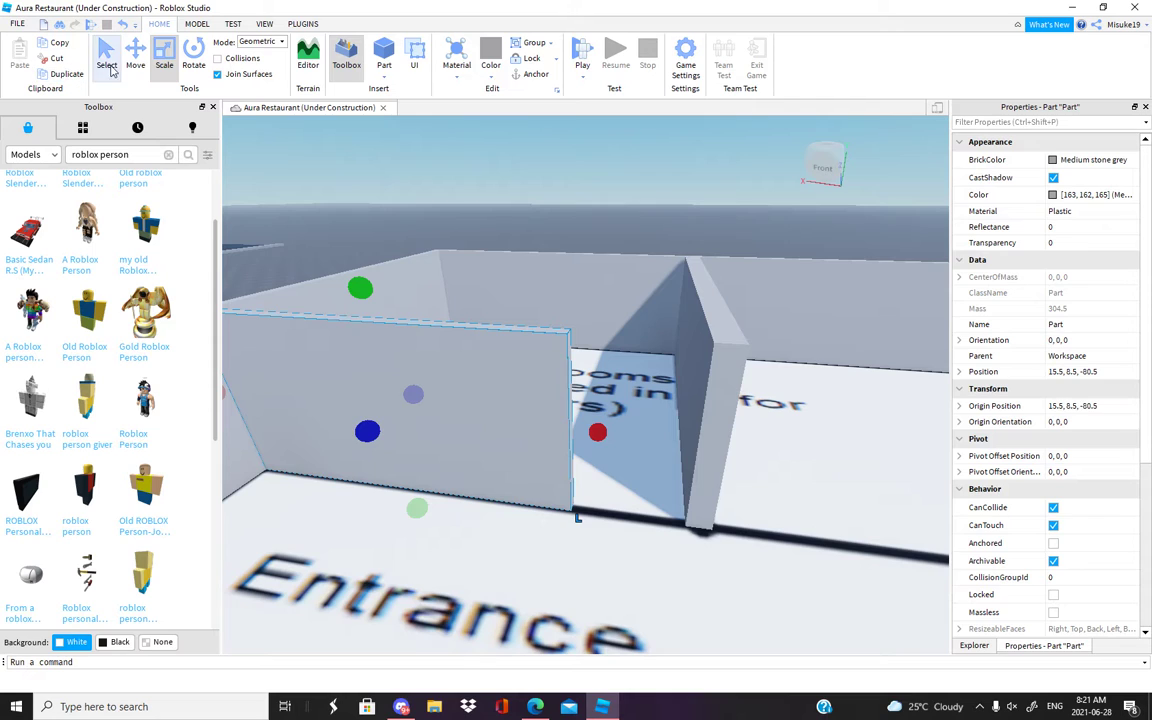
Duplicate the bathroom's front wall and place the copy across the divider, with a matching doorway gap, ending at the kitchen corner.
drag(651, 453, 527, 456)
drag(418, 451, 398, 437)
key(a)
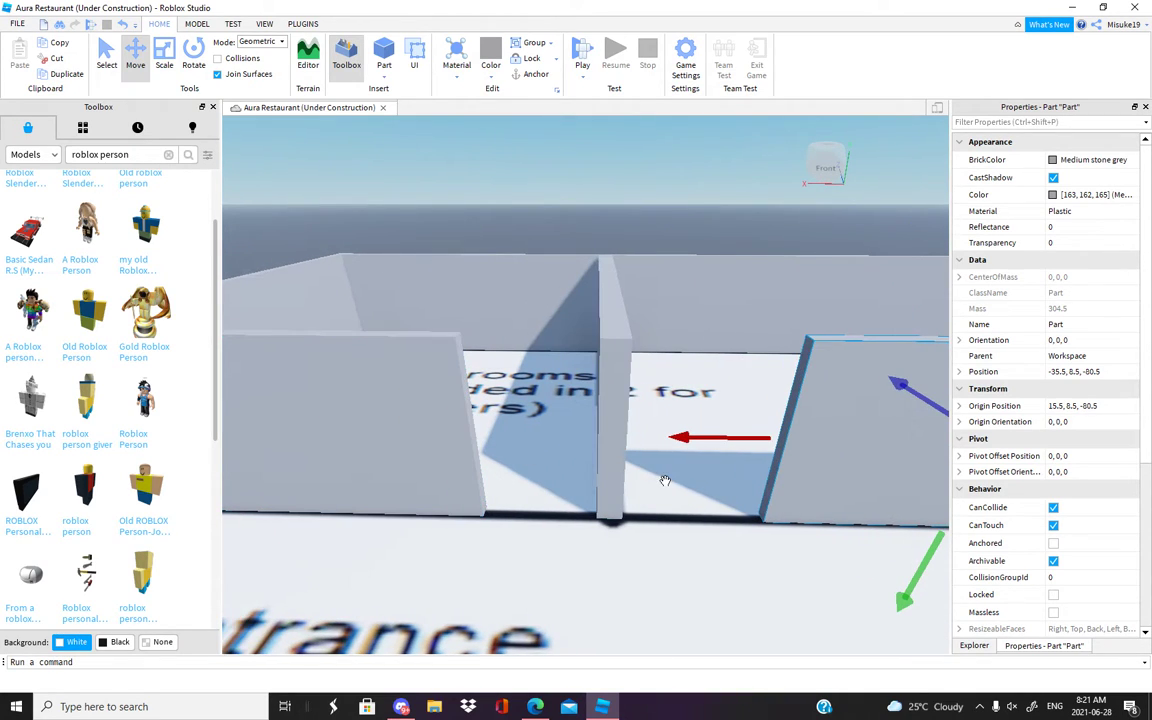
key(s)
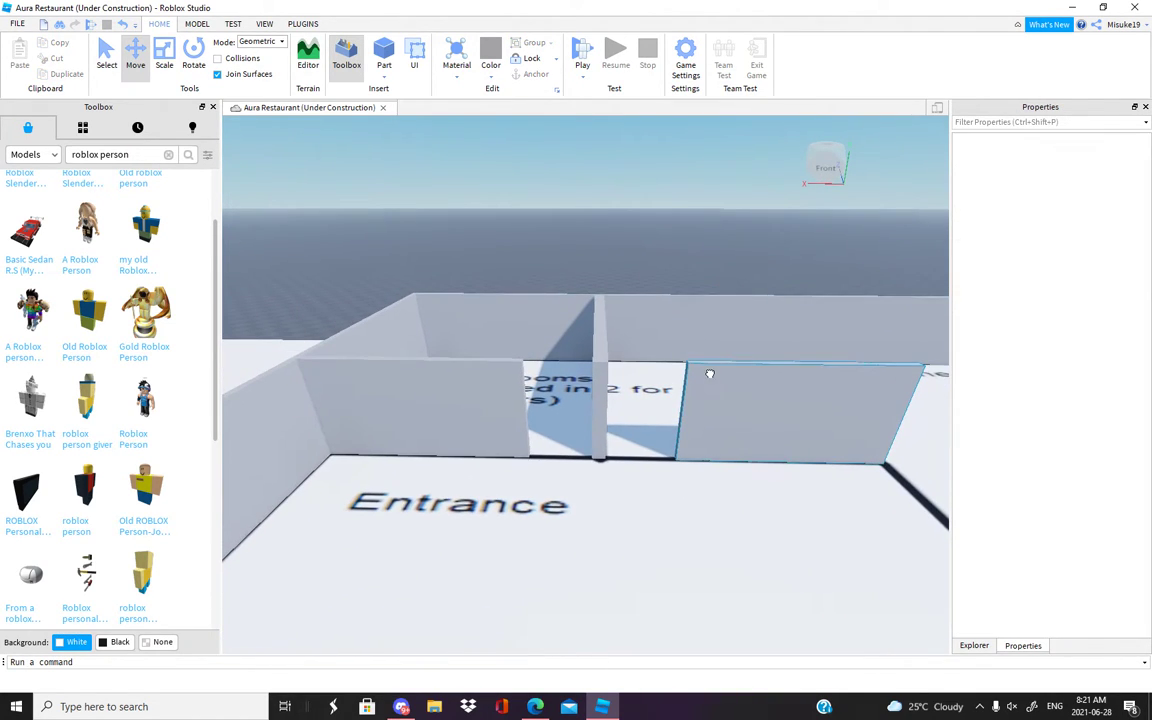
click(708, 376)
key(w)
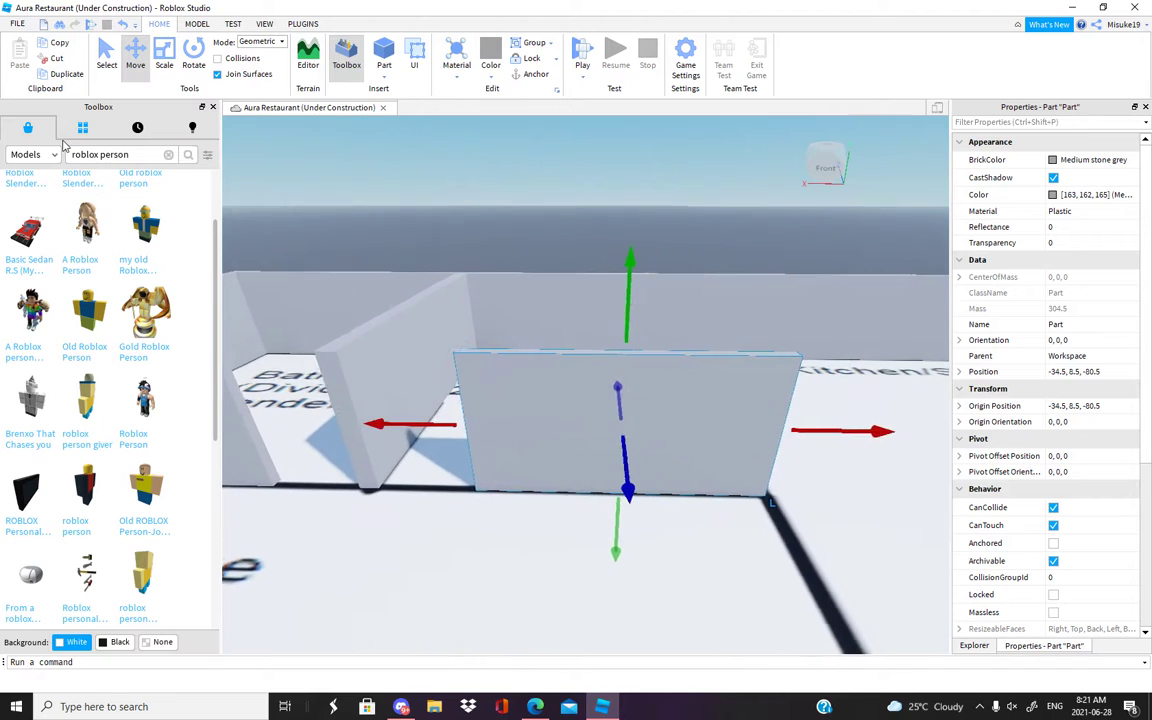
Add a side wall closing the bathrooms off from the kitchen, from the front wall's end to the back outer wall.
key(d)
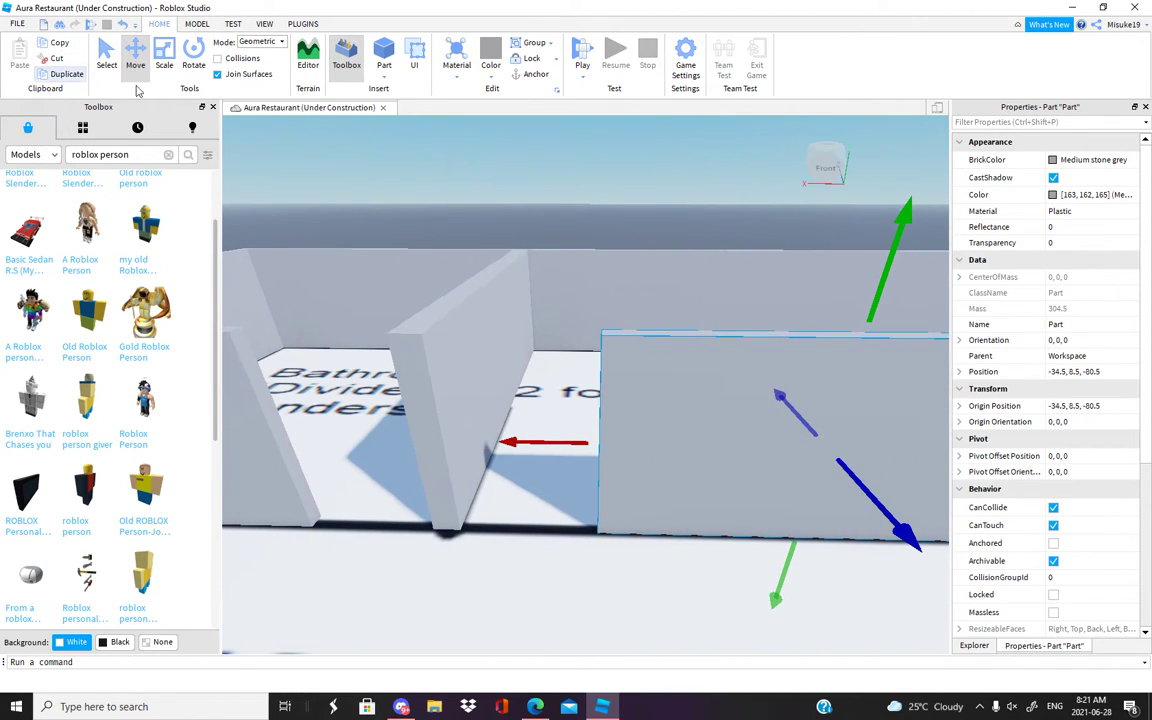
key(a)
right_drag(652, 449, 502, 321)
click(754, 361)
click(365, 177)
click(502, 321)
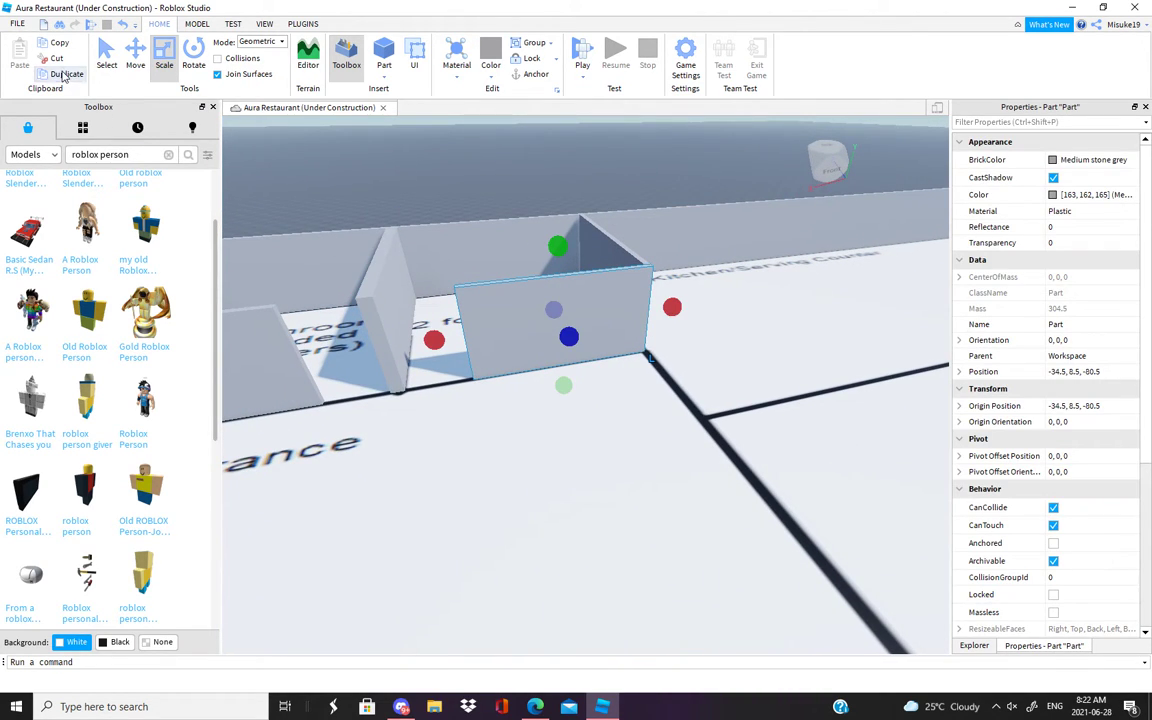
Duplicate the bathroom's front wall, rotate it 90 degrees and stretch it along the floor line between the Entrance and the Eating Place.
right_drag(511, 435, 575, 445)
drag(575, 445, 518, 470)
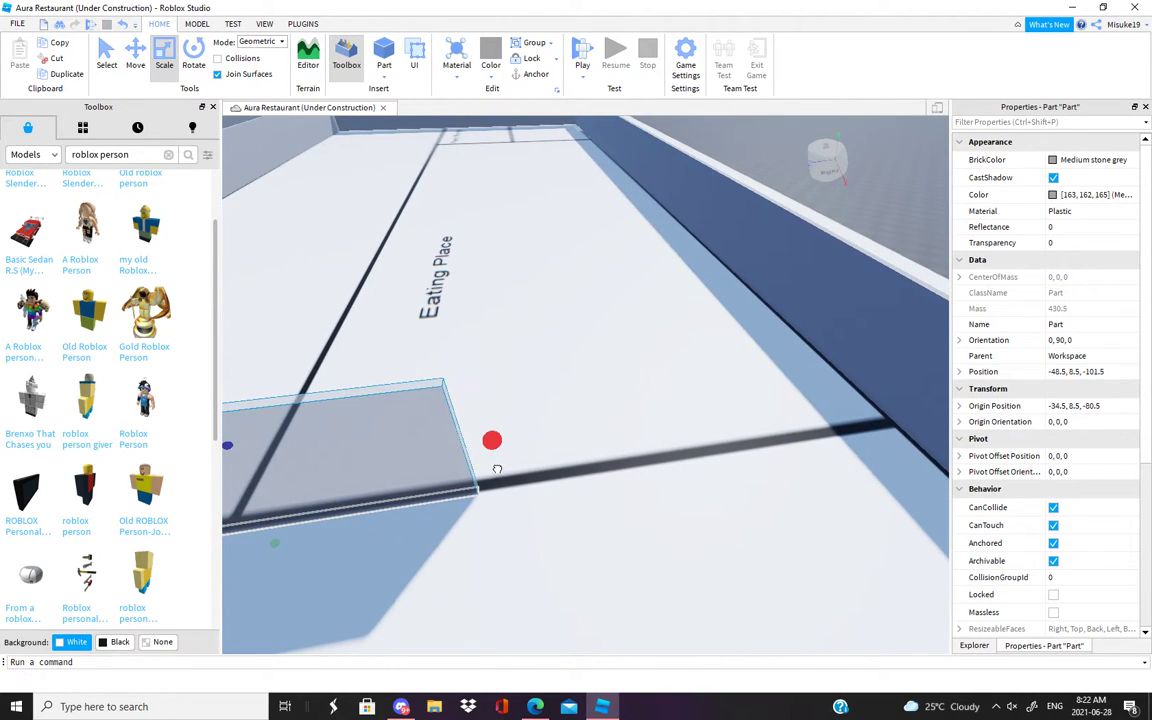
right_drag(508, 466, 335, 208)
scroll(335, 208, down, 5)
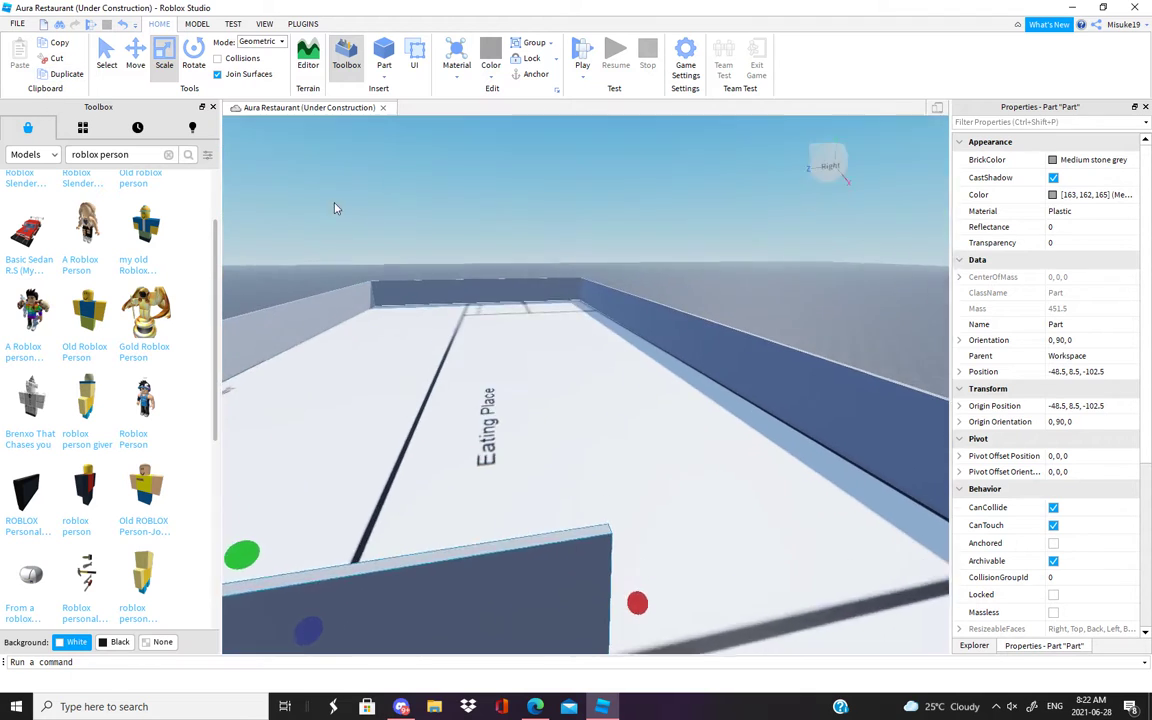
Extend a copy of the rotated wall to the far outer wall and trim it to leave a doorway gap between the sections.
key(f)
drag(478, 365, 318, 368)
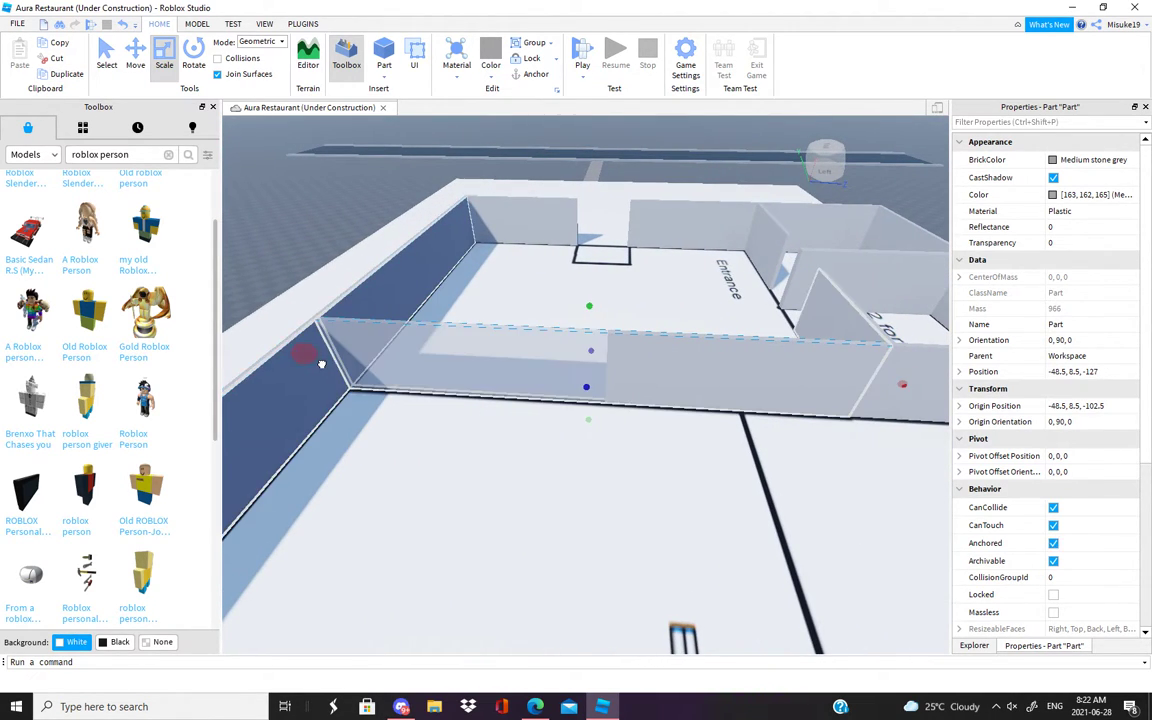
key(d)
drag(842, 410, 562, 391)
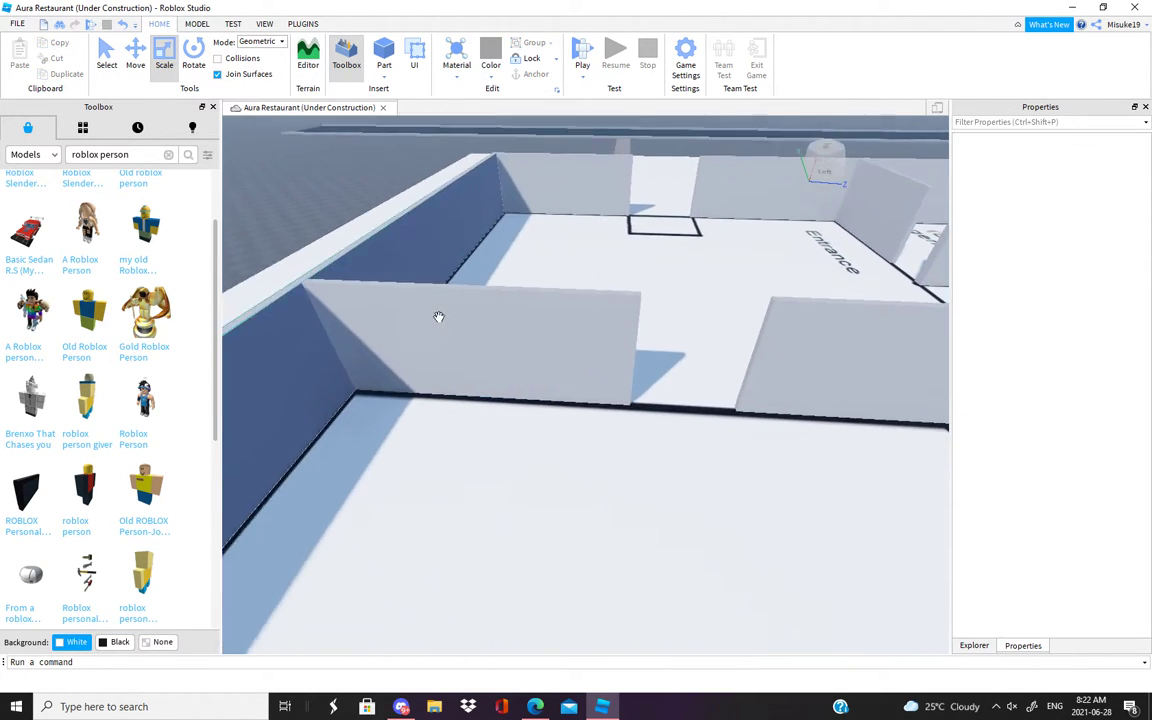
Duplicate the trimmed wall section, move the copy into the doorway gap and resize it to span the opening's width as a header.
click(505, 332)
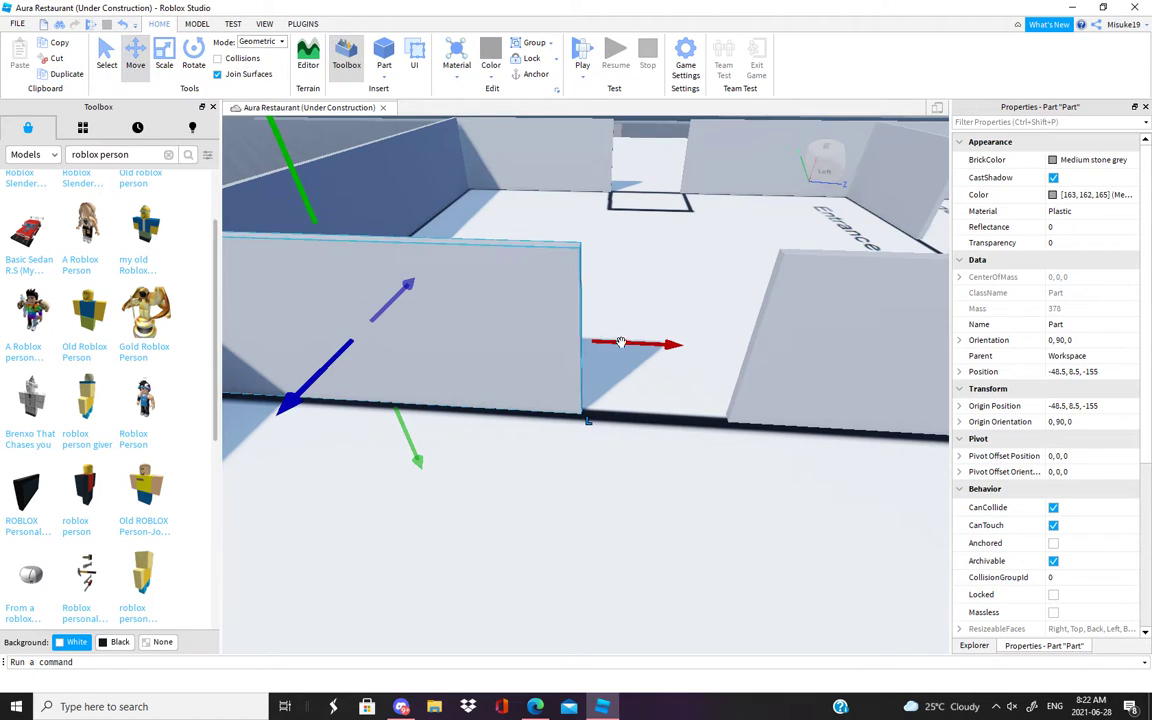
drag(802, 364, 790, 364)
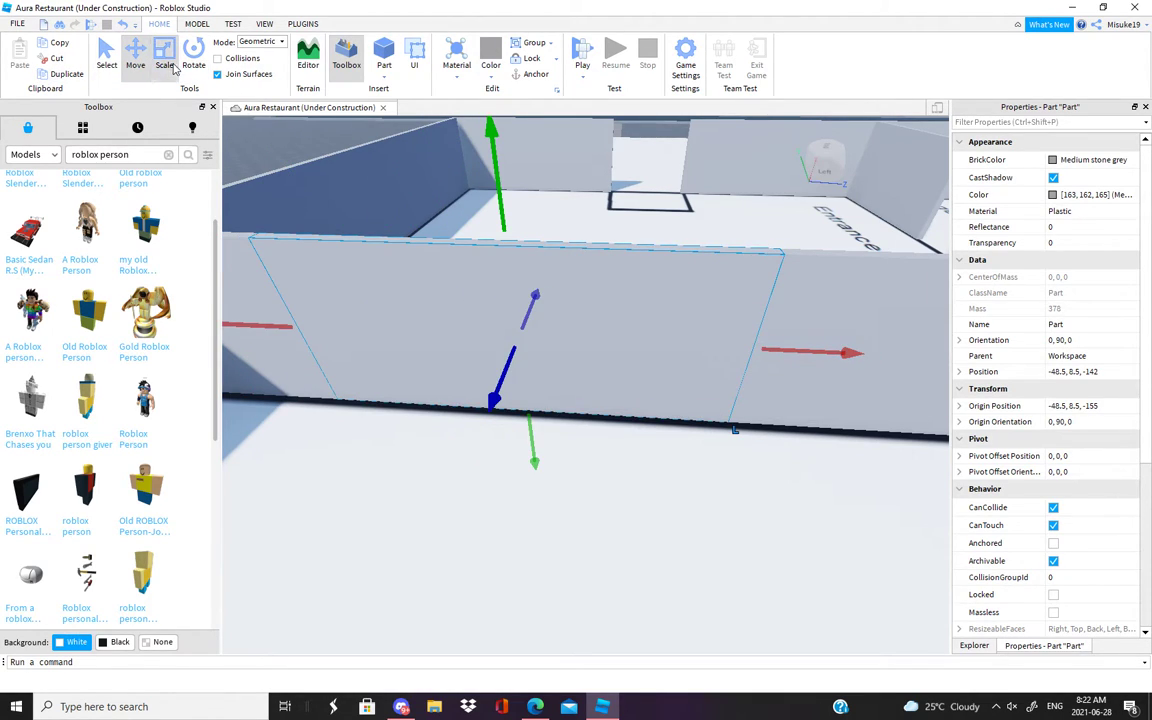
drag(313, 355, 558, 350)
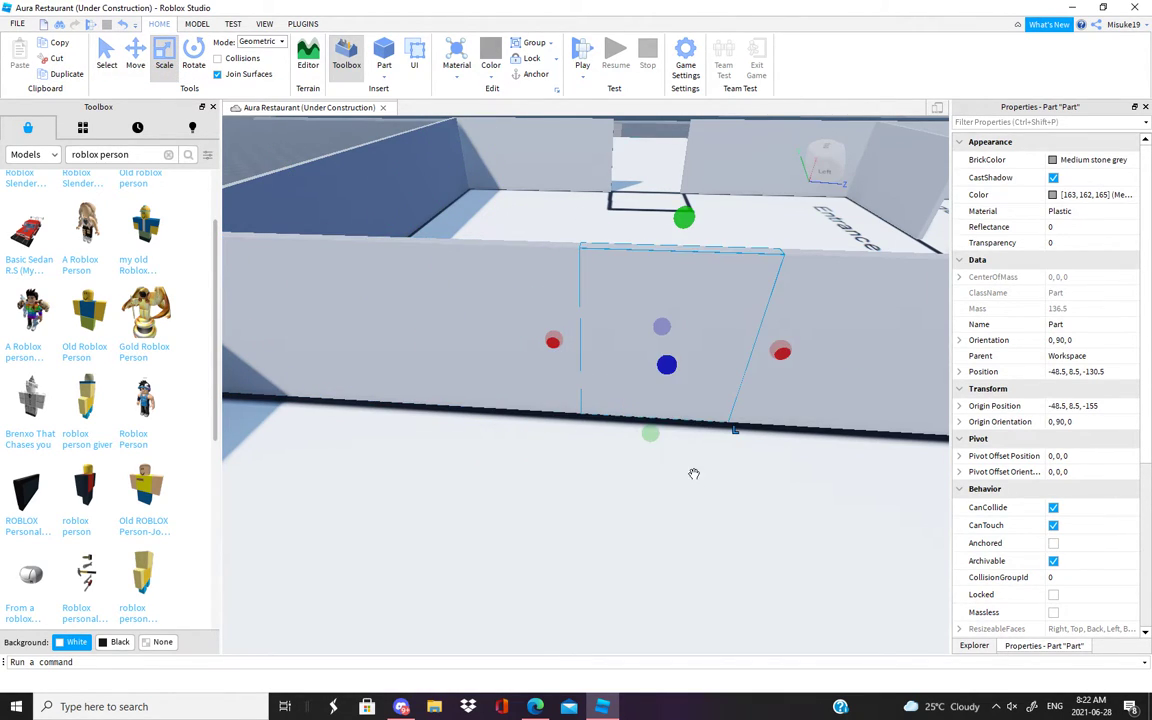
right_drag(656, 358, 535, 368)
click(535, 368)
Insert a new block part and place it on the kitchen's front floor line, narrowed to the line's thickness.
middle_drag(537, 365, 569, 388)
scroll(569, 388, down, 5)
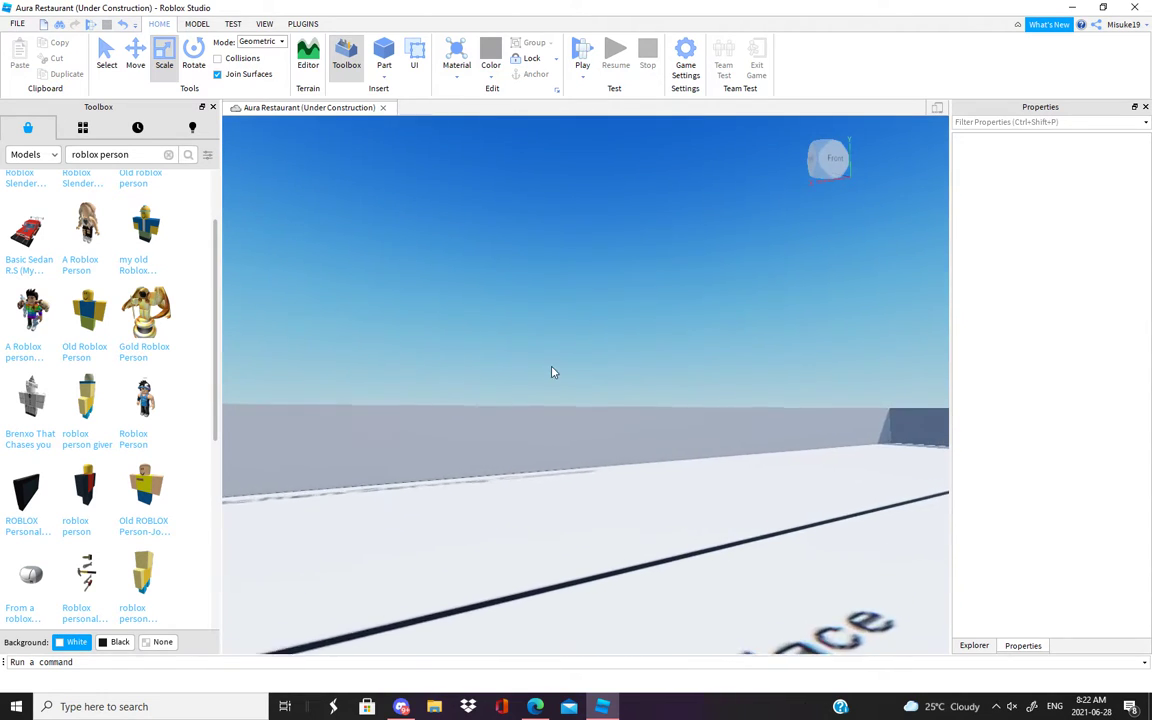
scroll(569, 388, up, 5)
right_drag(569, 388, 569, 388)
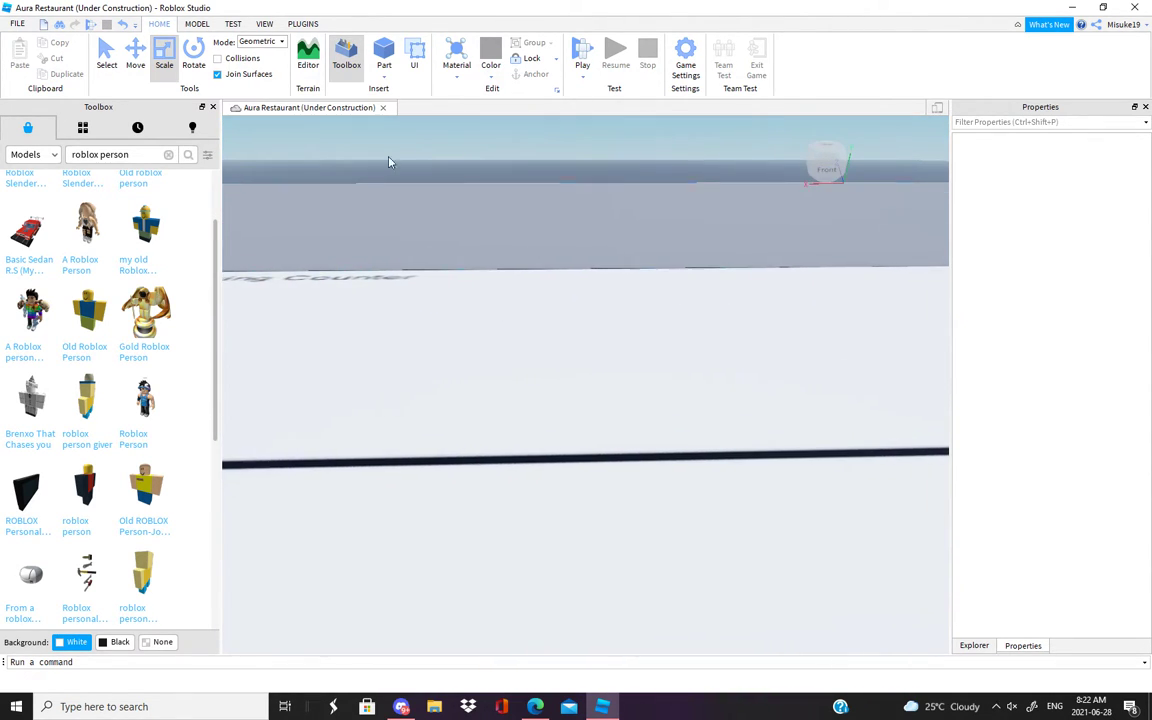
click(386, 56)
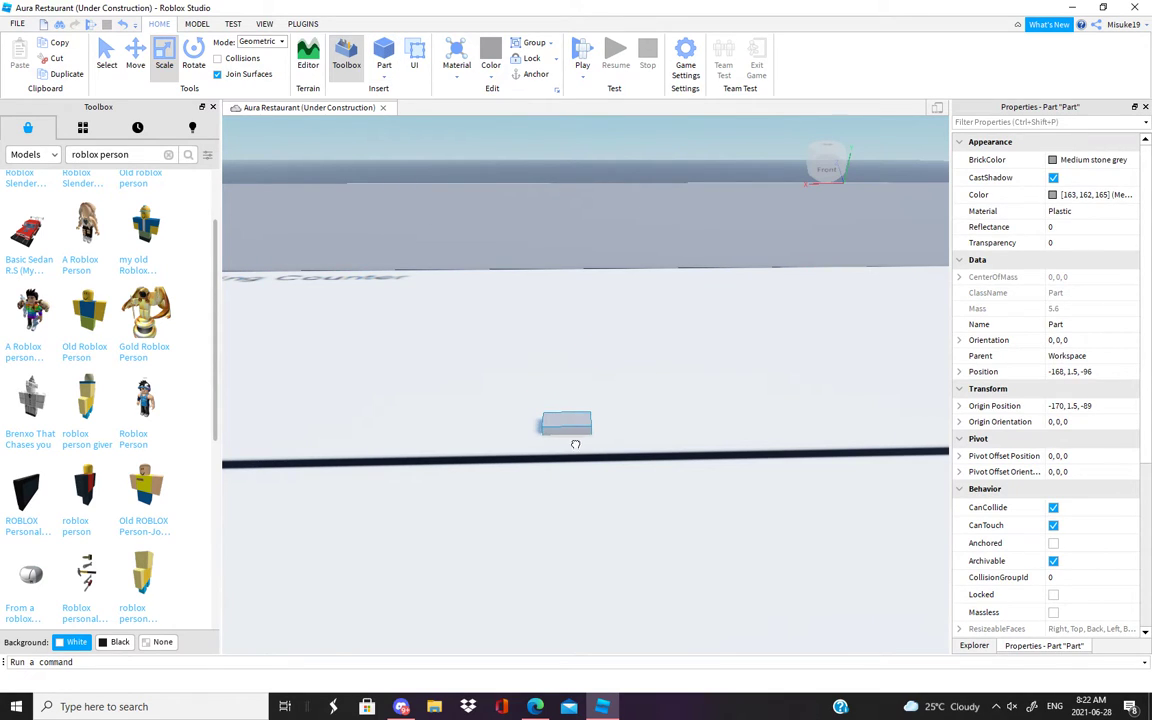
right_drag(585, 480, 601, 478)
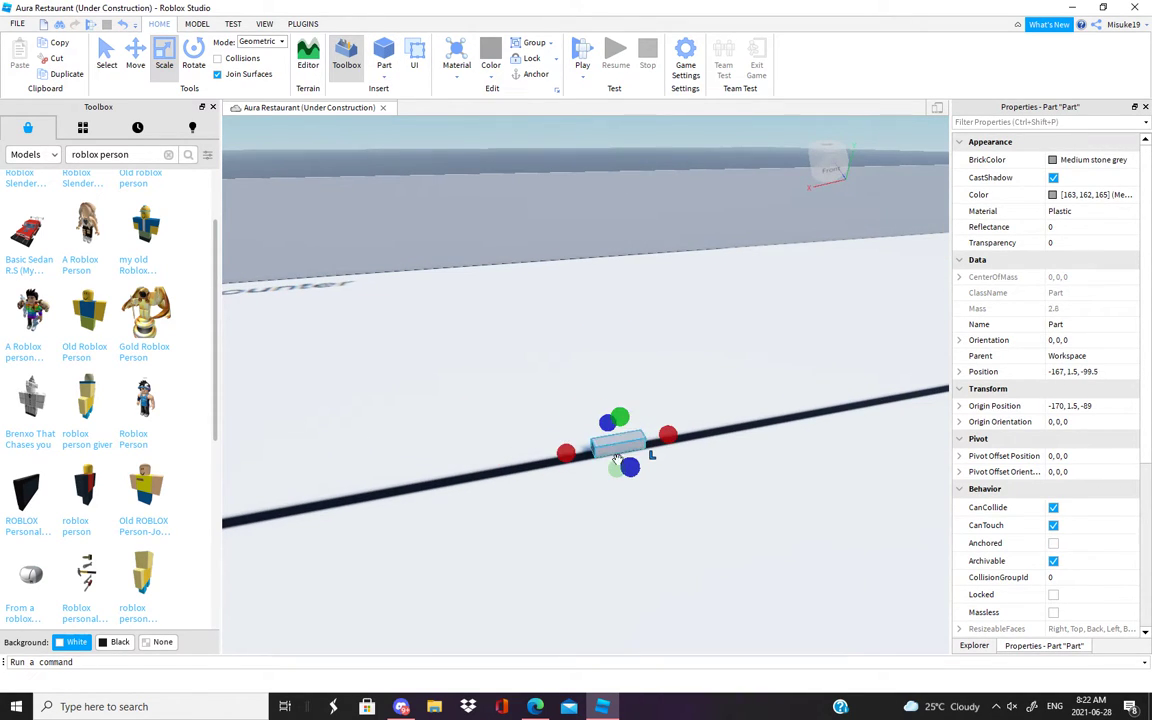
Stretch the part into a side wall reaching the back outer wall and match its height to the surrounding walls.
drag(601, 425, 611, 373)
right_drag(655, 398, 674, 378)
drag(507, 400, 336, 368)
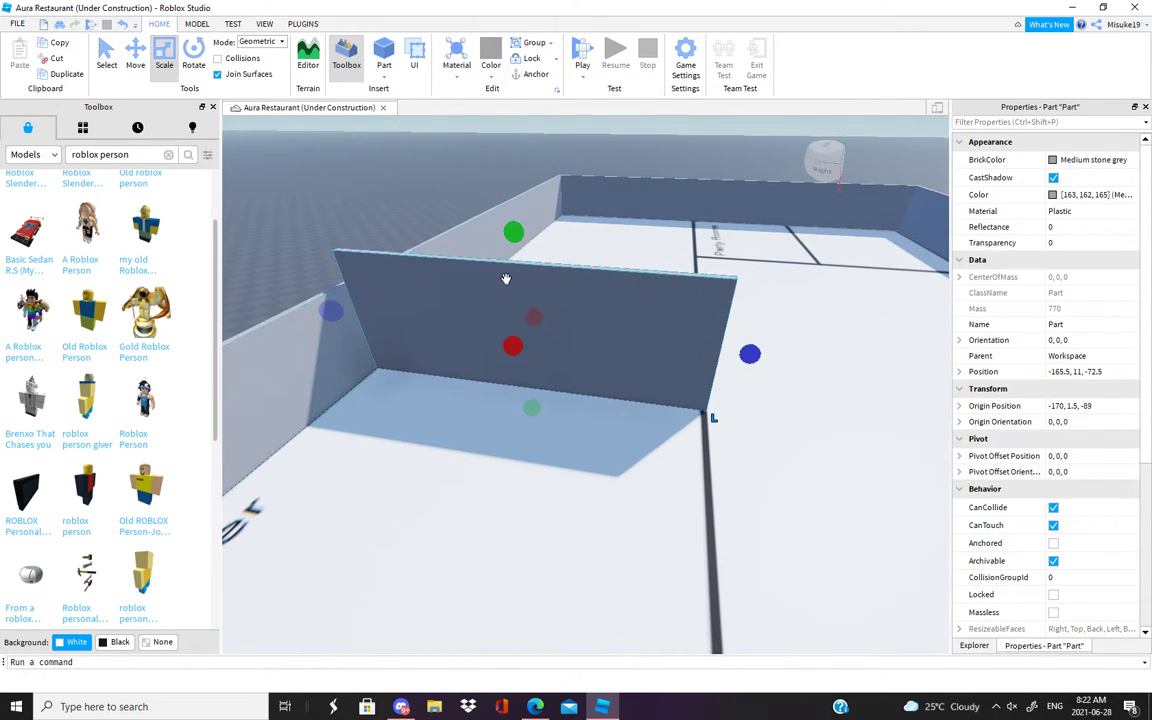
drag(514, 234, 513, 282)
Duplicate the kitchen's side wall, shorten the copy to a post on the floor line and extend it along the line toward the Party Rooms.
right_drag(513, 282, 610, 342)
click(255, 200)
scroll(253, 198, up, 5)
click(610, 342)
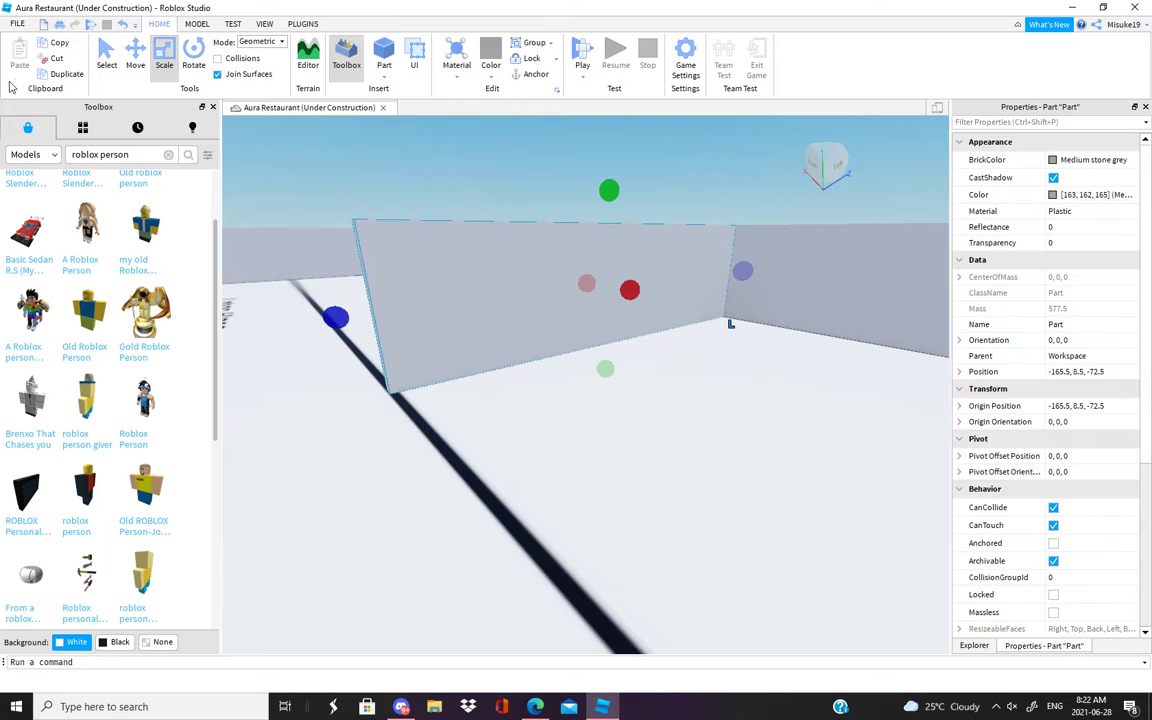
drag(779, 295, 524, 350)
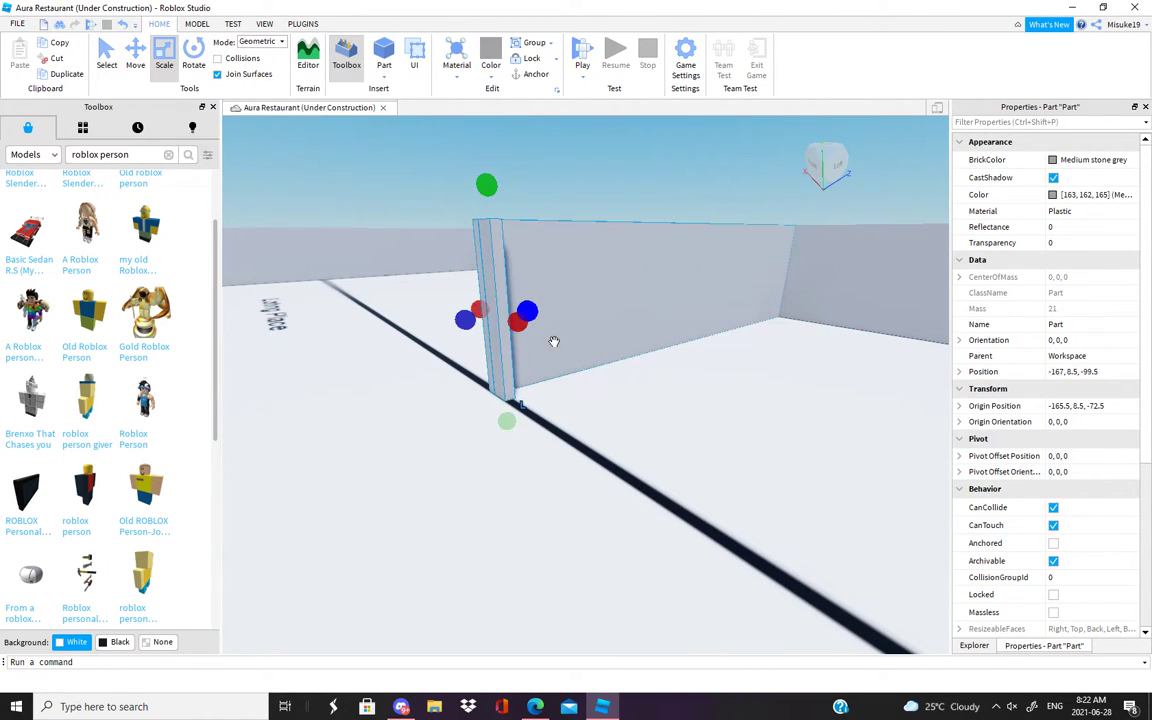
drag(526, 333, 751, 447)
right_drag(770, 446, 416, 179)
click(416, 179)
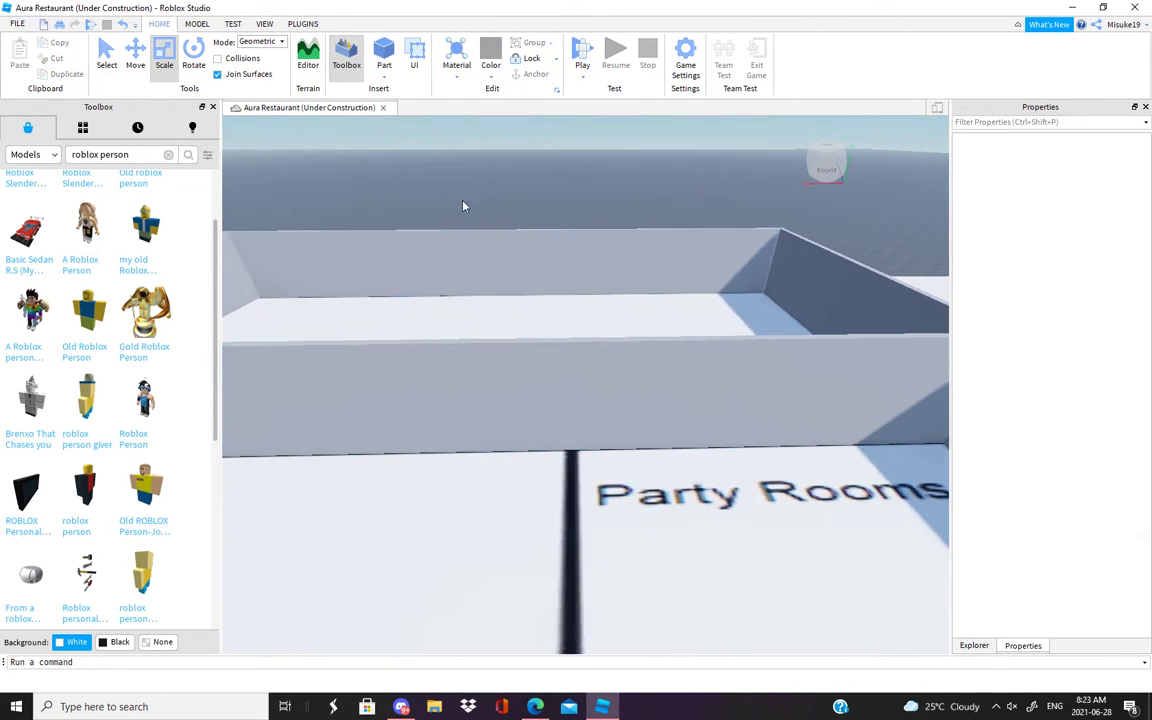
Duplicate the long wall, move the copy along the line in front of the Eating Place and adjust its length to close the gap.
scroll(408, 200, up, 5)
scroll(408, 200, up, 3)
click(586, 346)
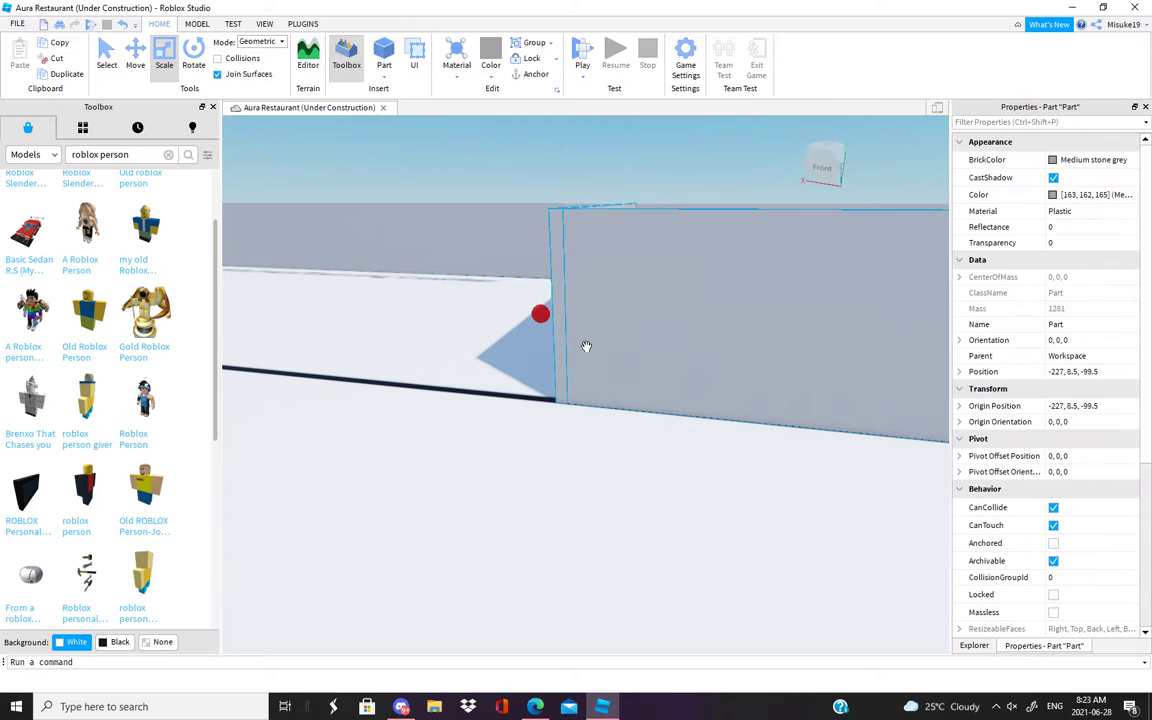
key(a)
drag(676, 331, 317, 267)
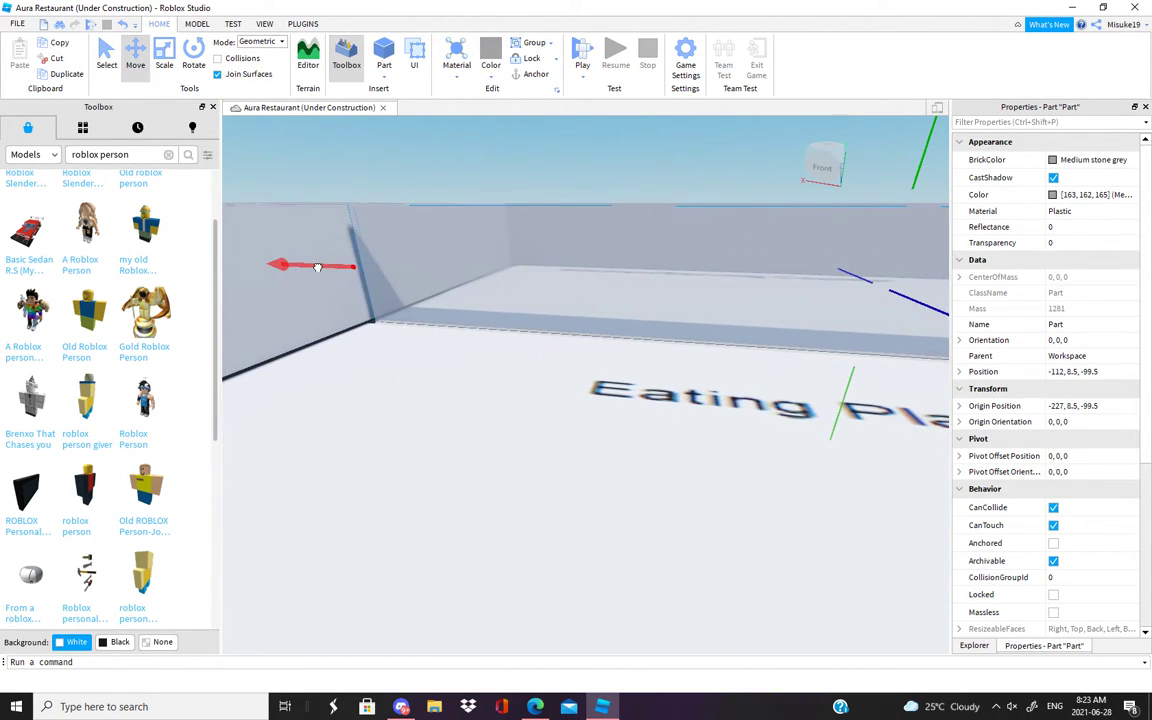
right_drag(305, 264, 765, 357)
key(ctrl+3)
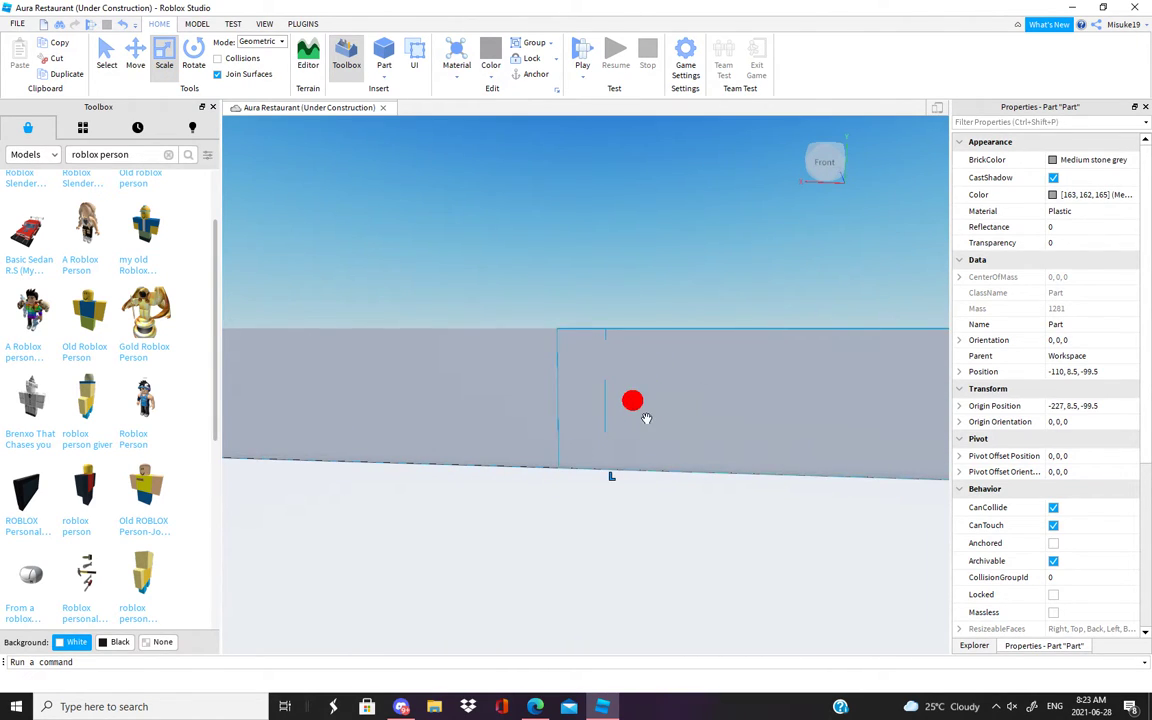
drag(566, 401, 563, 421)
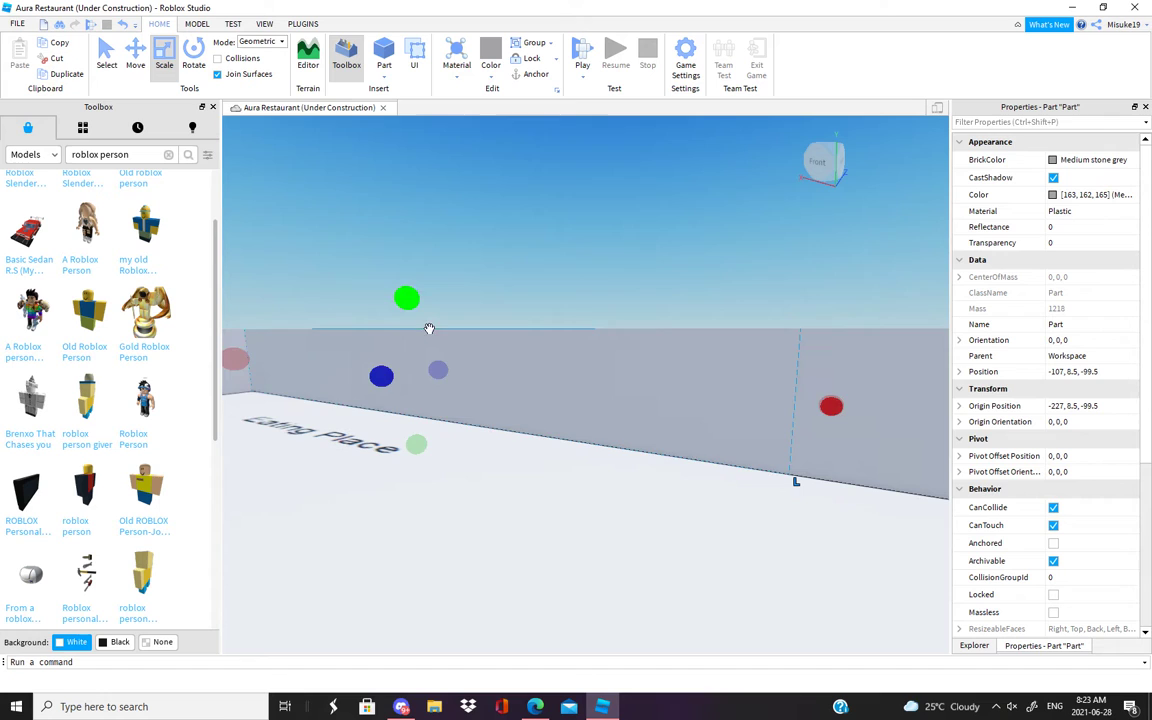
Lower the wall in front of the Eating Place to counter height and thicken it toward the kitchen side as a serving counter.
drag(429, 331, 409, 371)
right_drag(426, 388, 509, 185)
click(484, 165)
key(w)
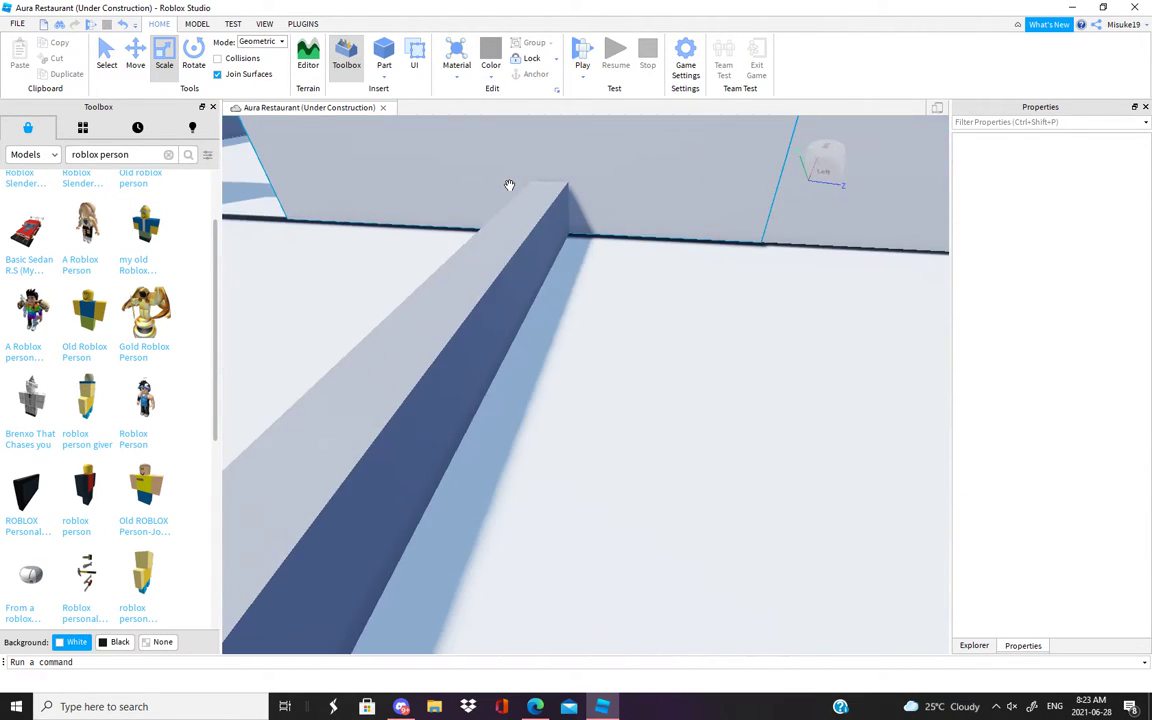
click(504, 266)
key(f)
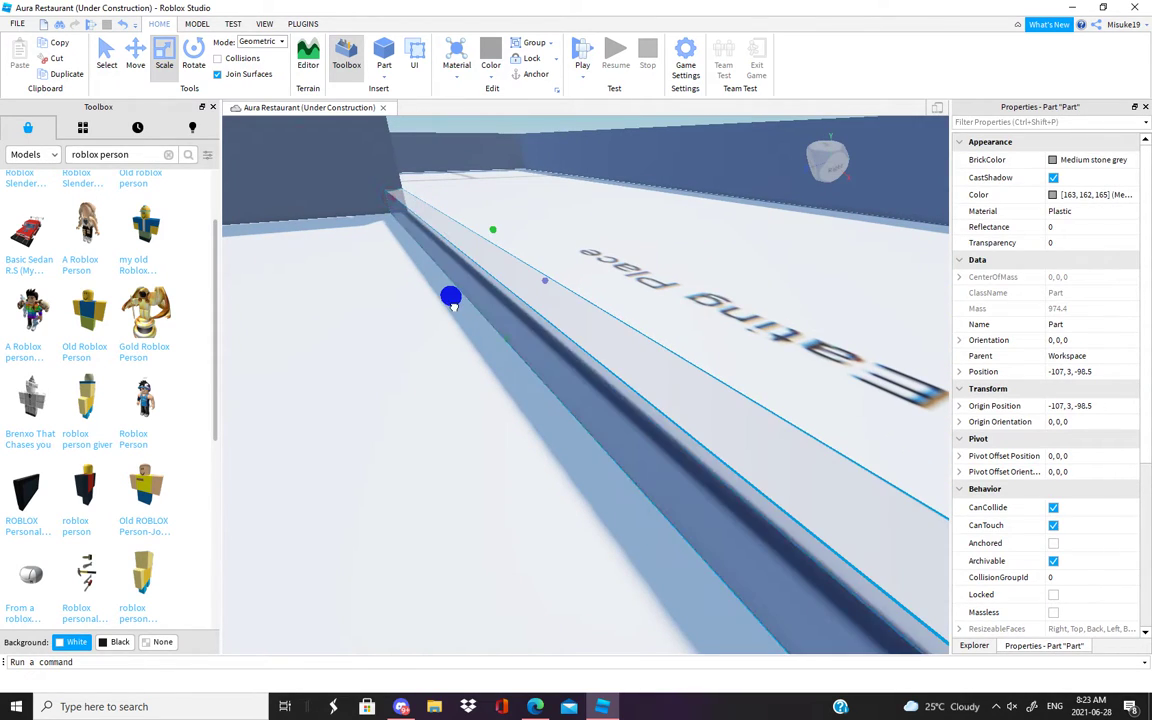
drag(445, 308, 270, 209)
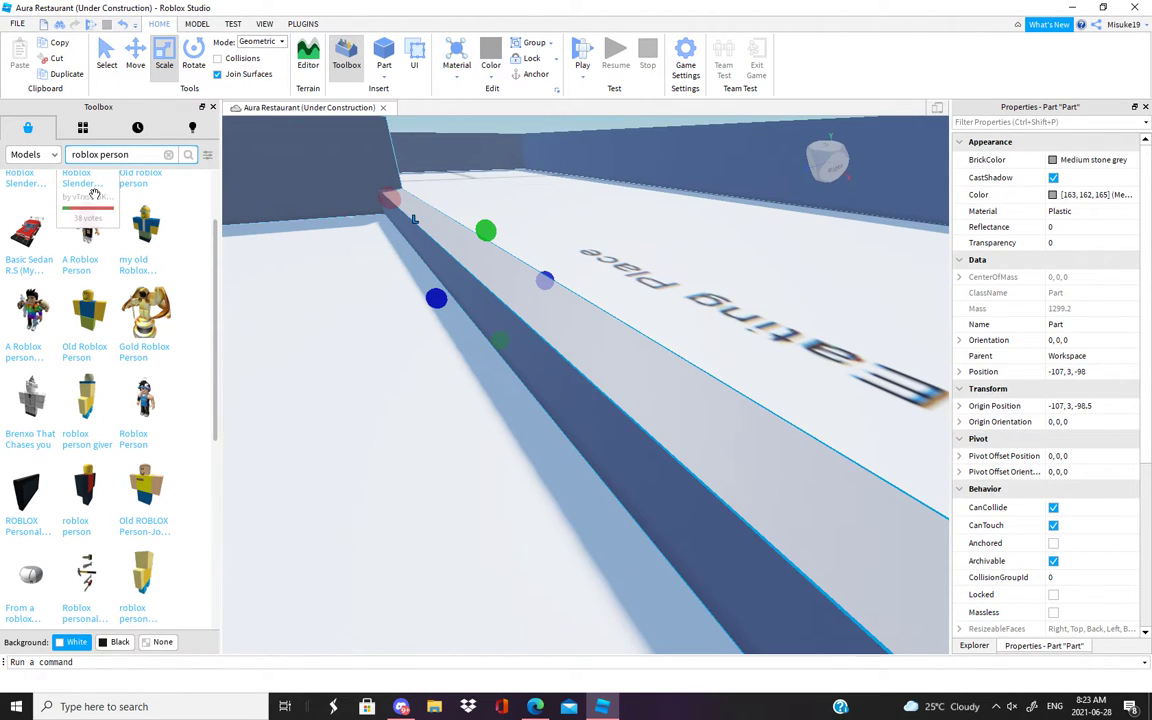
Search the model library for "register" and place a cash register on the serving counter at the end near the doorway wall.
text(register)
key(Return)
mouse_move(297, 311)
right_down()
mouse_move(291, 296)
mouse_move(309, 309)
mouse_move(298, 312)
right_up()
click(291, 296)
scroll(309, 314, up, 3)
key(s)
drag(22, 456, 686, 480)
key(a)
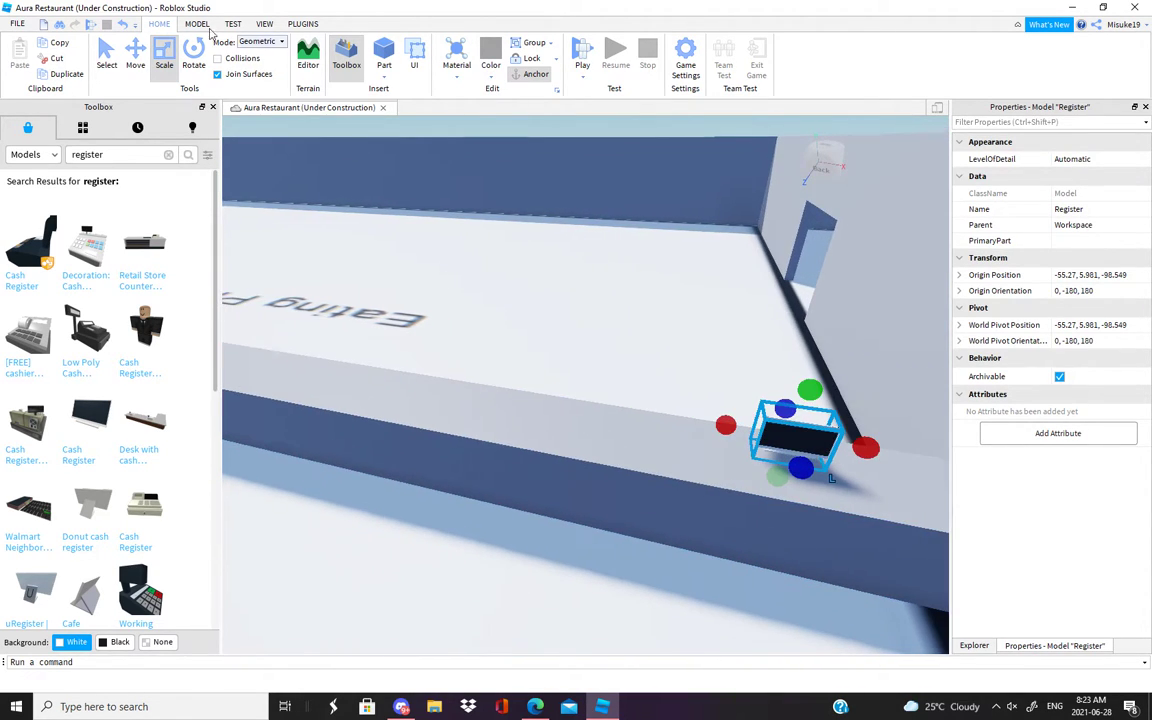
Duplicate the cash register along the serving counter to form an evenly spaced row of four near the doorway wall.
drag(724, 420, 705, 441)
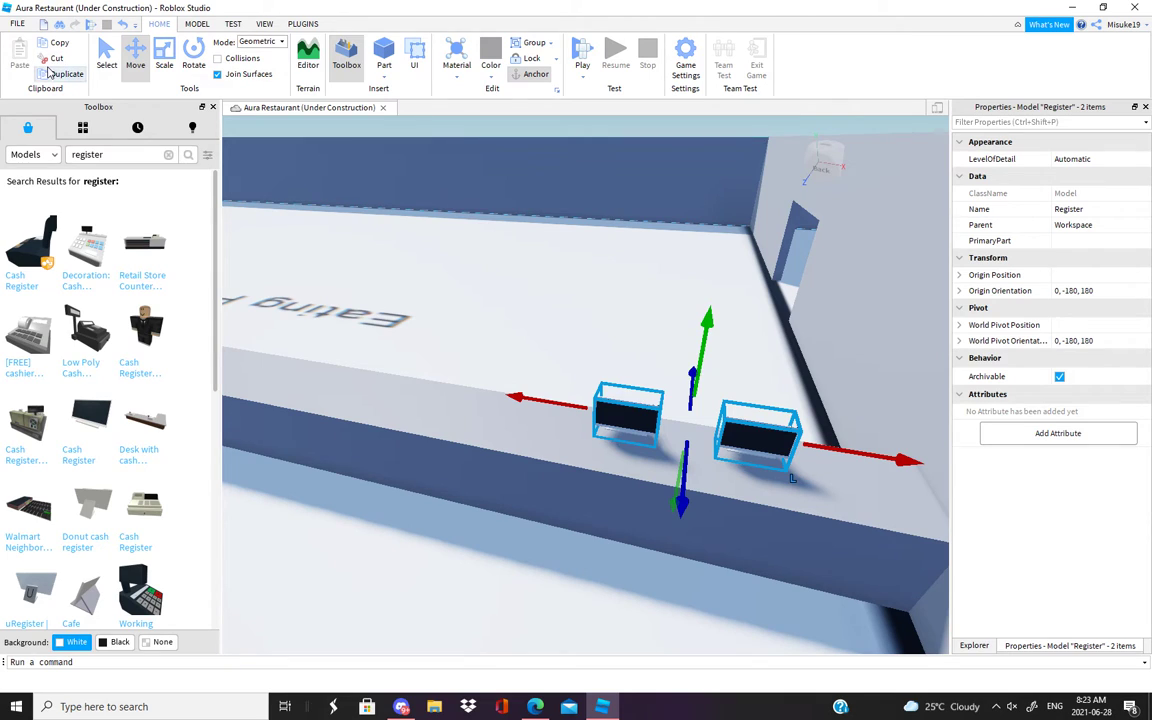
scroll(594, 421, down, 2)
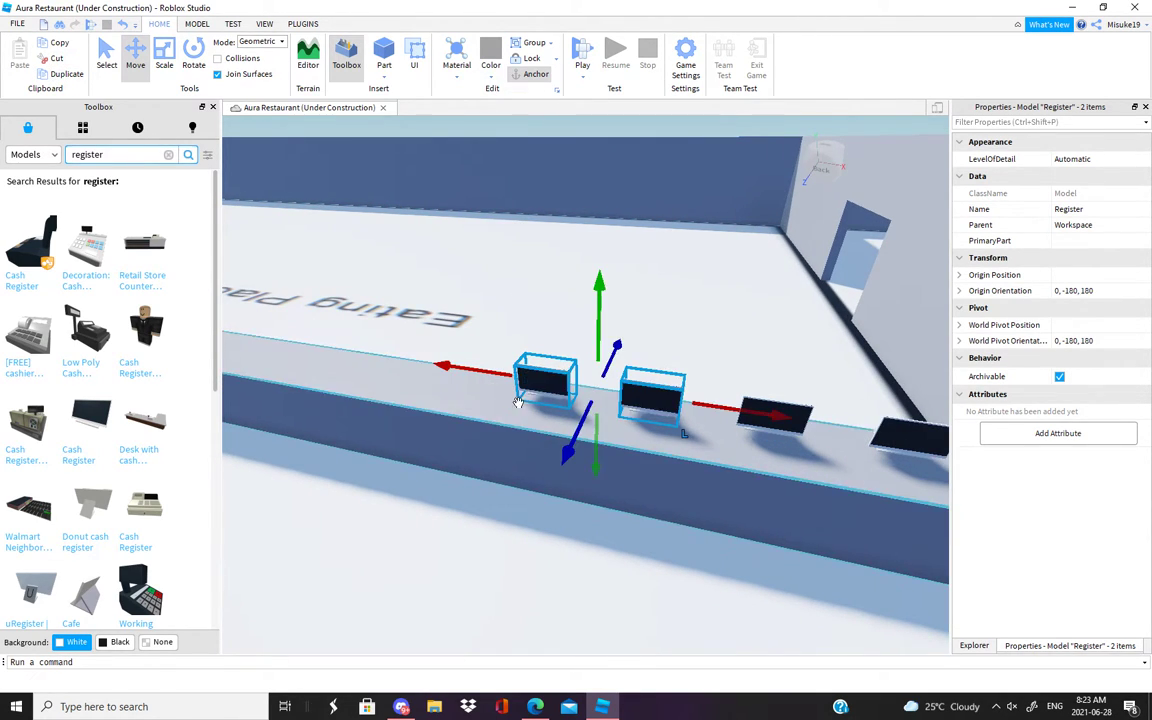
scroll(660, 421, down, 2)
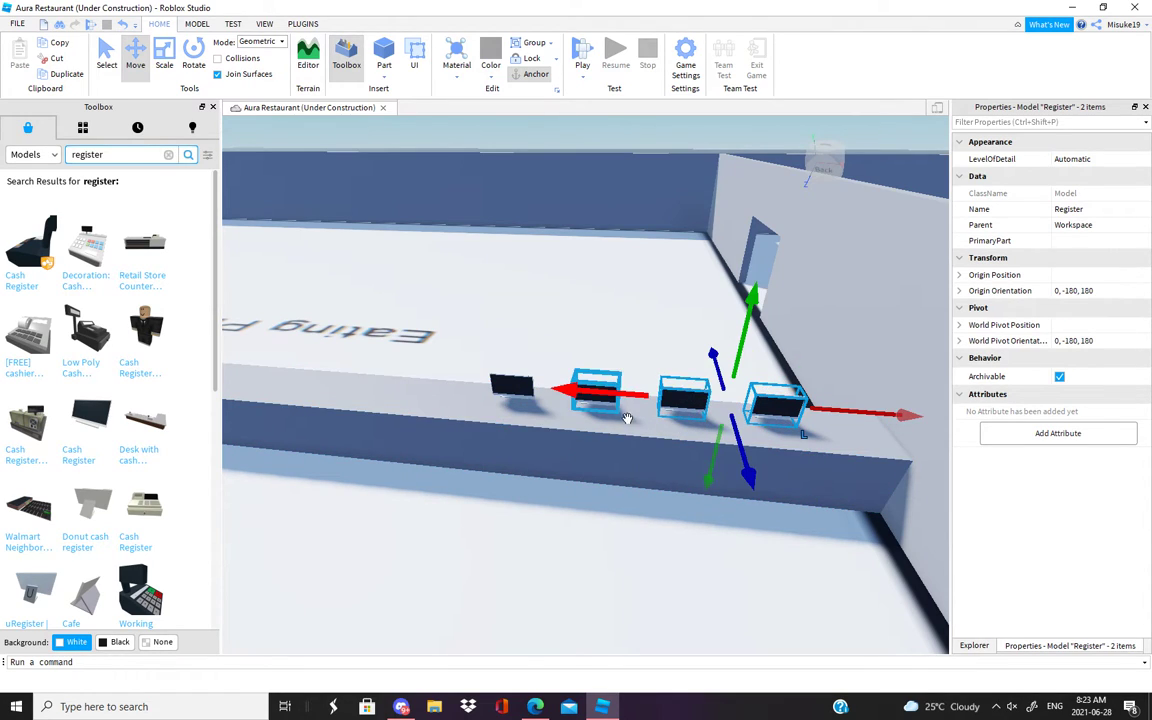
Duplicate the row of four registers twice, placing one group at the counter's far end and another in the middle.
ctrl+click(611, 424)
ctrl+click(544, 416)
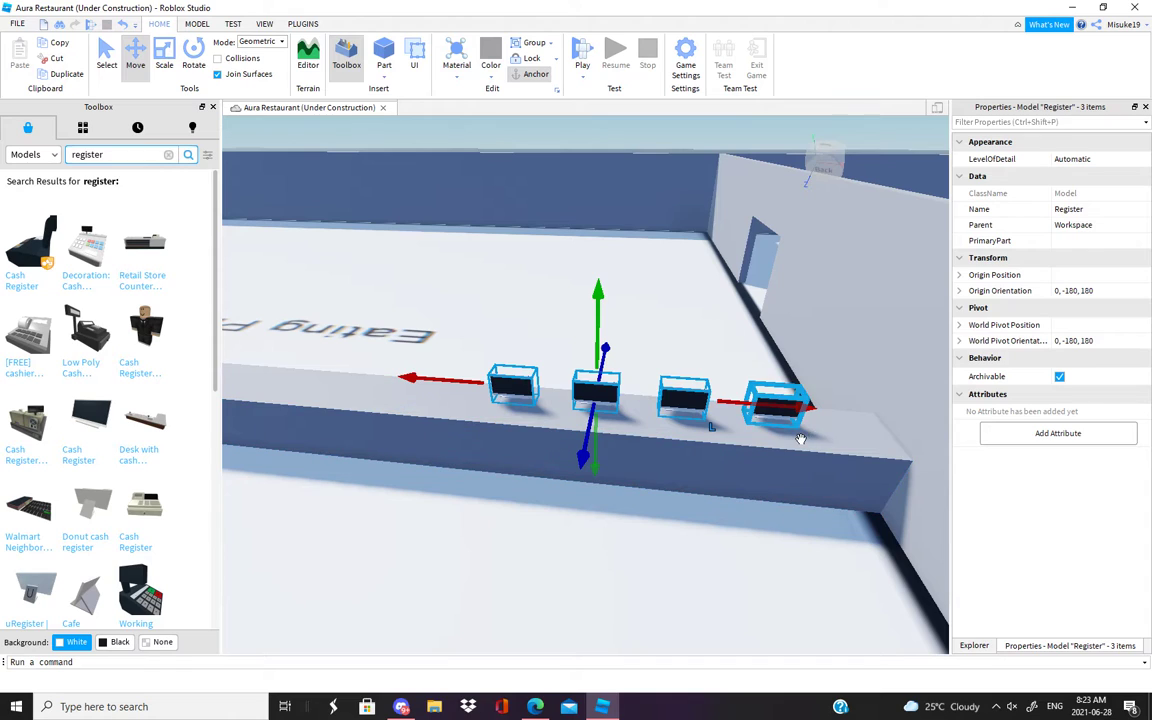
right_drag(477, 388, 367, 364)
scroll(335, 353, down, 3)
scroll(370, 364, up, 3)
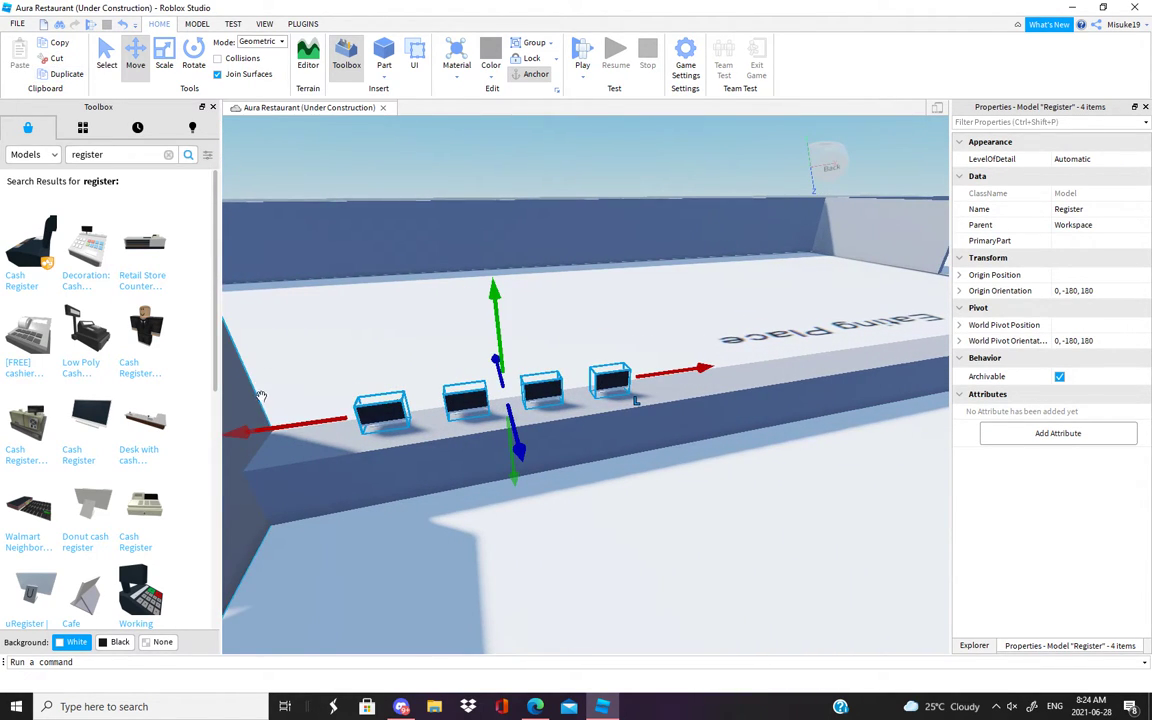
drag(287, 442, 453, 422)
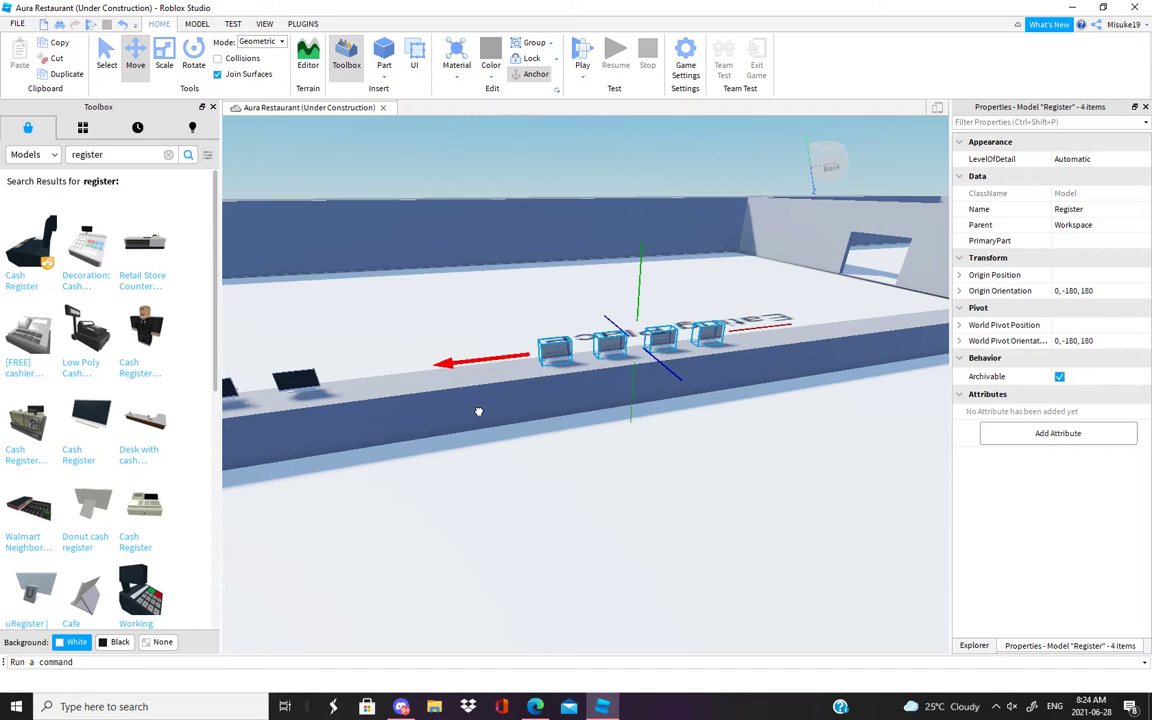
right_drag(478, 411, 440, 421)
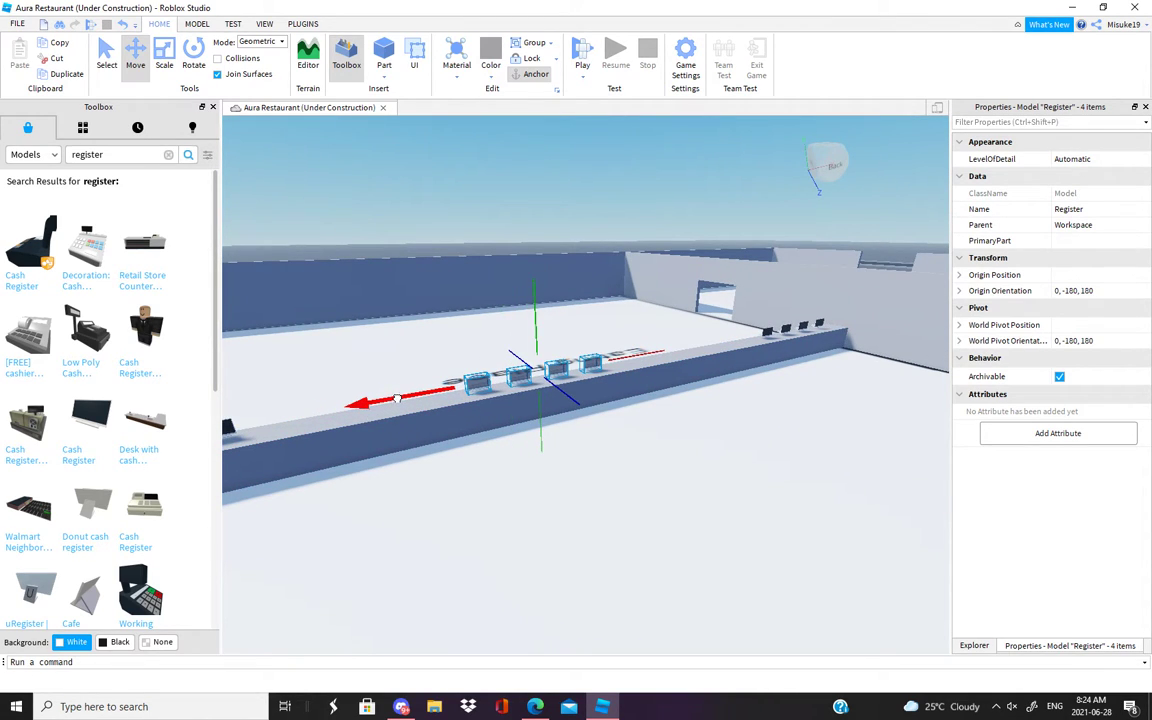
right_drag(423, 394, 420, 412)
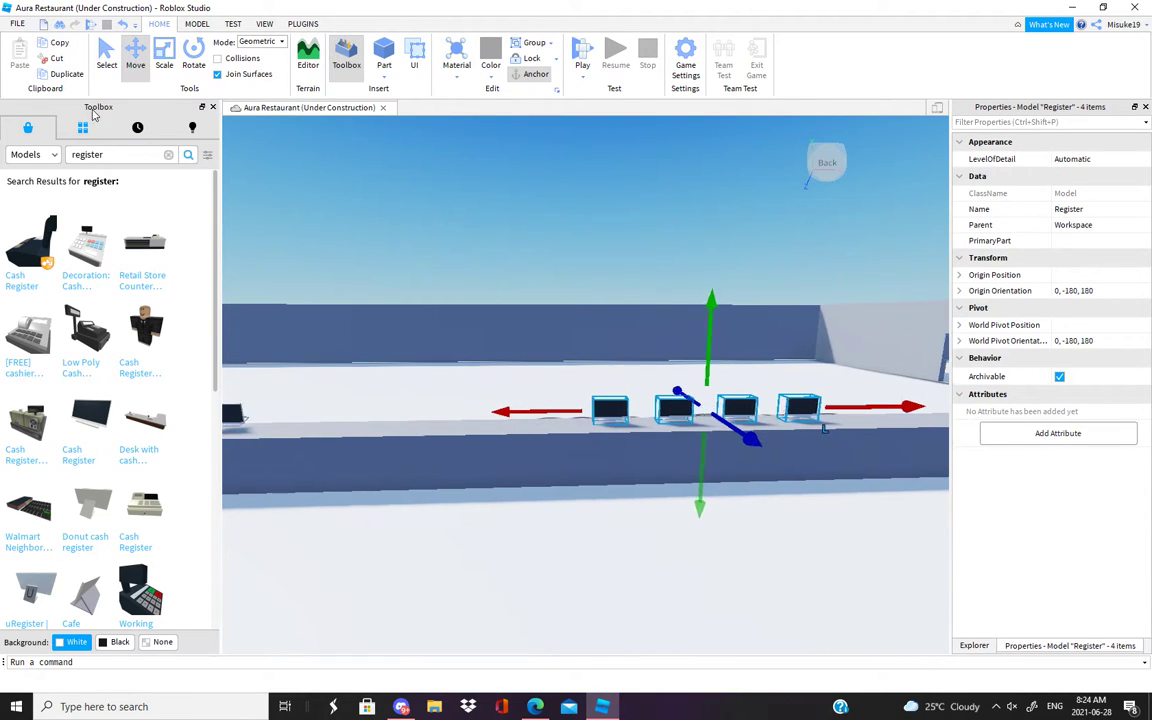
click(337, 226)
scroll(337, 226, down, 3)
scroll(337, 226, up, 3)
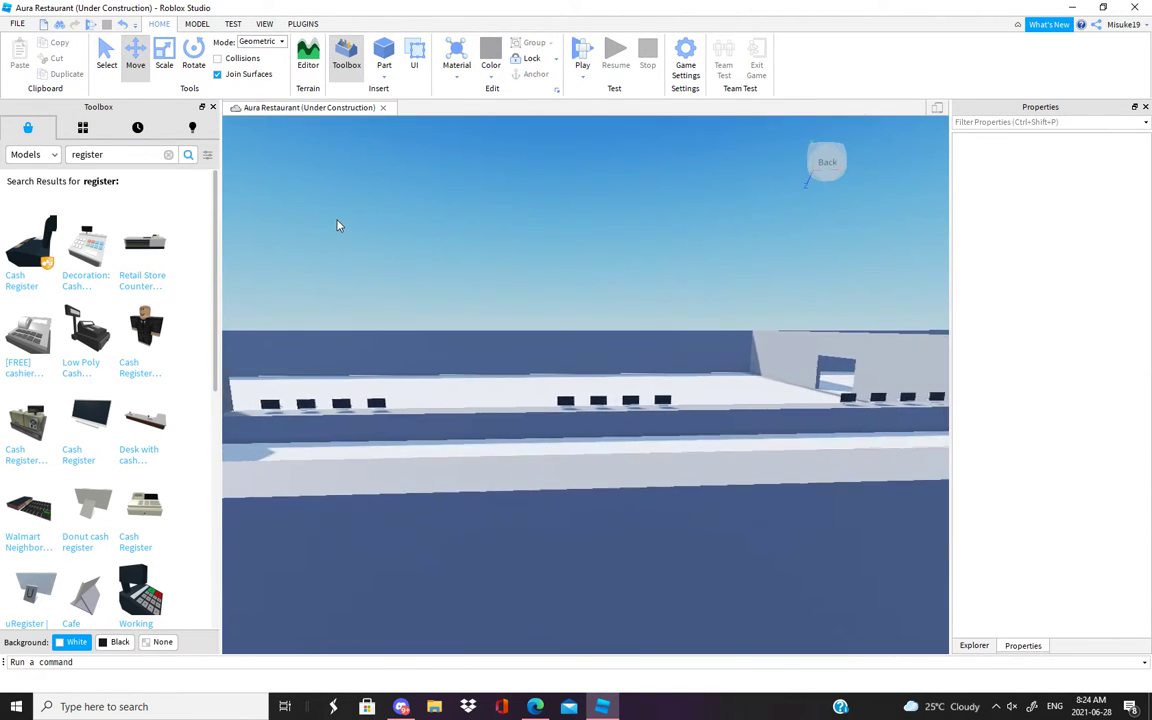
Place the register groups closer together toward the doorway wall and delete the surplus registers on the far side of the counter.
right_drag(337, 226, 488, 291)
click(724, 450)
scroll(724, 441, up, 5)
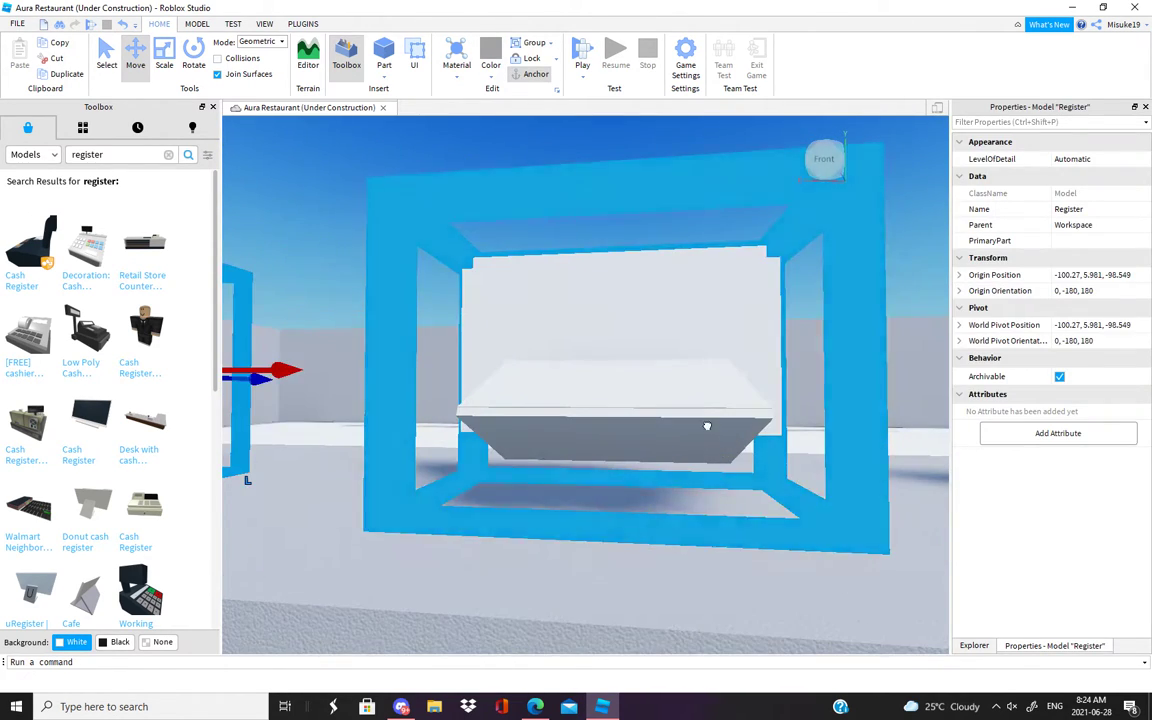
scroll(724, 441, down, 5)
ctrl+click(740, 437)
scroll(740, 435, up, 8)
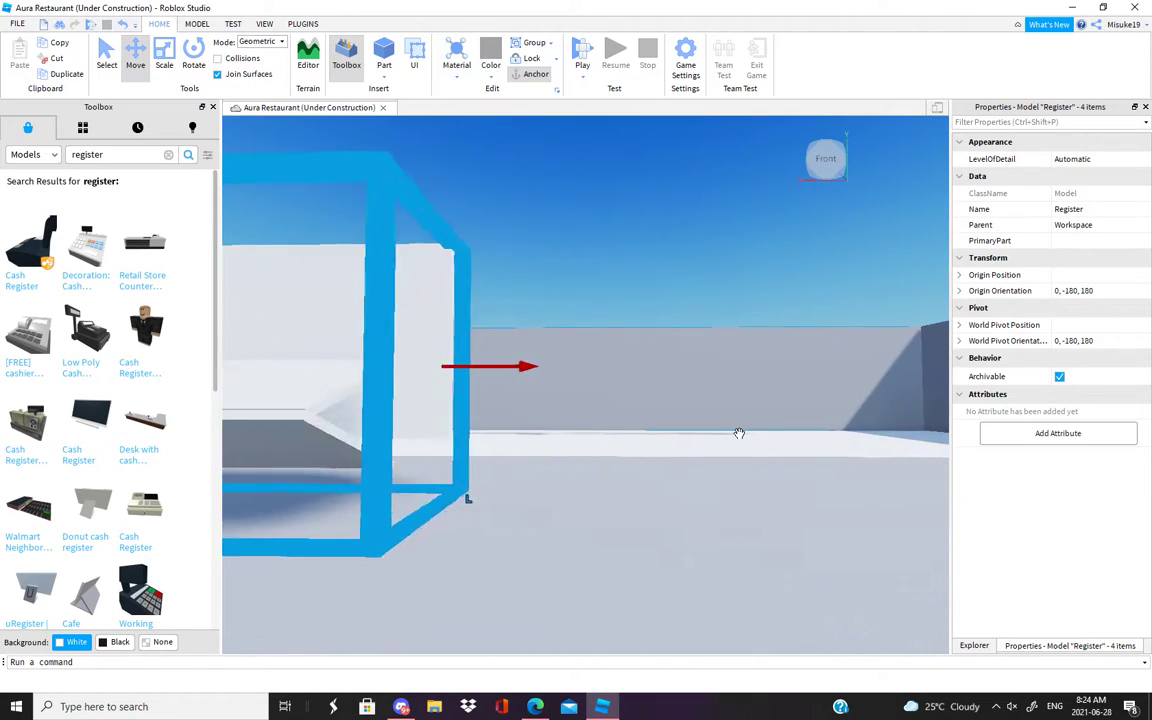
scroll(739, 433, down, 10)
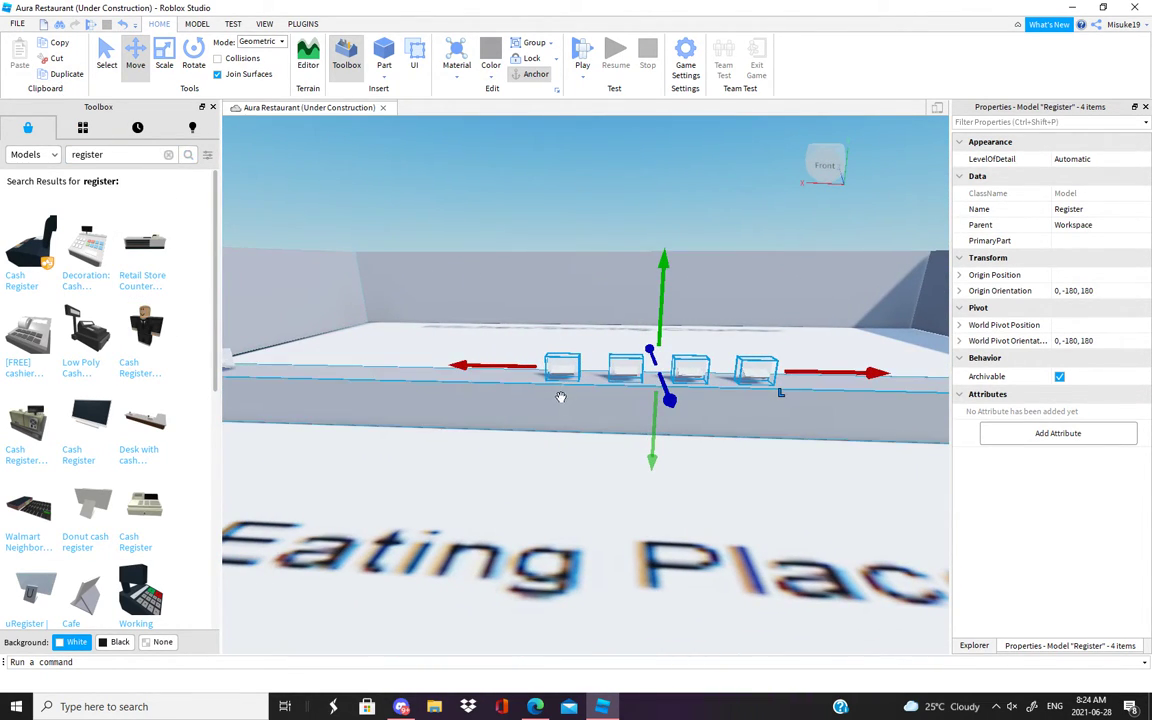
drag(500, 366, 414, 365)
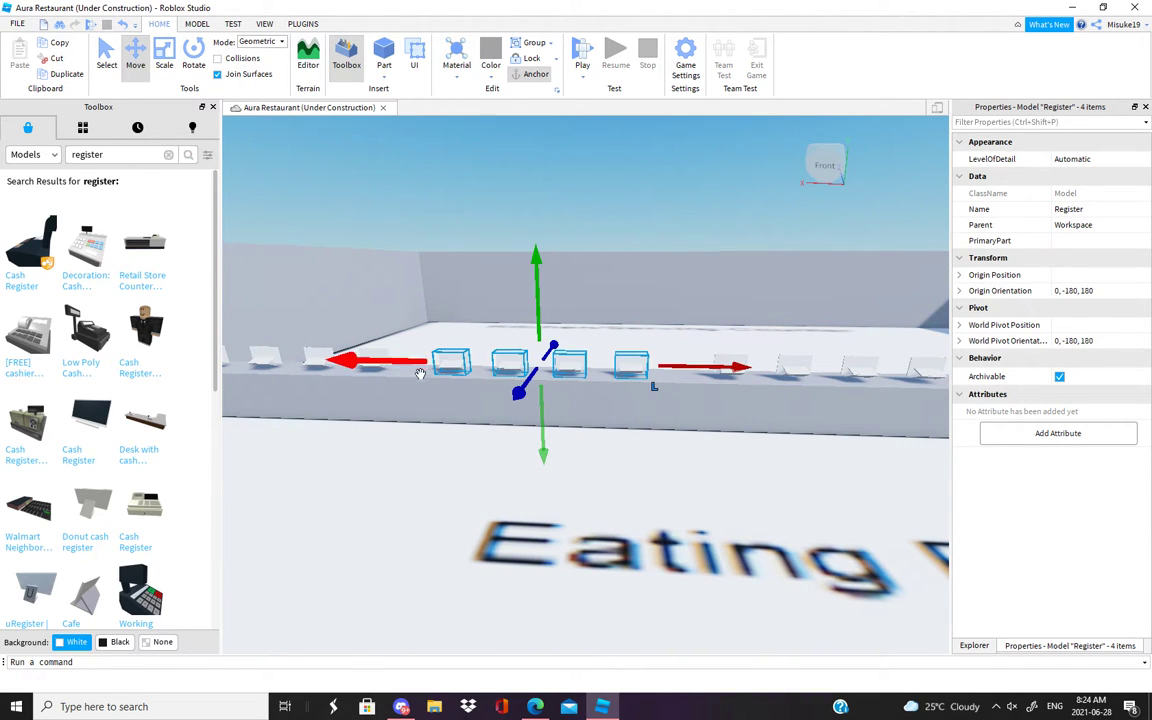
key(d)
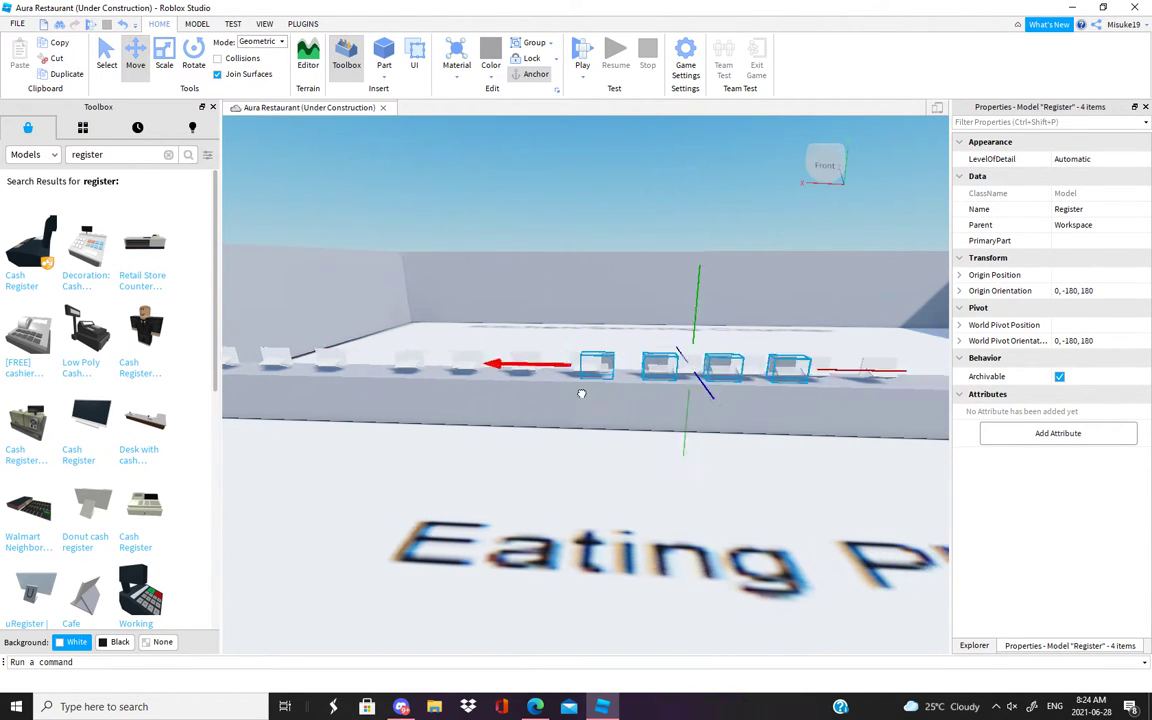
key(Delete)
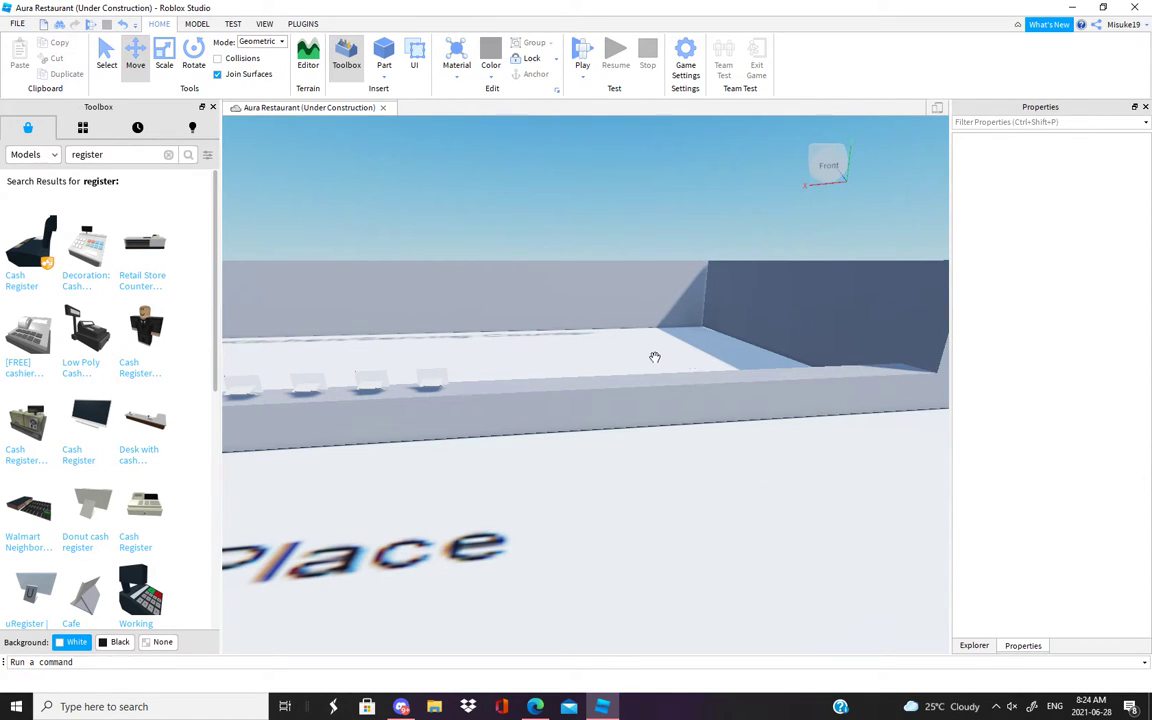
right_drag(667, 358, 650, 357)
drag(667, 386, 651, 402)
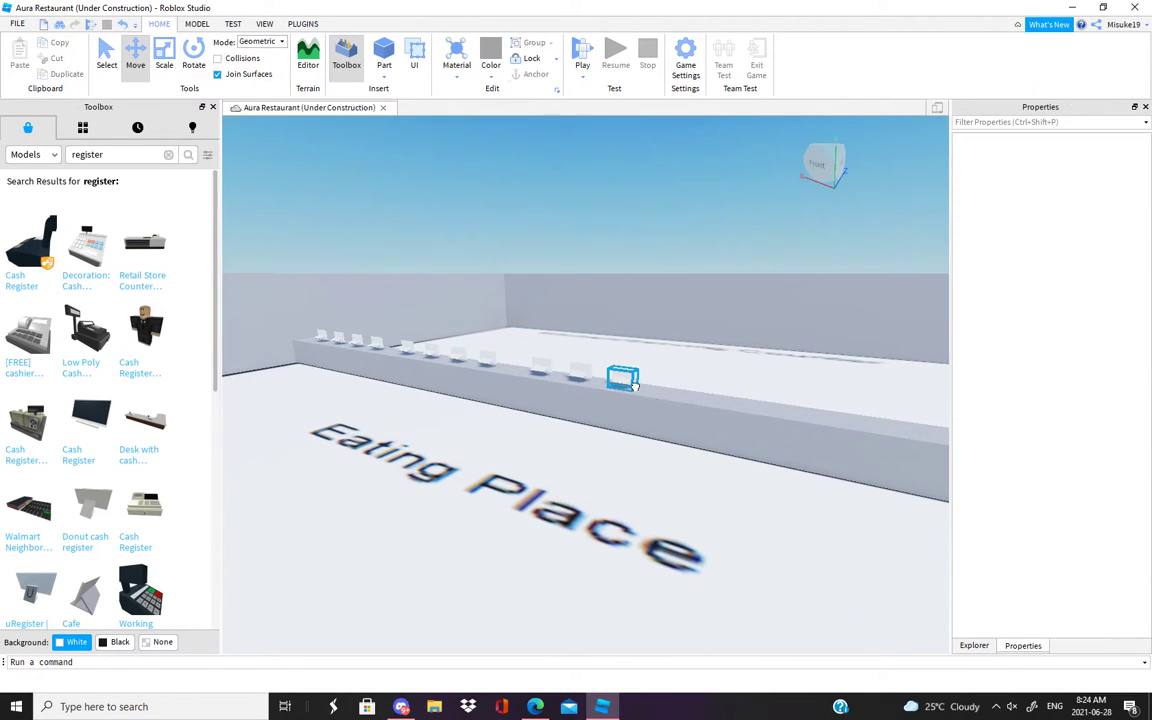
Shorten the serving counter from its far end toward the remaining registers.
click(572, 384)
key(ctrl+3)
drag(808, 430, 603, 425)
key(d)
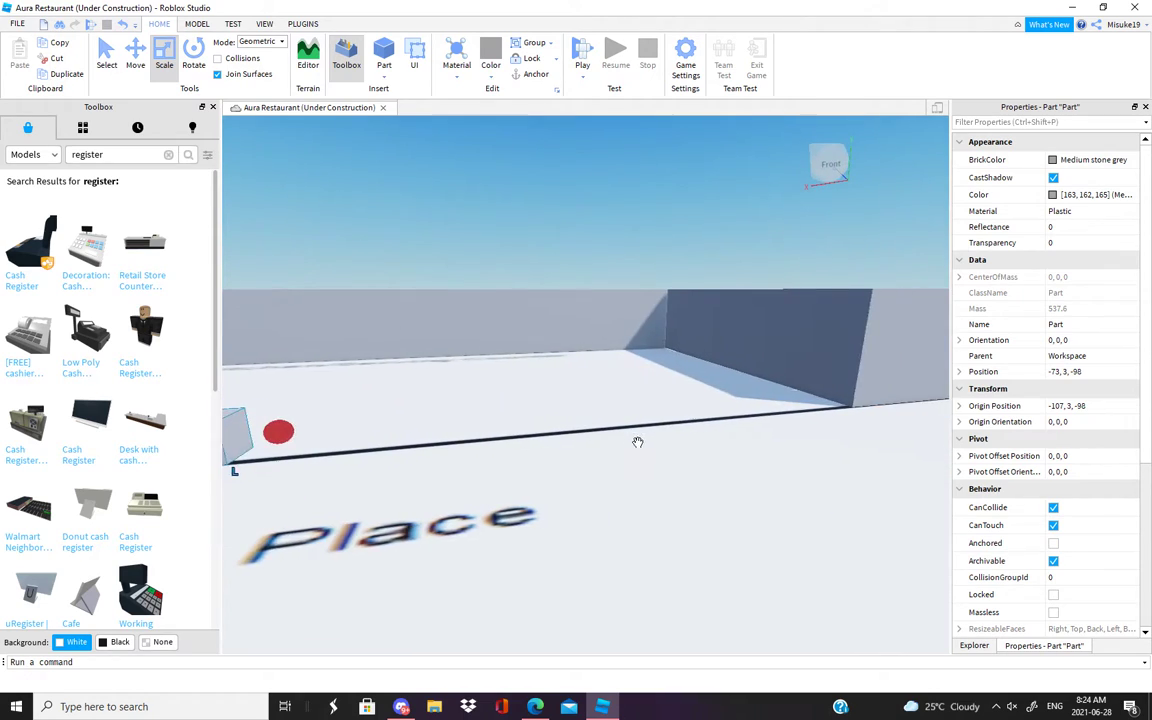
Move the kitchen's side wall along the floor line to the shortened end of the serving counter.
key(a)
drag(655, 359, 433, 410)
key(d)
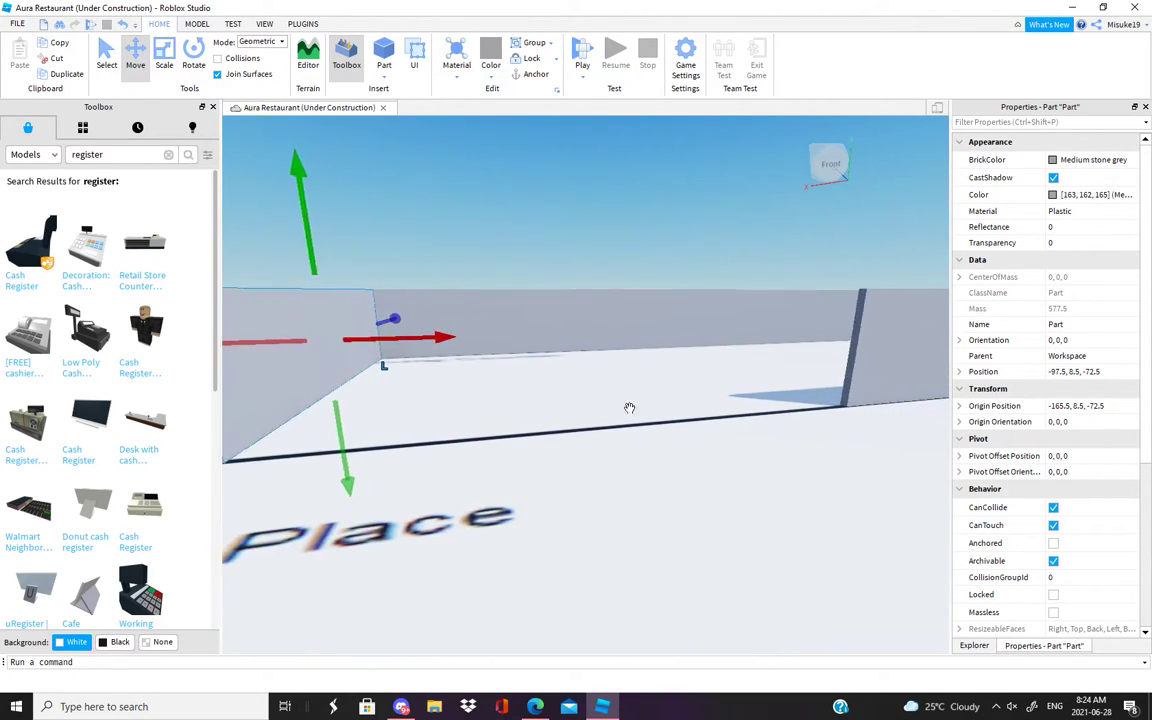
Lengthen the wall in front of the Eating Place to the moved side wall, closing the gap beside the counter.
key(a)
drag(759, 374, 625, 378)
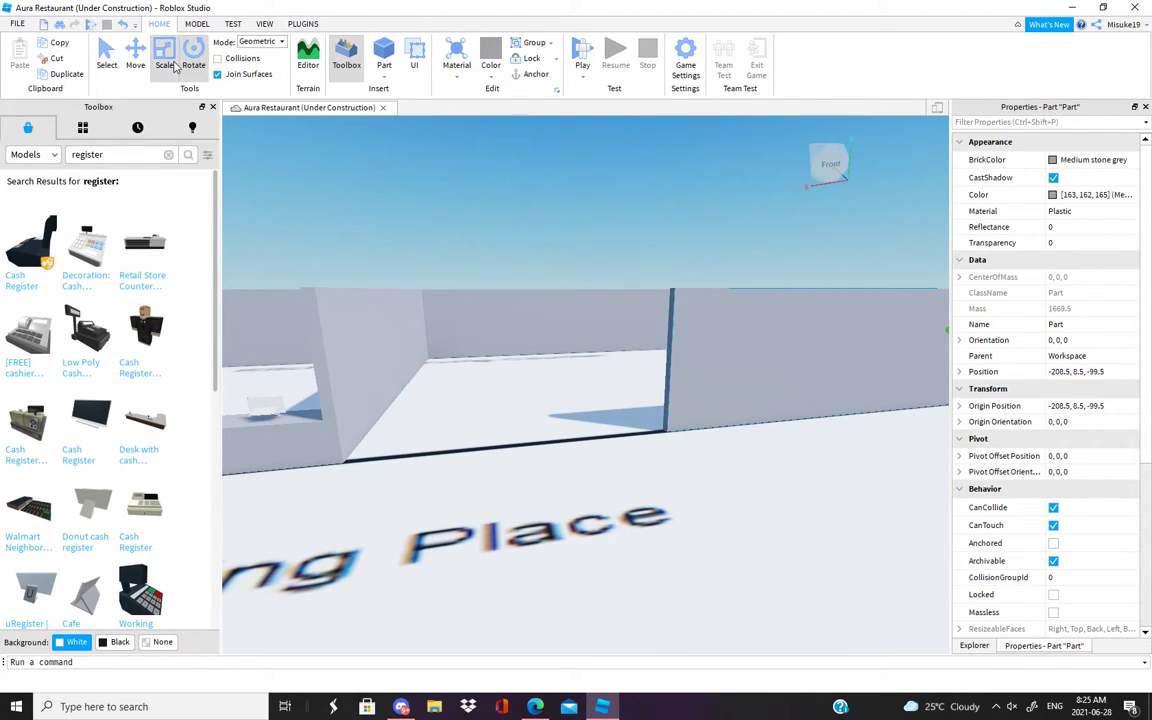
drag(659, 381, 484, 390)
scroll(406, 298, down, 6)
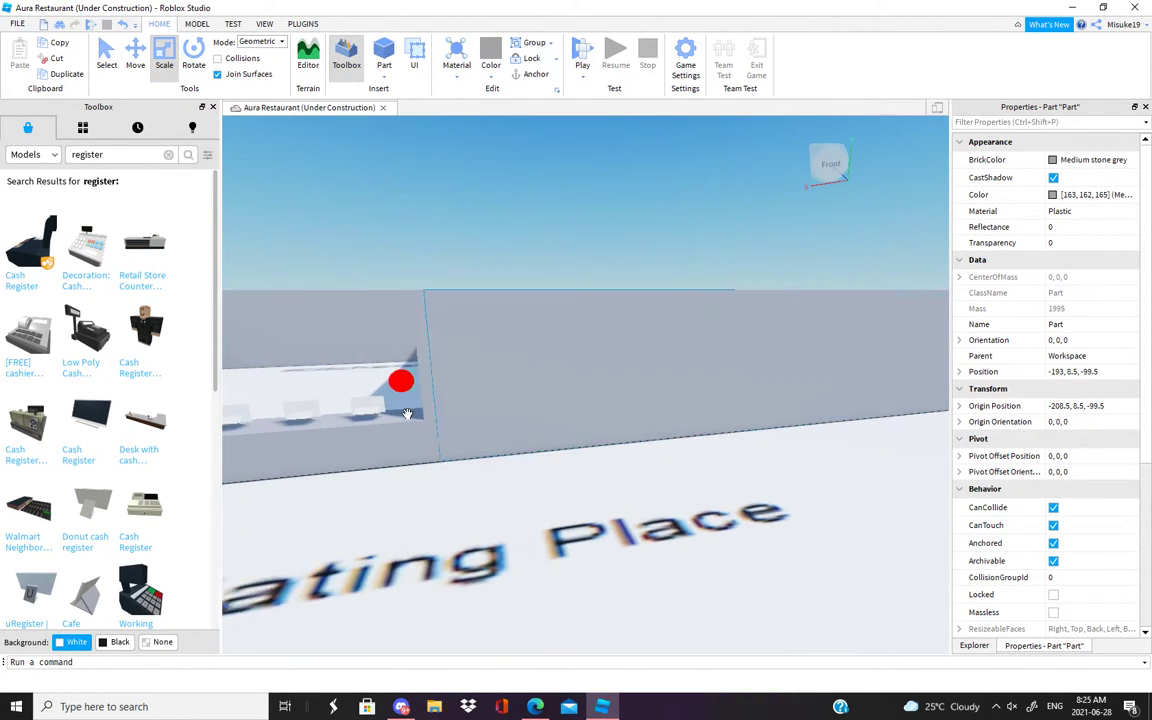
Select all eight cash registers, lower them onto the counter with 0.25-stud move snapping, and reset the snapping to 1 stud.
click(406, 298)
scroll(406, 297, down, 5)
right_drag(406, 297, 427, 312)
click(483, 335)
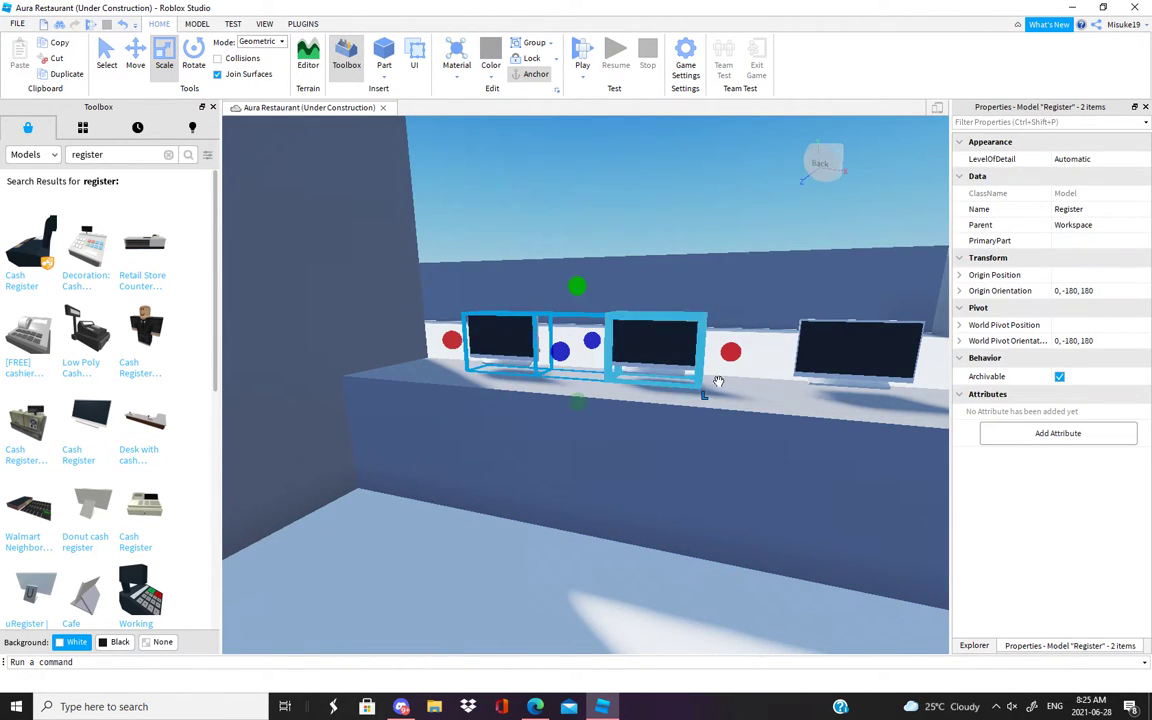
right_drag(718, 381, 612, 374)
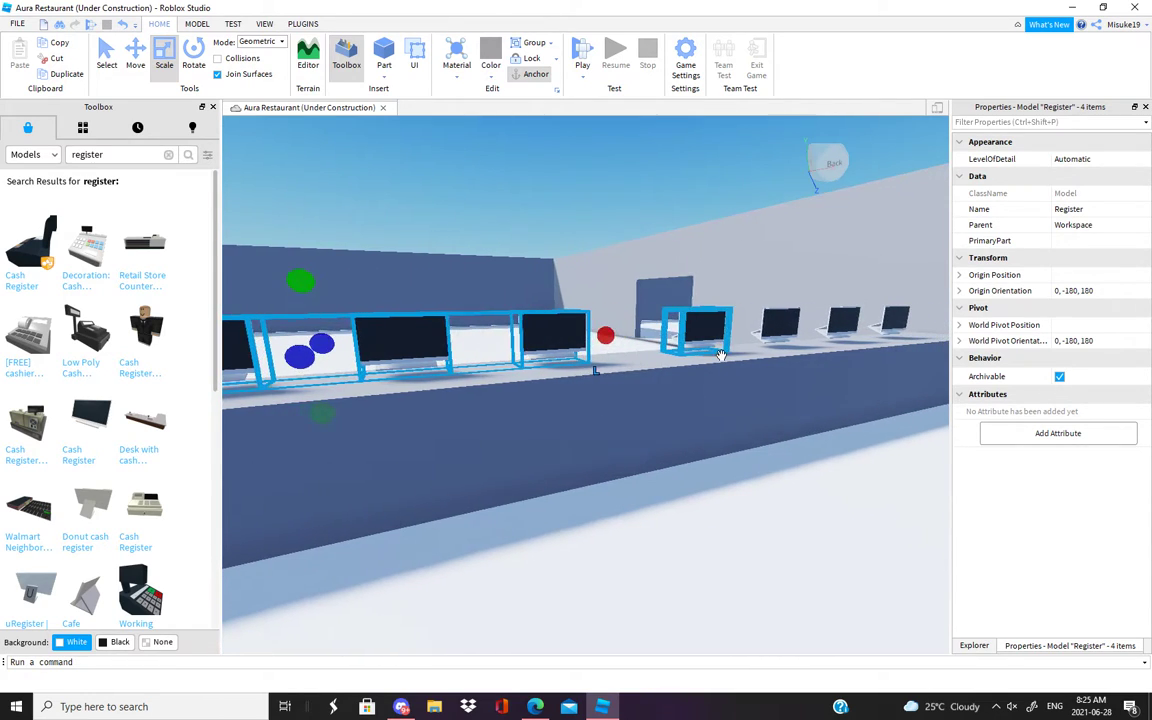
ctrl+click(716, 336)
ctrl+click(789, 322)
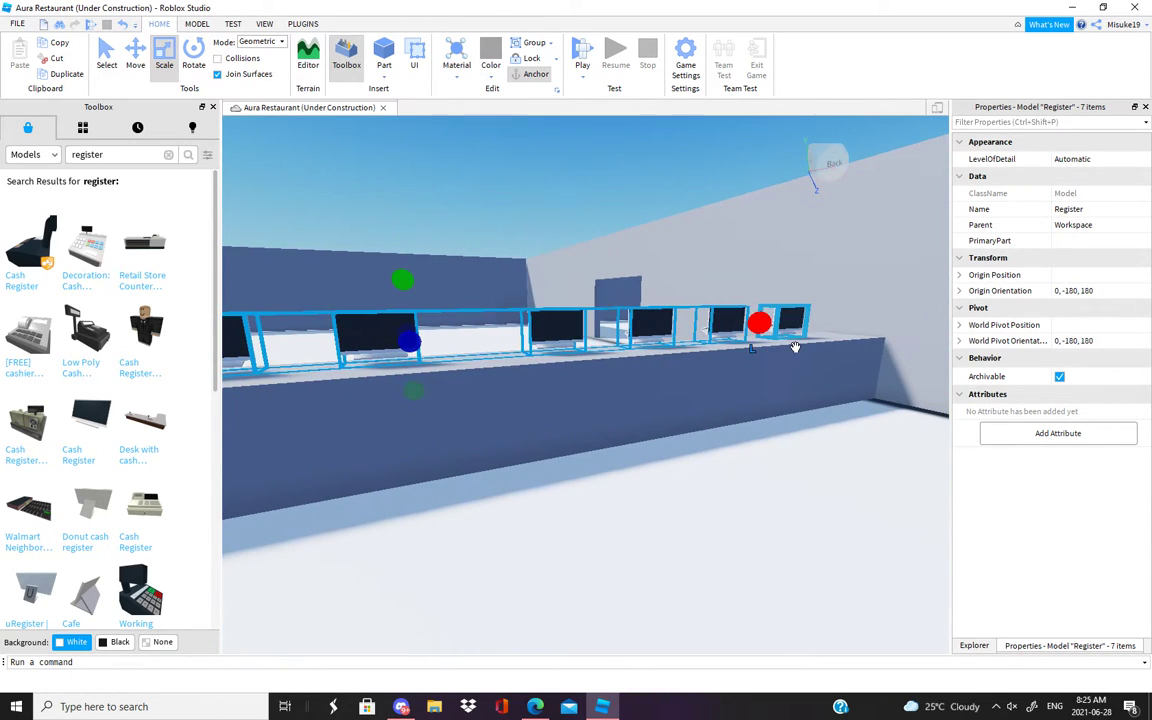
click(197, 24)
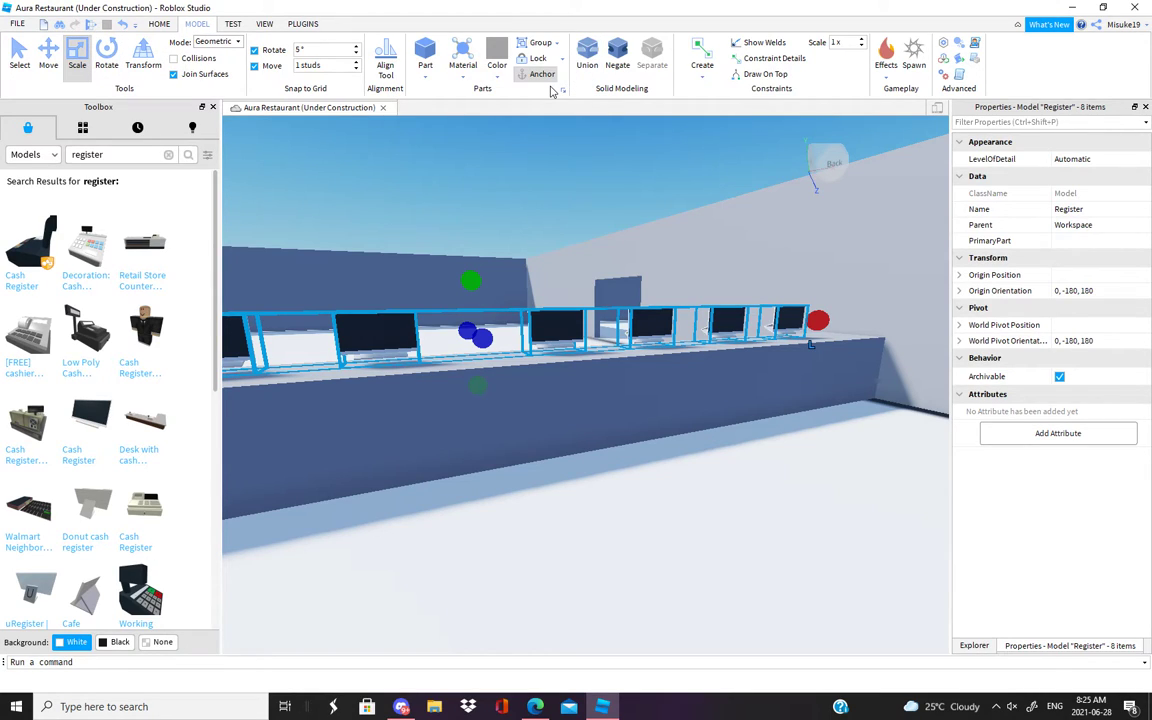
click(168, 23)
click(194, 24)
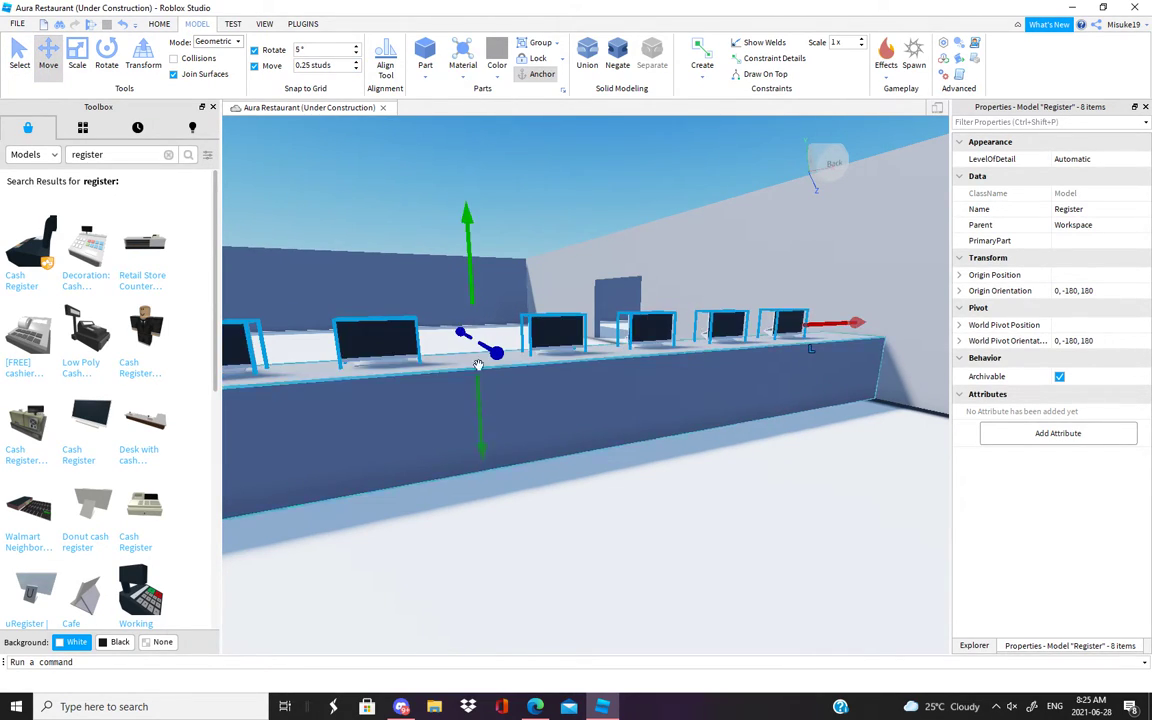
click(400, 202)
right_drag(400, 202, 401, 200)
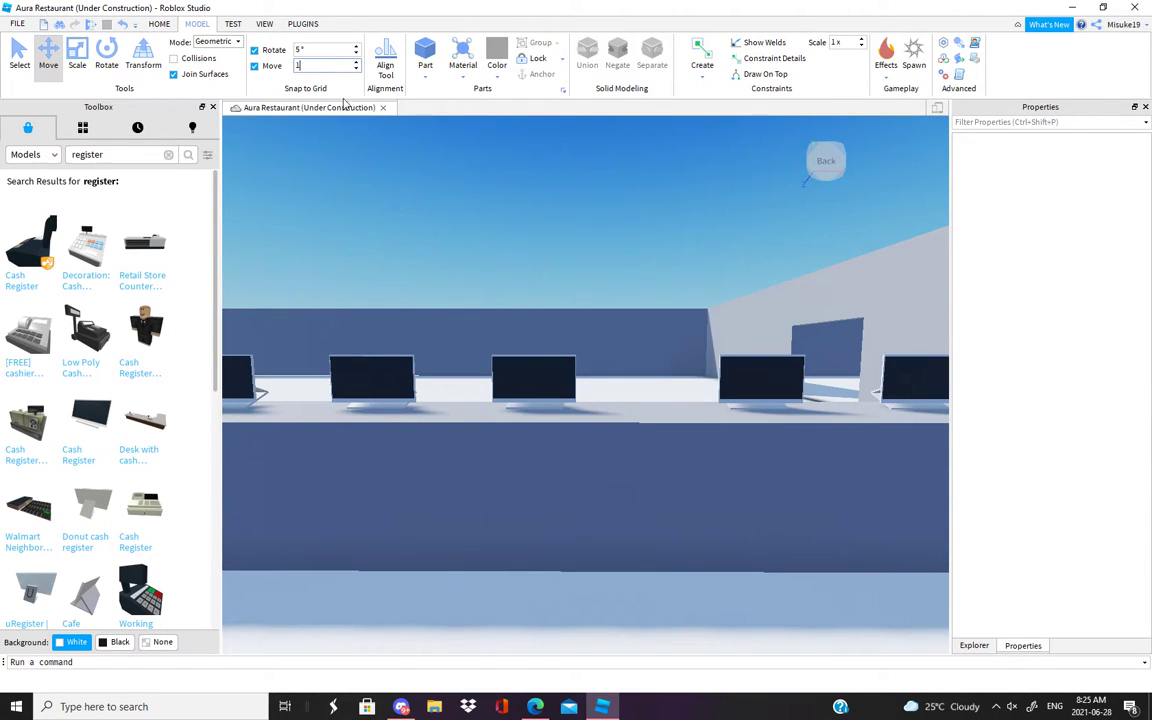
Duplicate the wall piece above the inner doorway and move the copy over the opening in the outer wall at the Entrance.
right_drag(352, 165, 697, 391)
scroll(350, 165, down, 5)
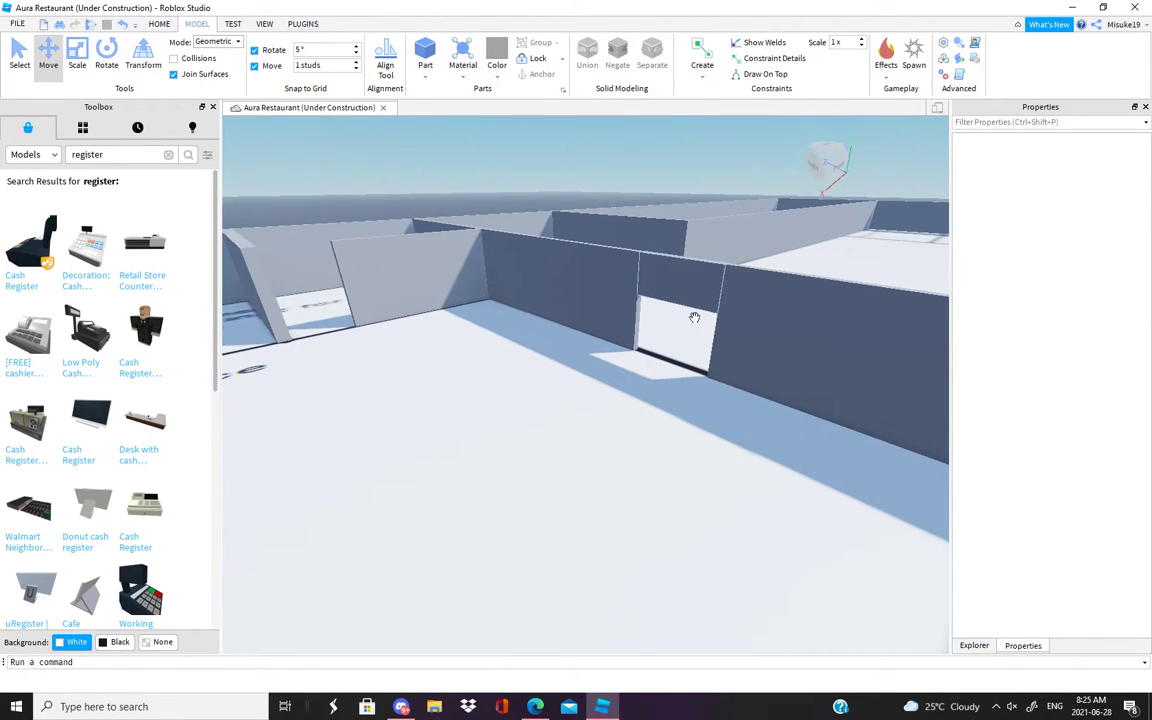
click(697, 370)
click(152, 22)
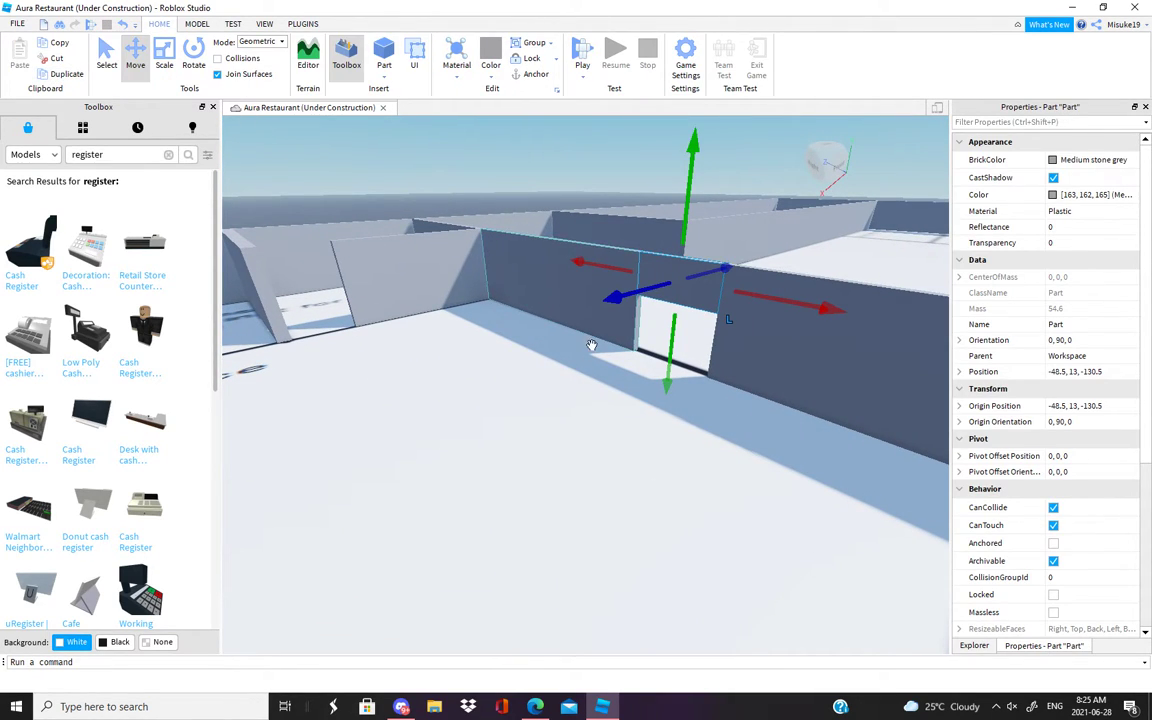
drag(481, 316, 443, 321)
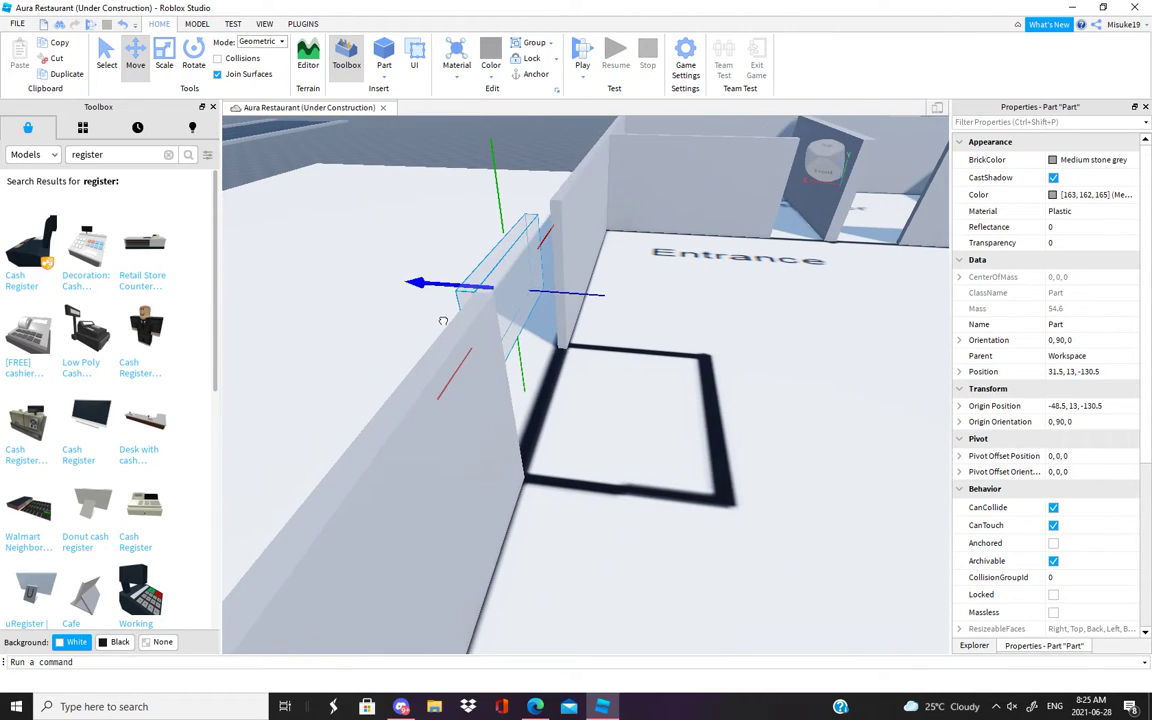
right_drag(486, 307, 486, 307)
drag(579, 357, 606, 355)
Insert a block part in front of the entrance opening and widen it across the full doorway.
right_drag(382, 324, 388, 346)
click(388, 337)
scroll(388, 346, up, 5)
click(384, 64)
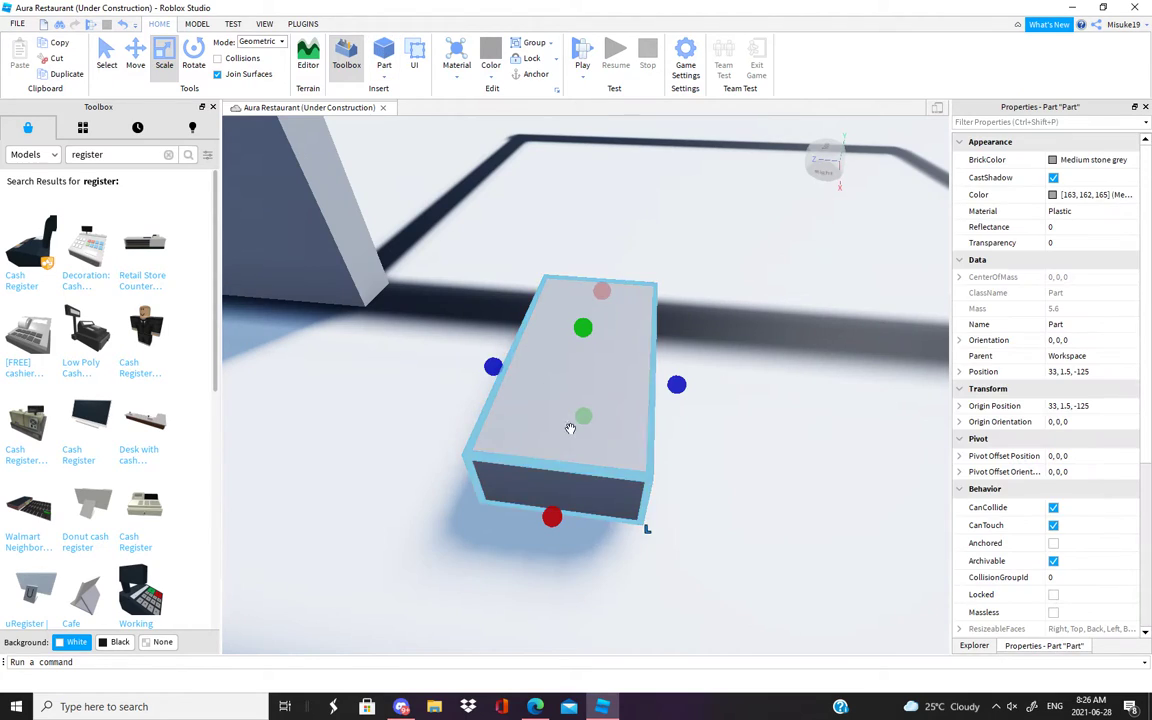
mouse_move(345, 444)
mouse_down()
mouse_move(400, 341)
mouse_move(341, 429)
mouse_up()
drag(447, 381, 468, 402)
scroll(514, 404, down, 5)
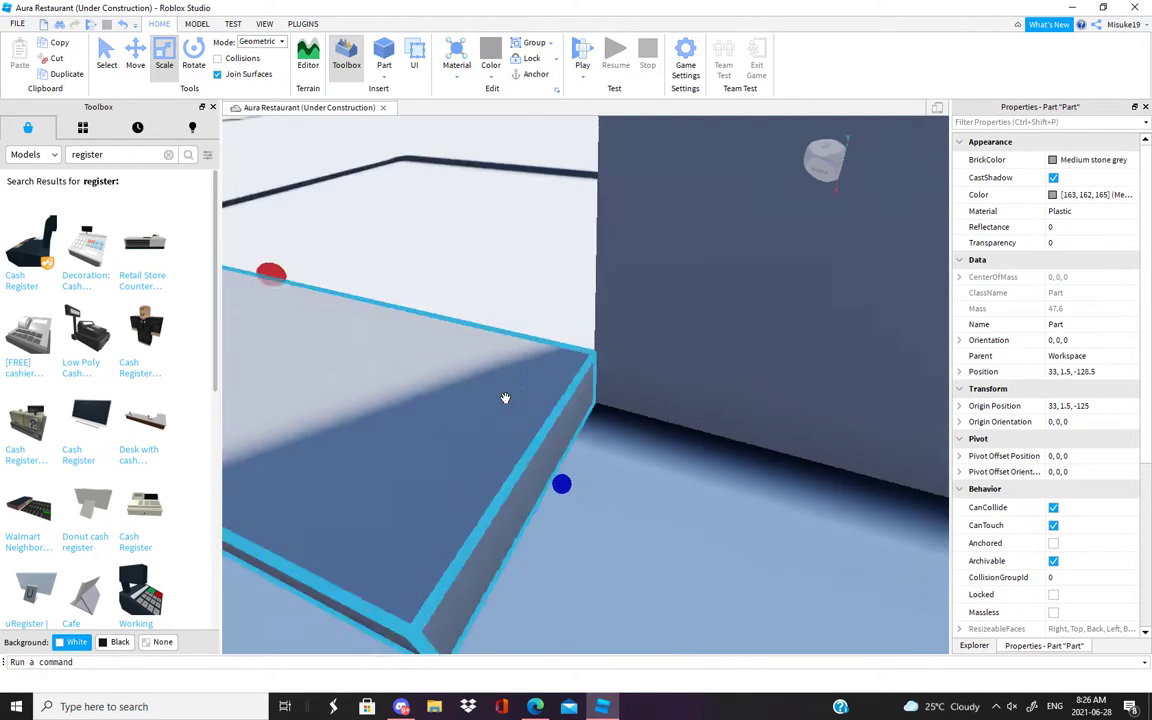
With 0.25-stud move snapping, flatten the entrance block and lengthen it into a walkway reaching the paved sidewalk.
click(196, 23)
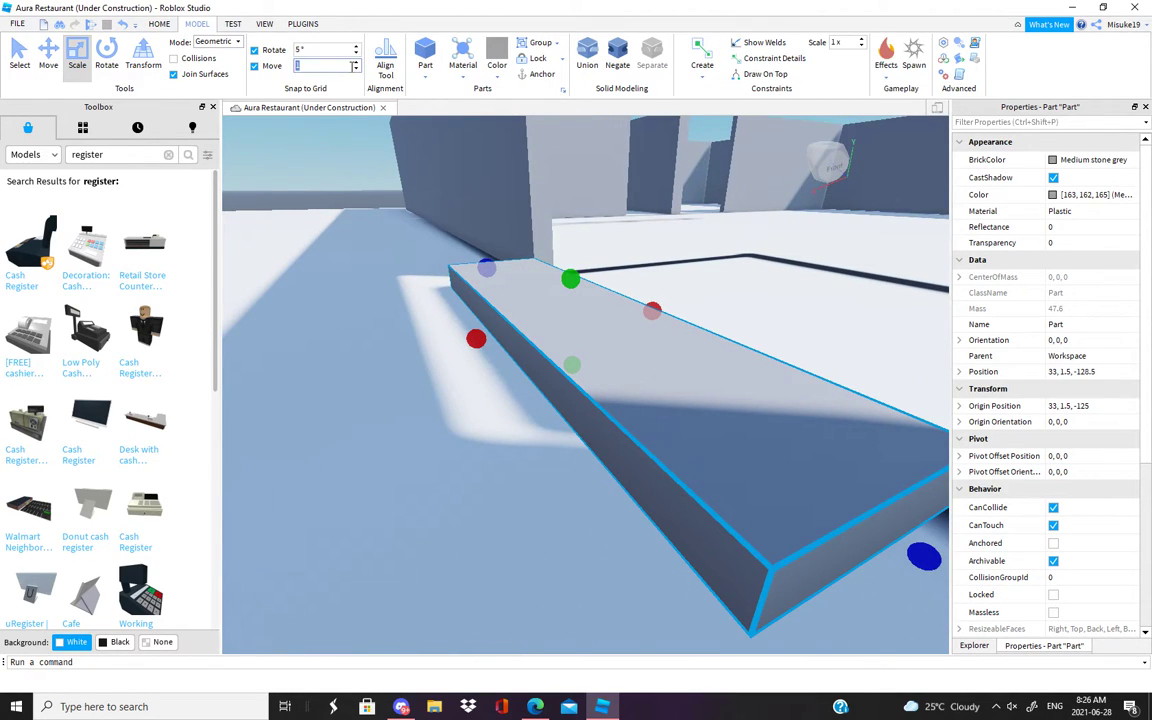
drag(570, 278, 548, 425)
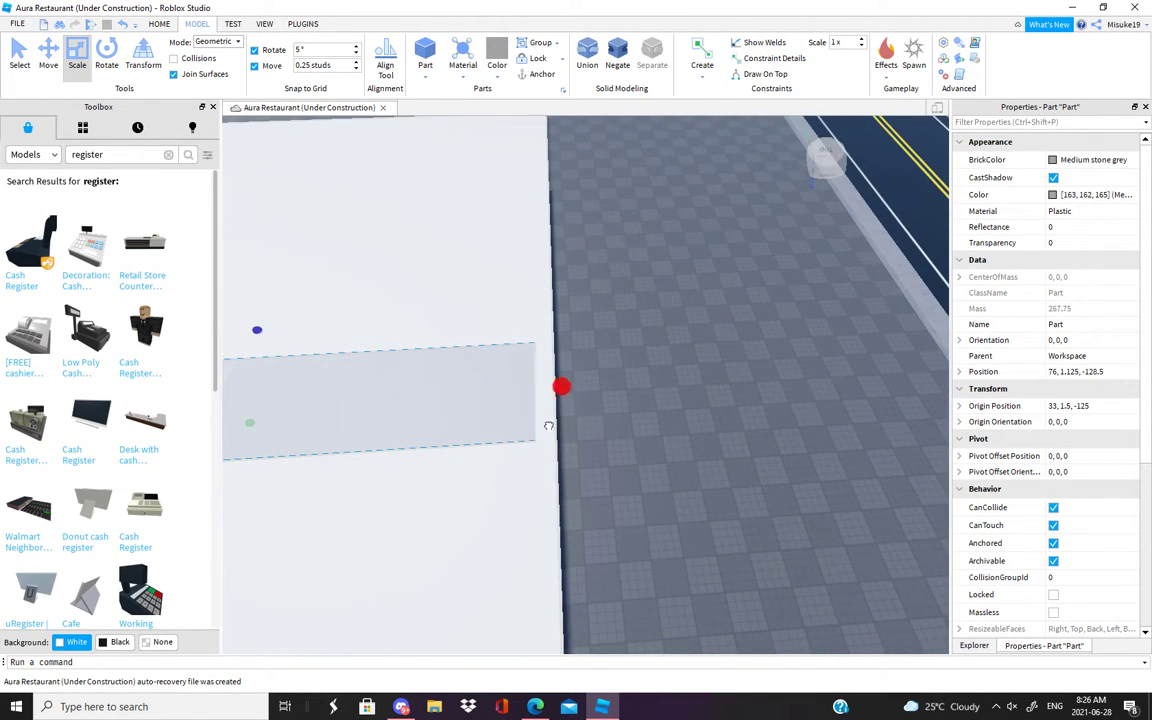
click(576, 432)
right_drag(576, 432, 590, 446)
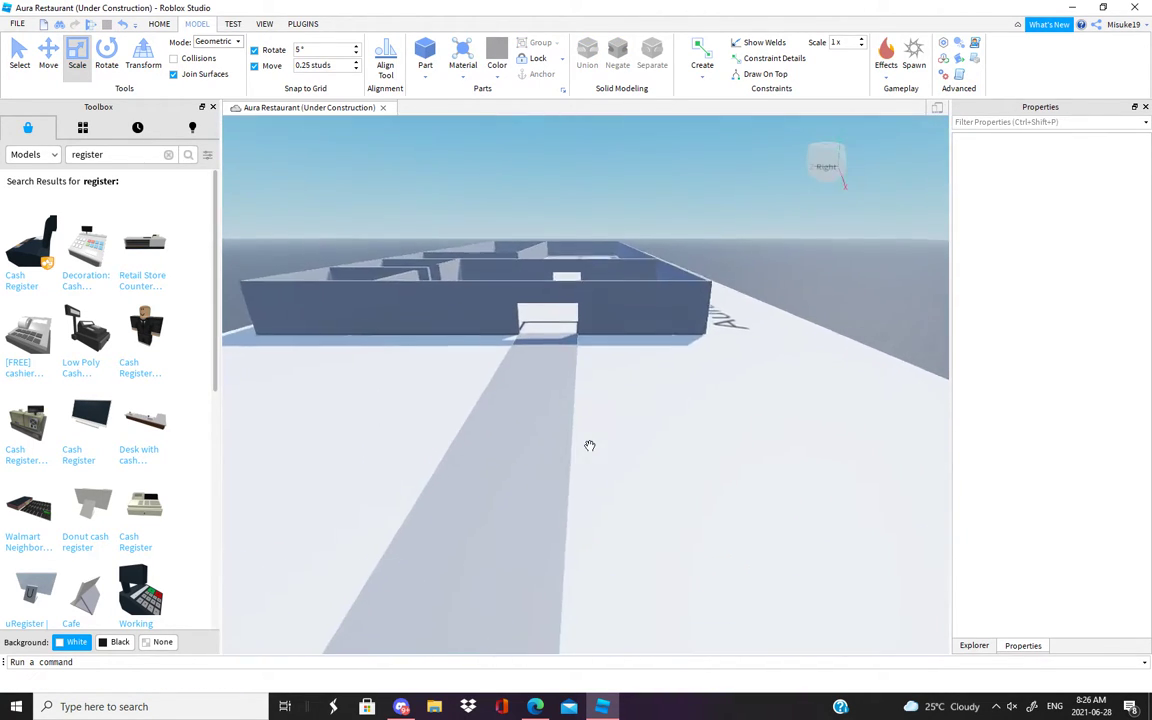
scroll(590, 446, up, 8)
scroll(590, 446, down, 10)
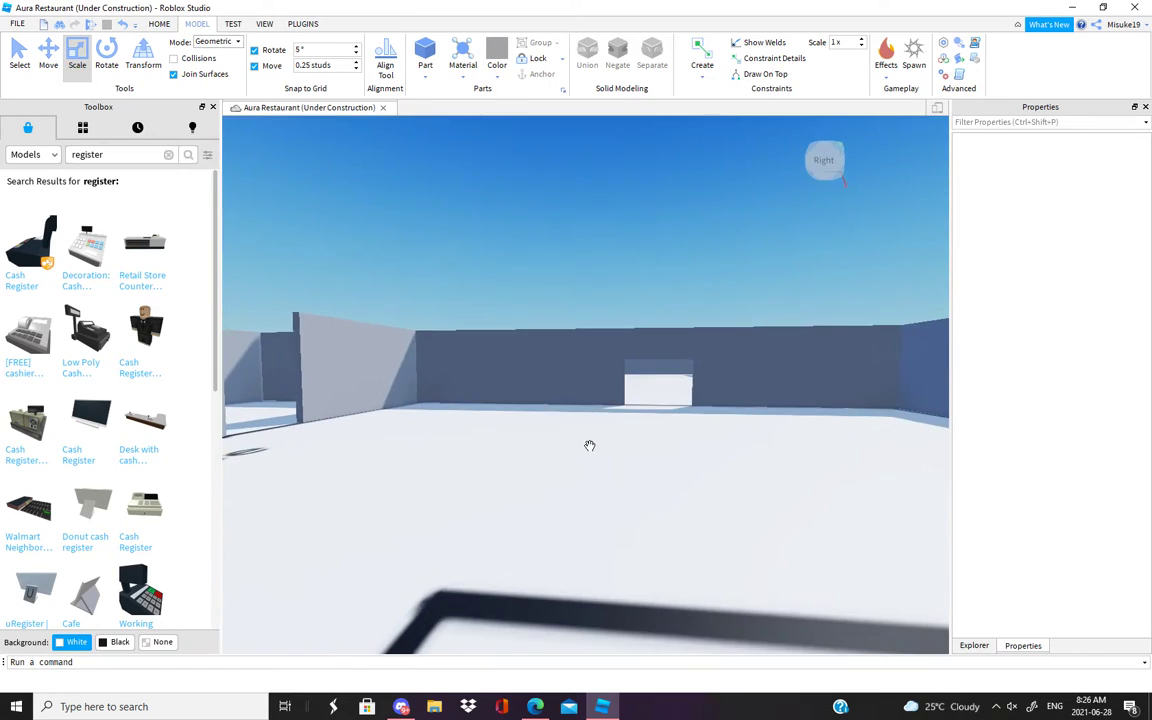
scroll(590, 446, up, 10)
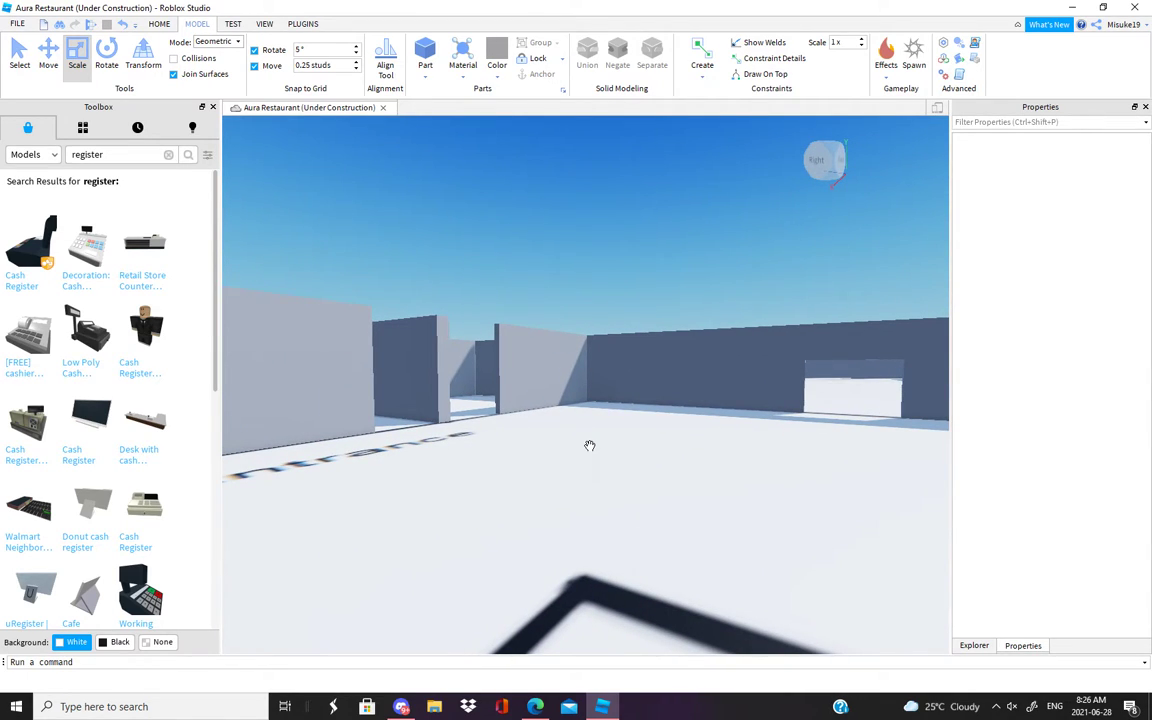
right_drag(590, 446, 537, 452)
click(425, 55)
drag(595, 422, 528, 462)
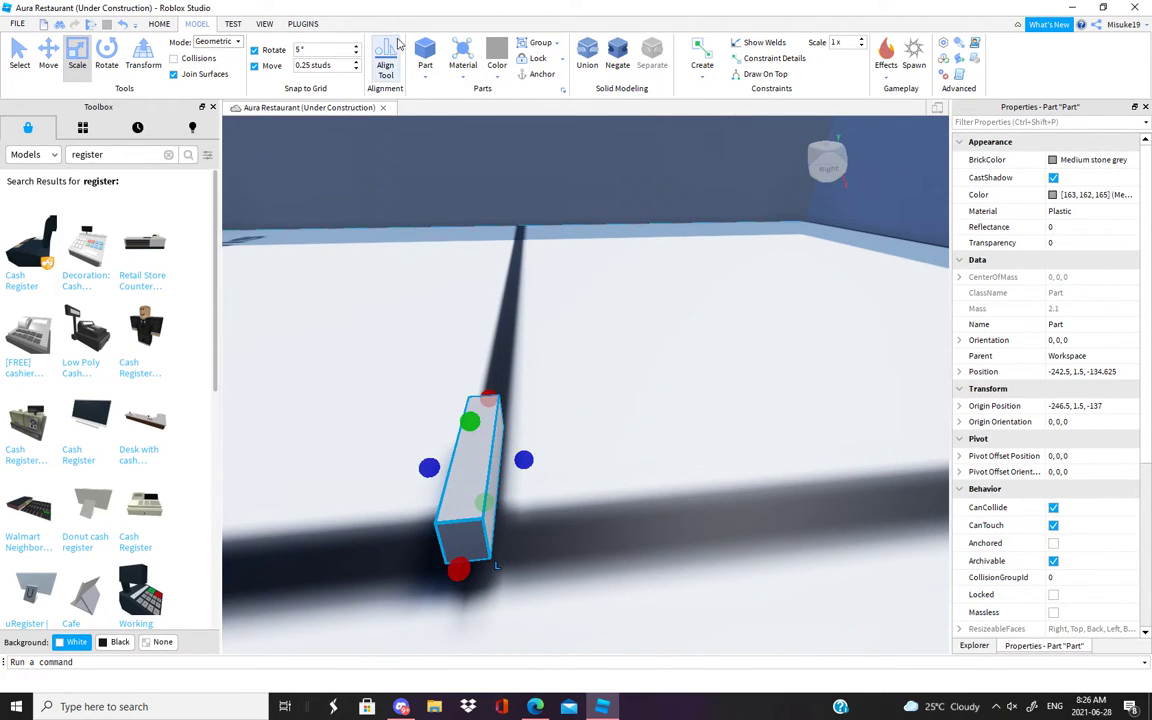
key(Delete)
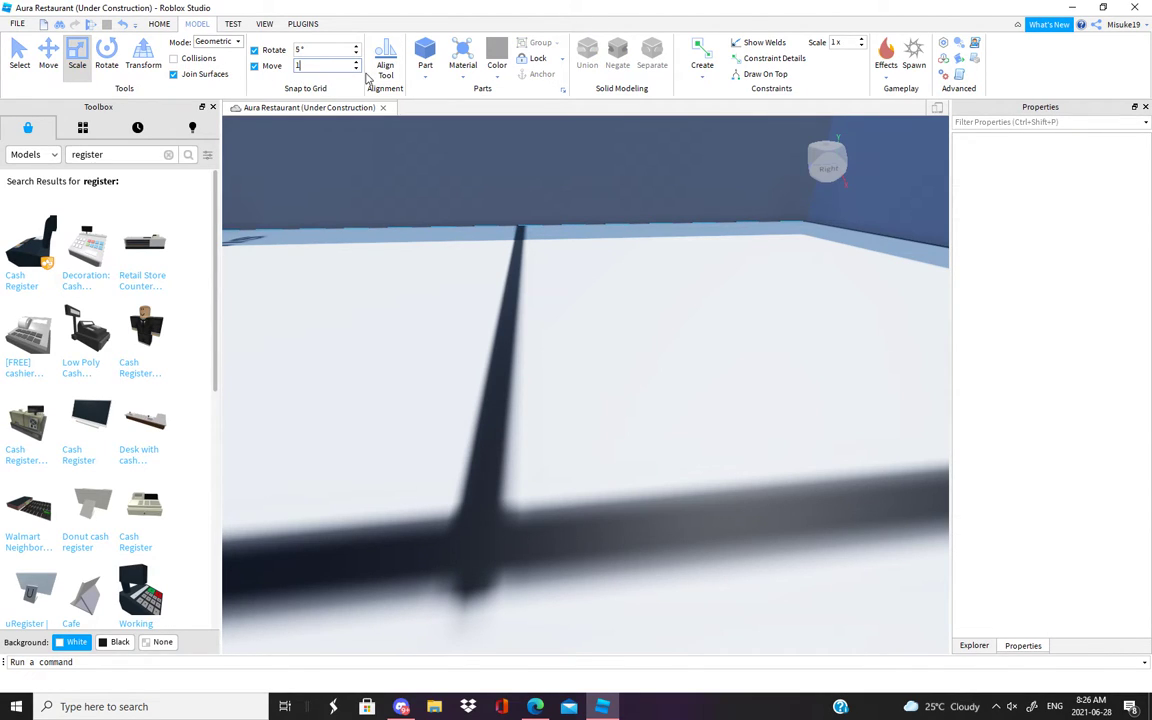
With 1-stud move snapping, insert a block and stretch it along the floor line beside Party Rooms into a full-height dividing wall.
click(423, 55)
drag(566, 370, 515, 530)
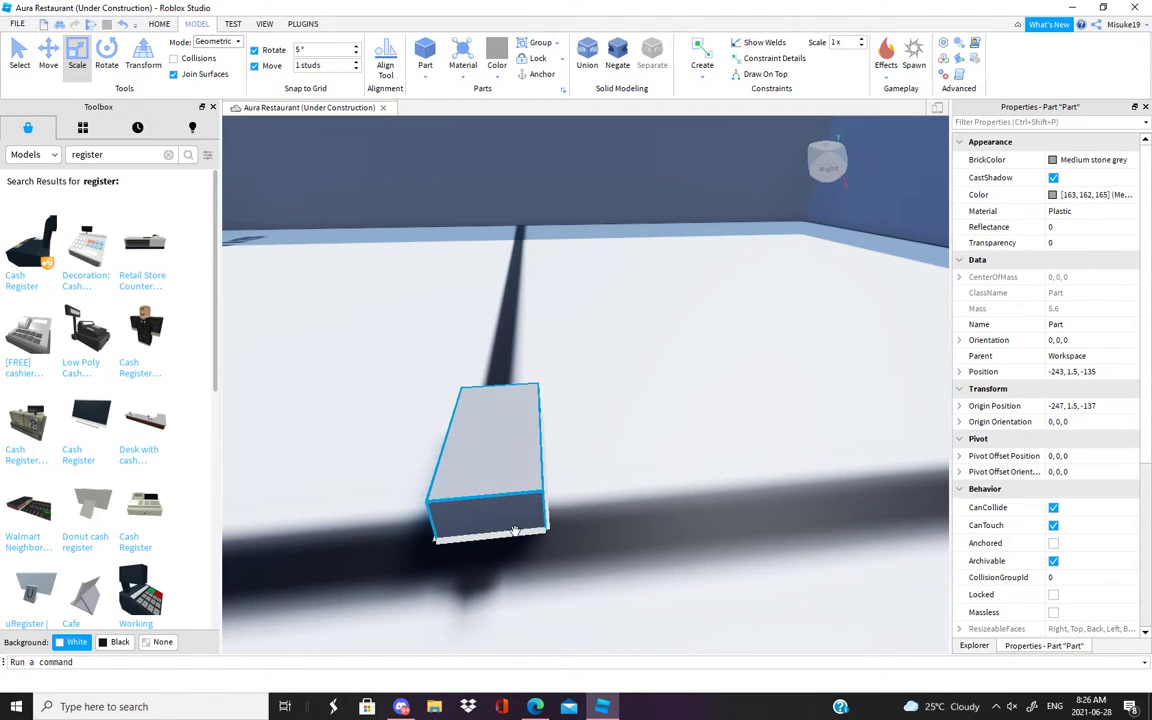
drag(568, 441, 527, 443)
drag(485, 541, 445, 600)
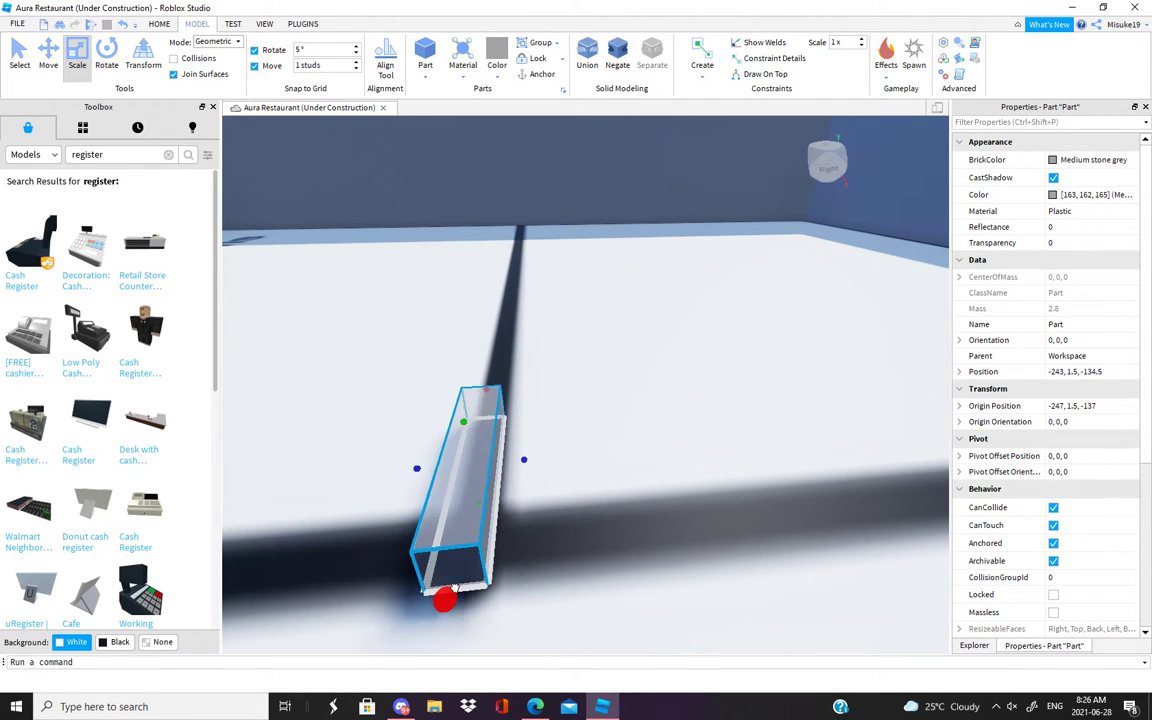
right_drag(445, 600, 596, 478)
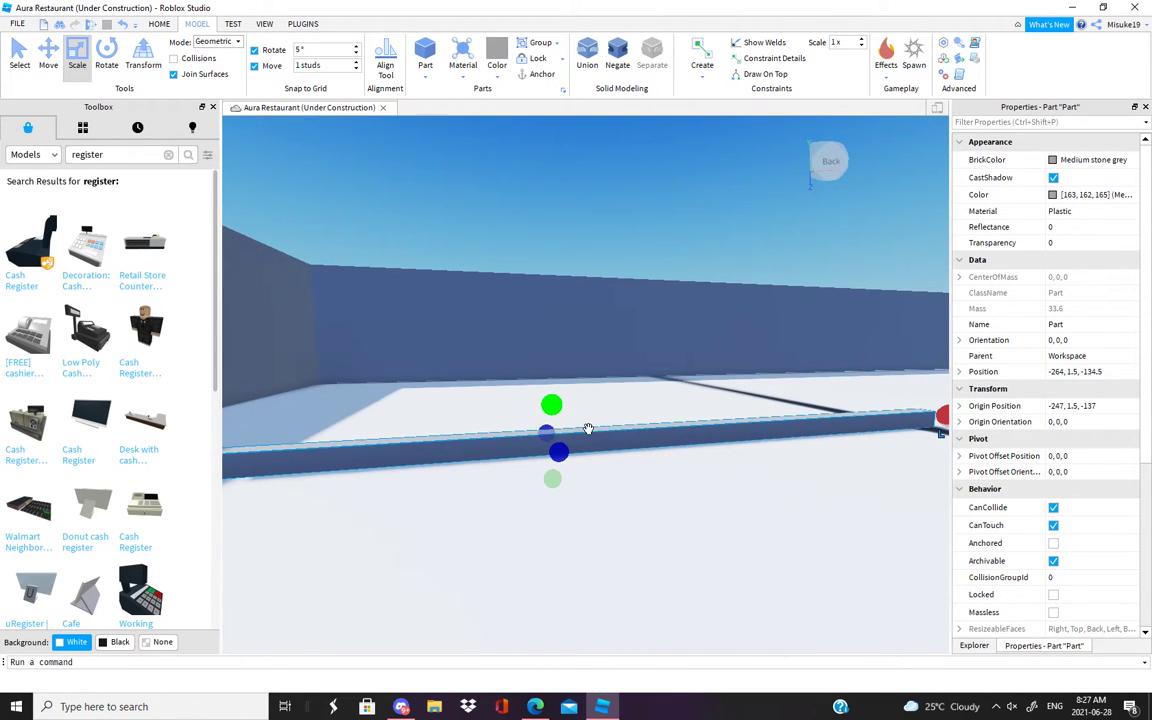
drag(553, 400, 552, 287)
scroll(555, 266, down, 3)
right_drag(540, 237, 600, 300)
Duplicate the dividing wall, shorten the copy to its front end and widen it into a front wall segment for Party Rooms.
click(162, 24)
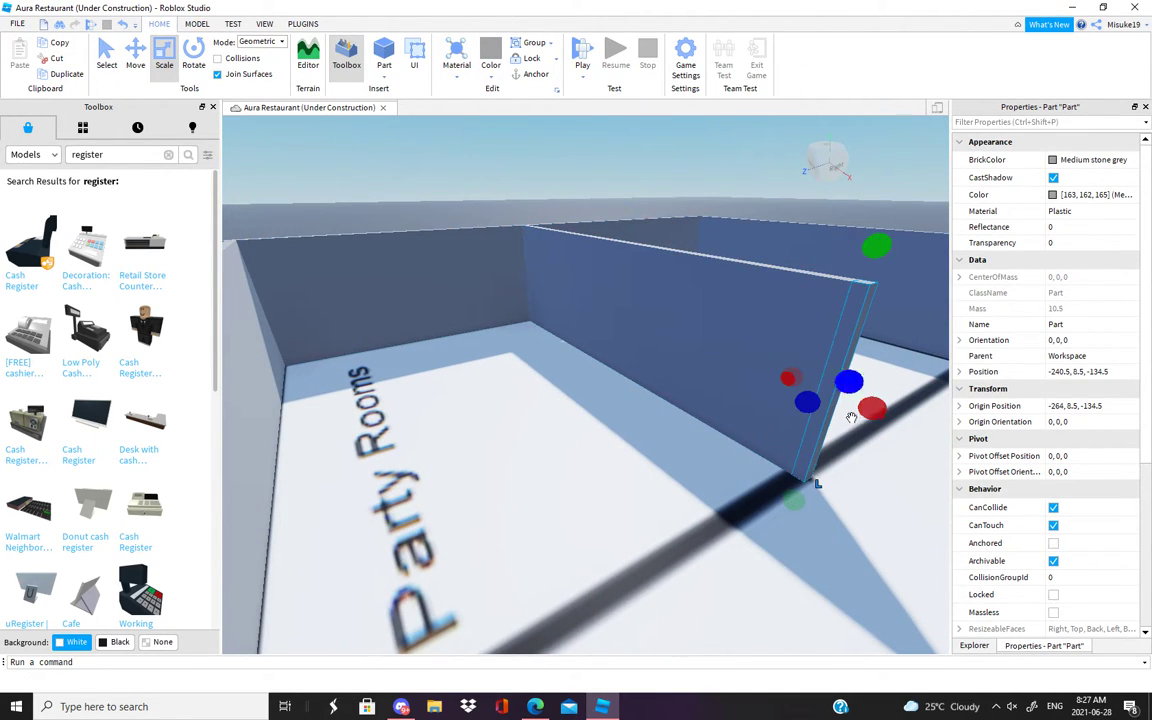
drag(818, 413, 852, 410)
right_drag(852, 410, 400, 200)
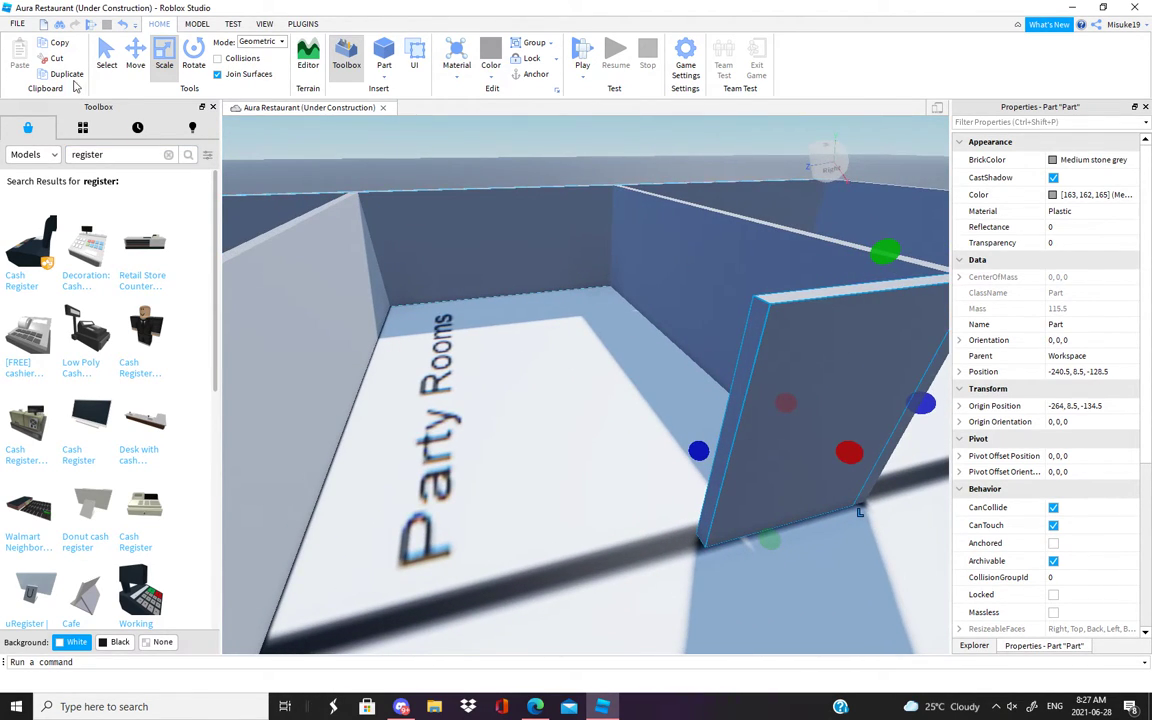
Duplicate the front wall segment, move the copy to the opposite side of Party Rooms and widen it to narrow the opening to a doorway.
click(130, 56)
click(637, 458)
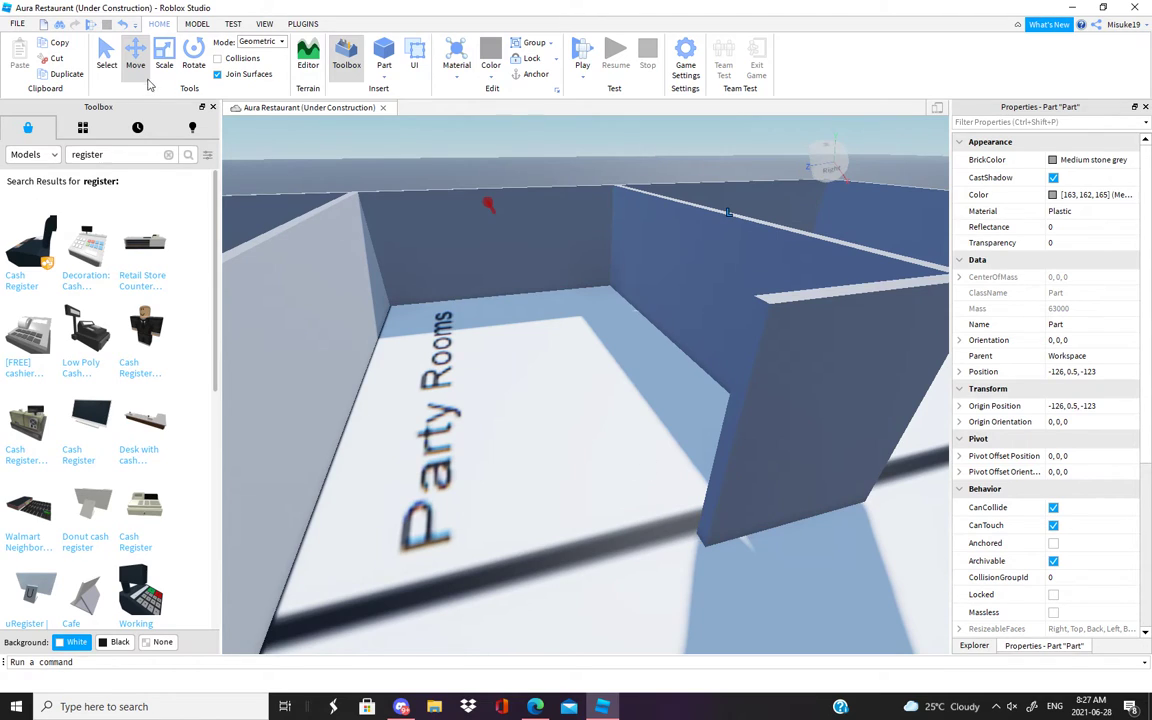
drag(704, 477, 296, 498)
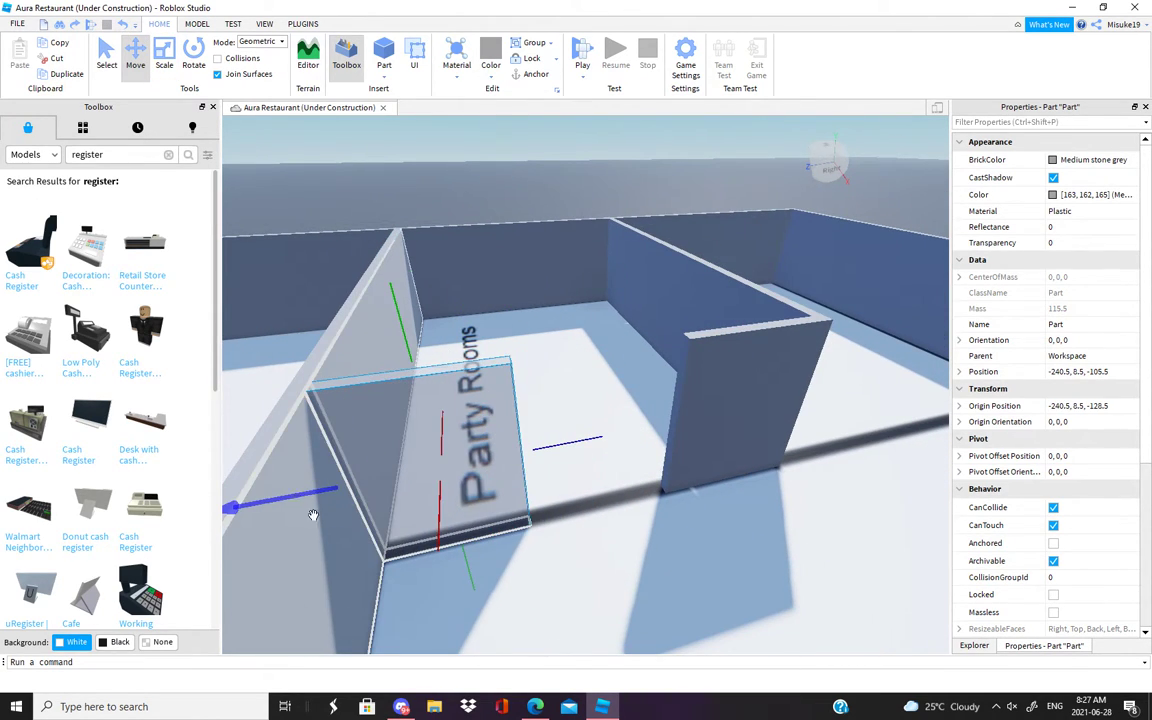
key(ctrl+3)
drag(550, 447, 612, 450)
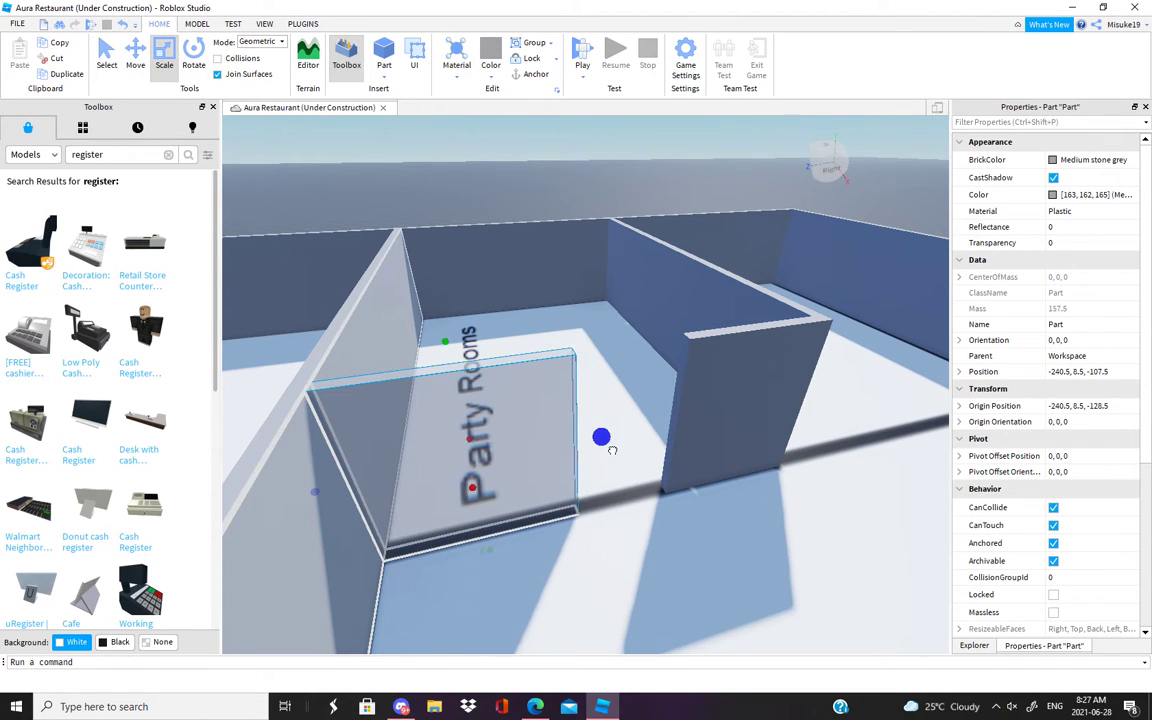
Duplicate the wall piece above an existing doorway and fit the copy over the Party Rooms doorway.
right_drag(593, 453, 658, 325)
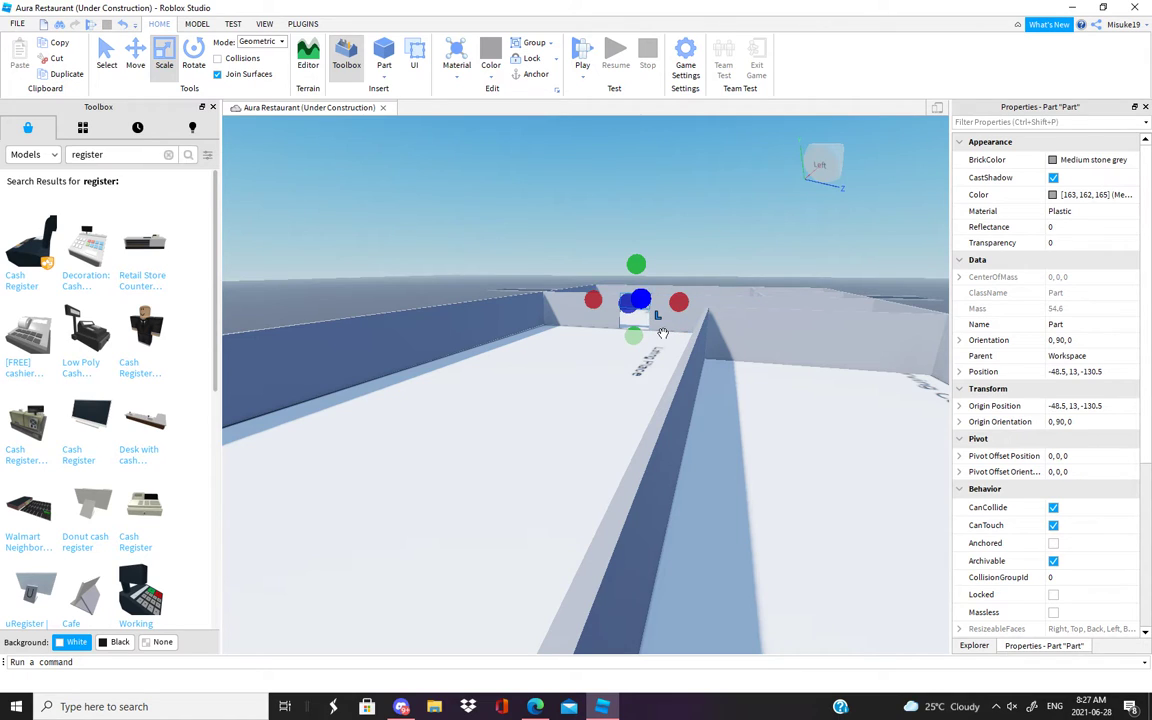
scroll(589, 269, up, 5)
right_drag(589, 269, 602, 402)
drag(602, 402, 622, 355)
right_drag(622, 355, 801, 357)
scroll(801, 357, down, 5)
click(689, 195)
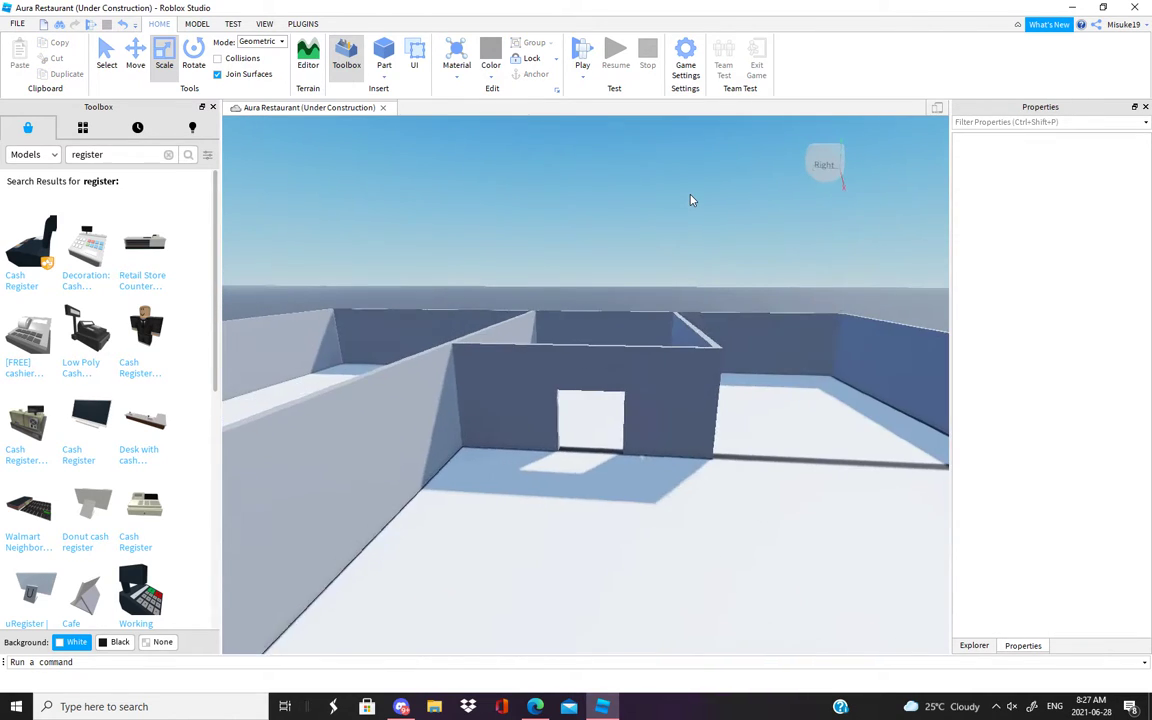
Duplicate the three Party Rooms front wall pieces and move the copies across the front of the neighbouring room.
scroll(697, 318, up, 4)
click(697, 318)
ctrl+click(405, 378)
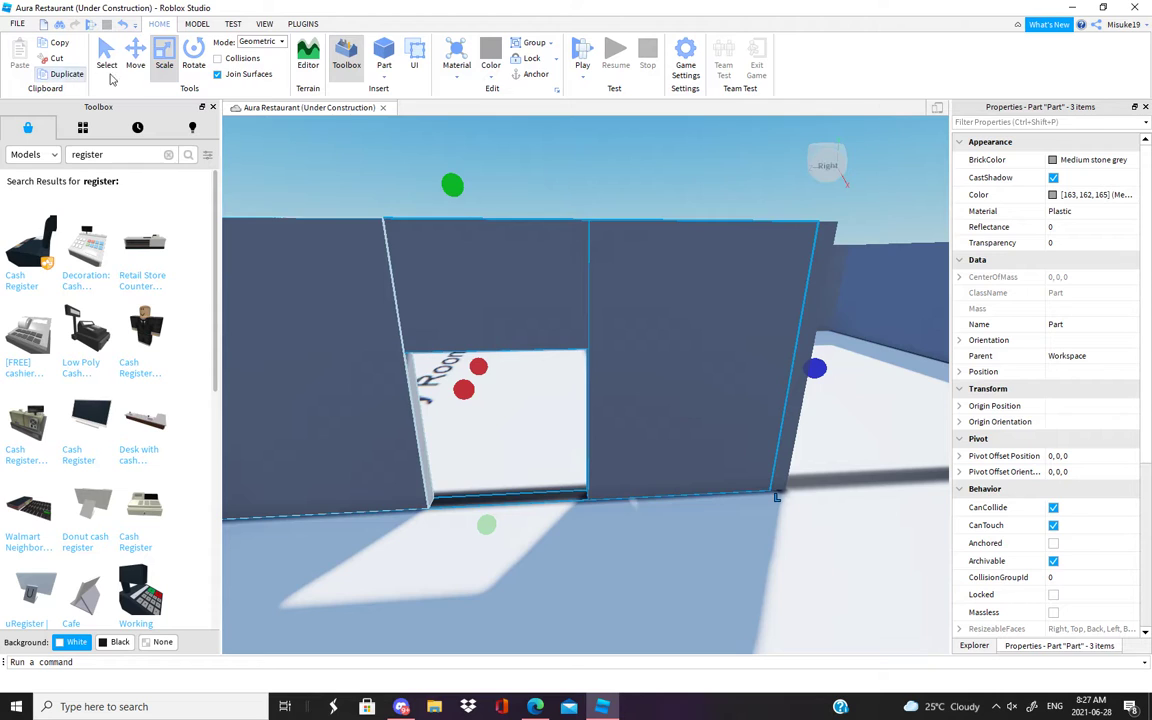
right_drag(362, 273, 420, 300)
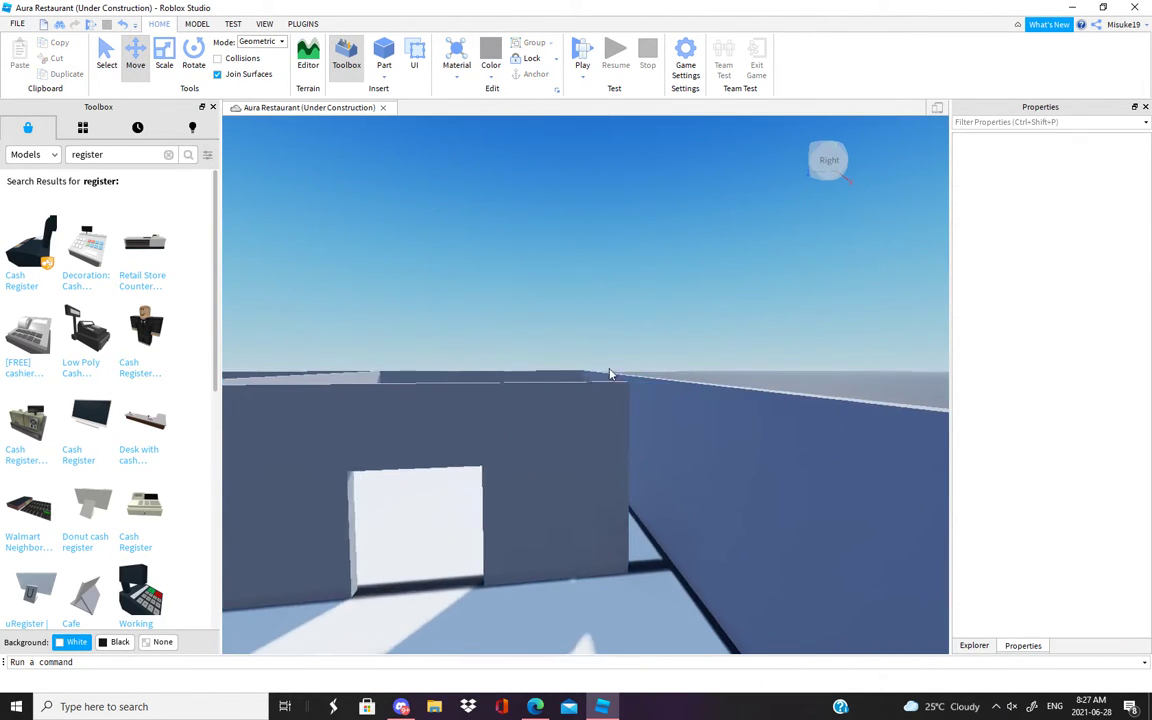
Extend the end segment of the neighbouring room's front wall to close the gap to the outer wall.
click(547, 500)
drag(667, 521, 720, 515)
key(Delete)
right_drag(782, 342, 784, 371)
scroll(784, 371, up, 3)
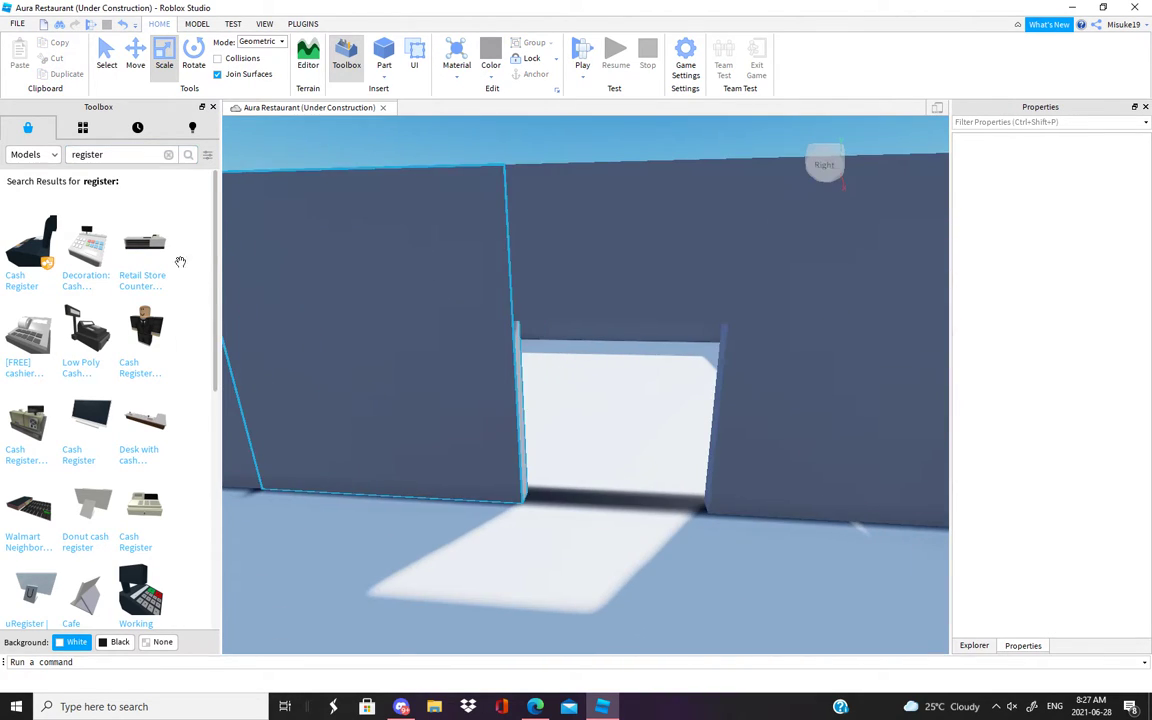
Search the Toolbox models for "roblox person" and place a Roblox Person character at the neighbouring room's doorway.
right_drag(420, 240, 427, 244)
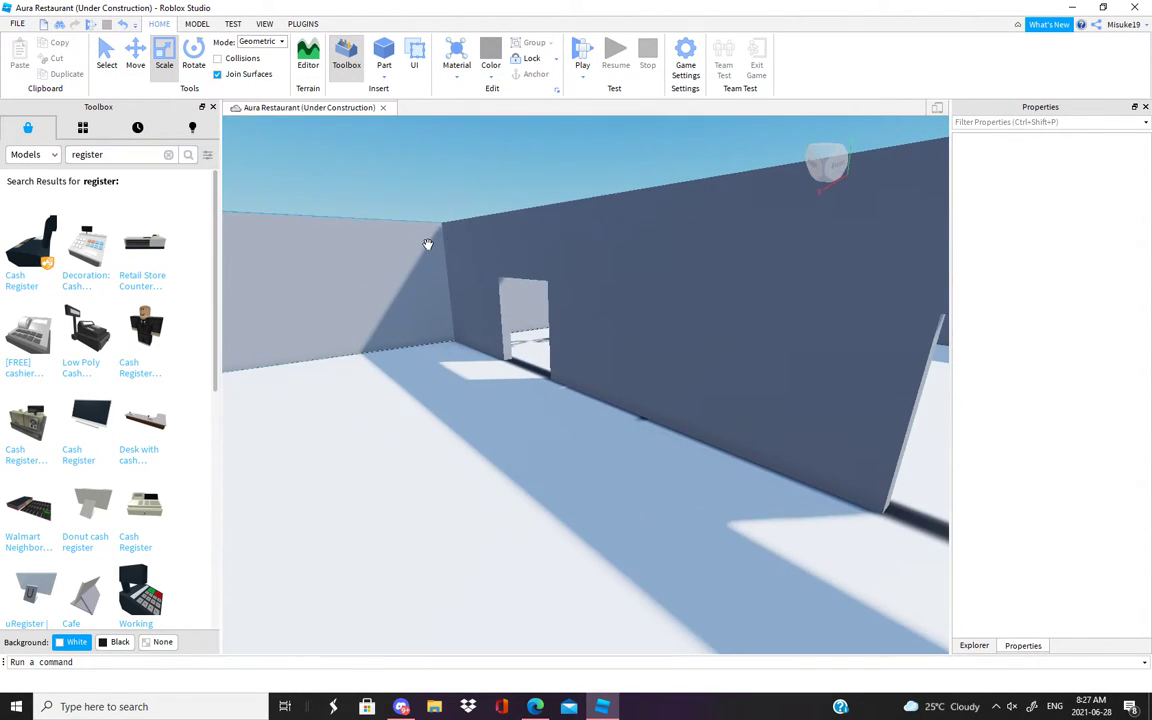
click(153, 158)
text(roblox person)
key(Return)
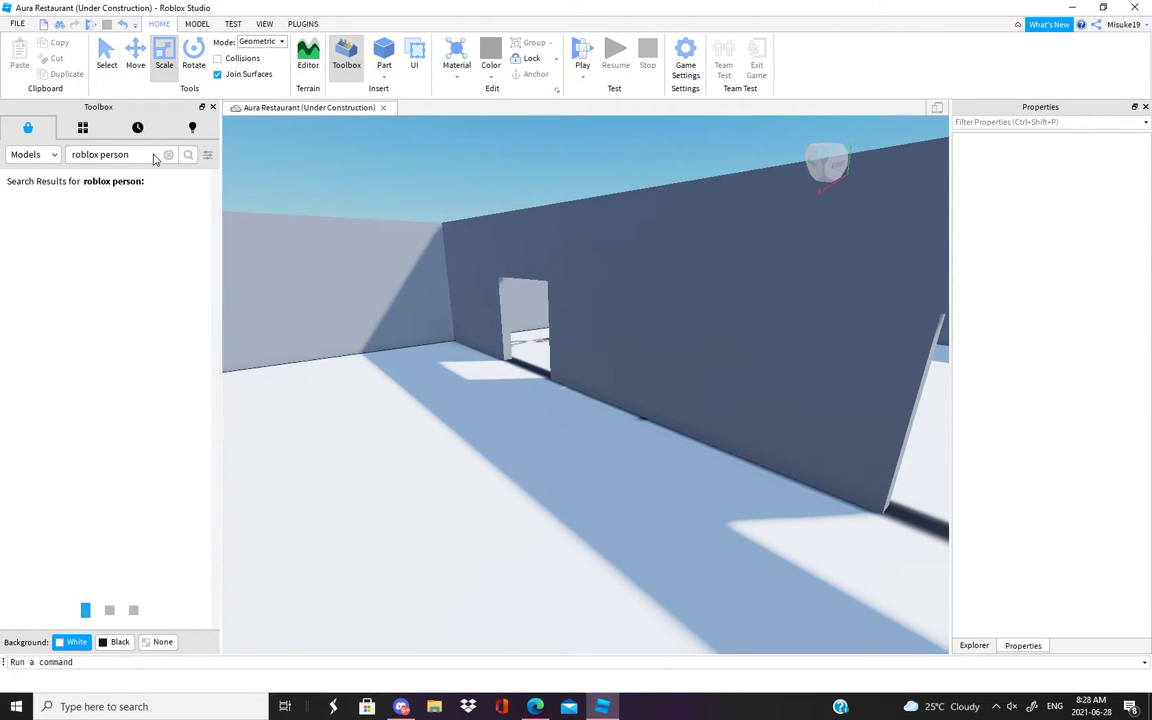
scroll(381, 193, up, 5)
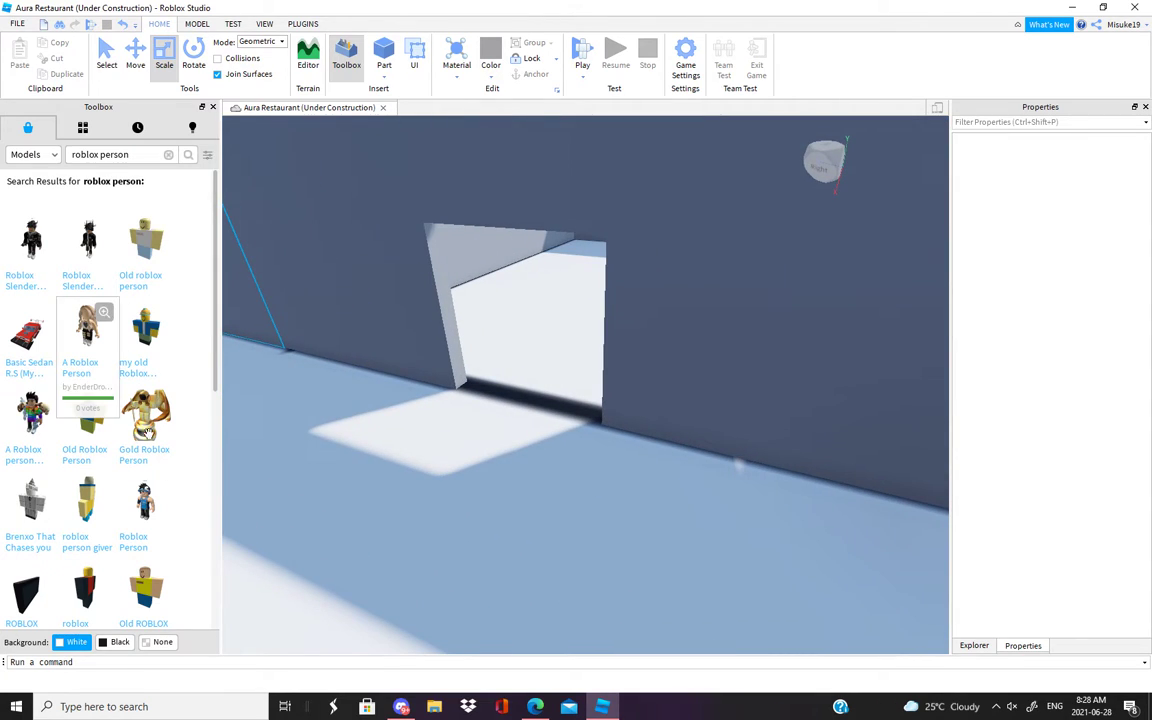
drag(168, 539, 415, 430)
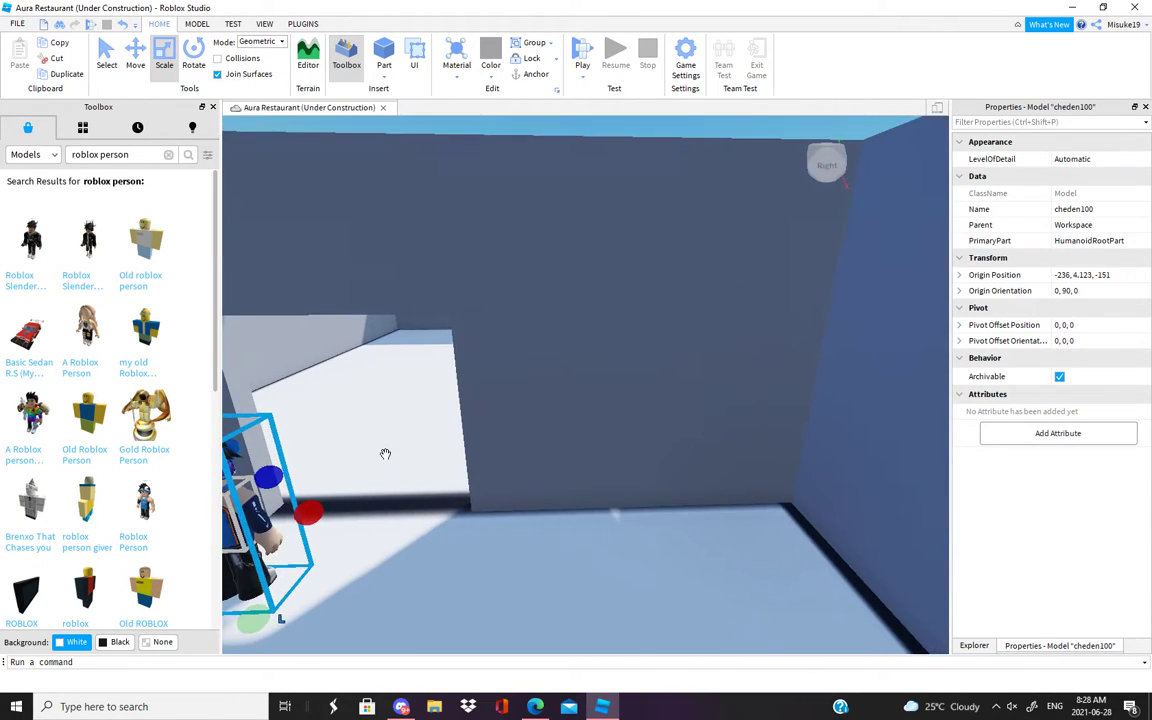
middle_drag(365, 438, 515, 486)
Build two side walls along the outlined area at the entrance from a block and its copy, raised to the opening's height.
right_drag(539, 476, 460, 202)
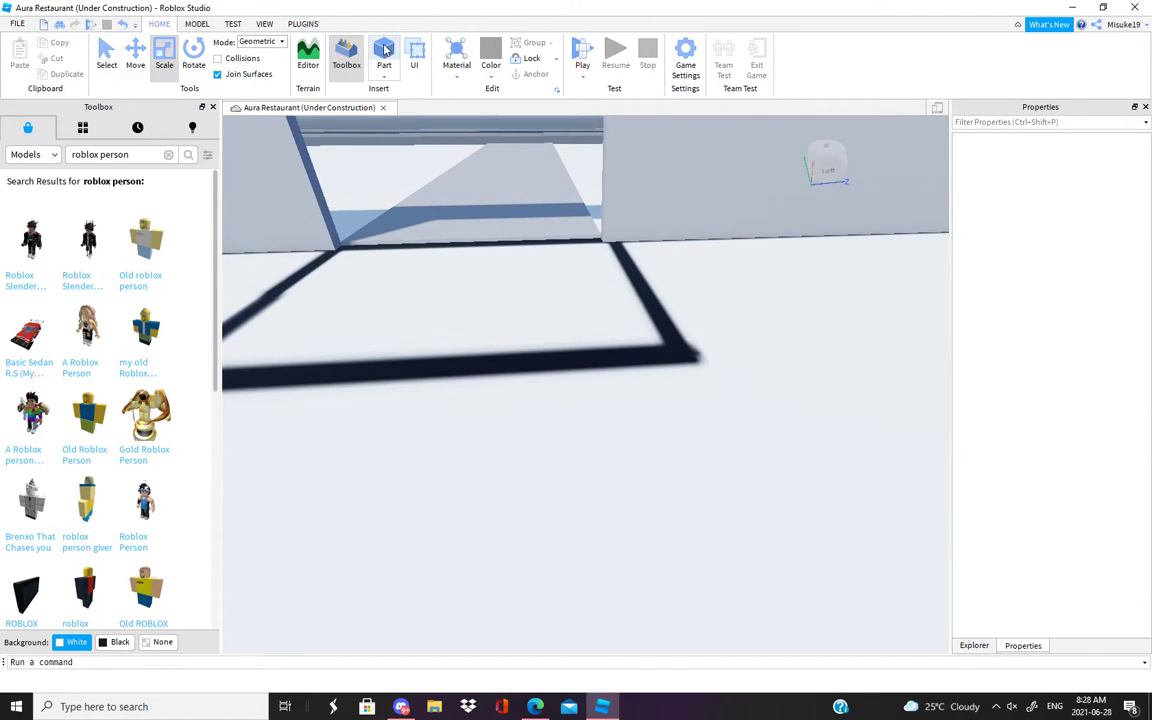
click(384, 55)
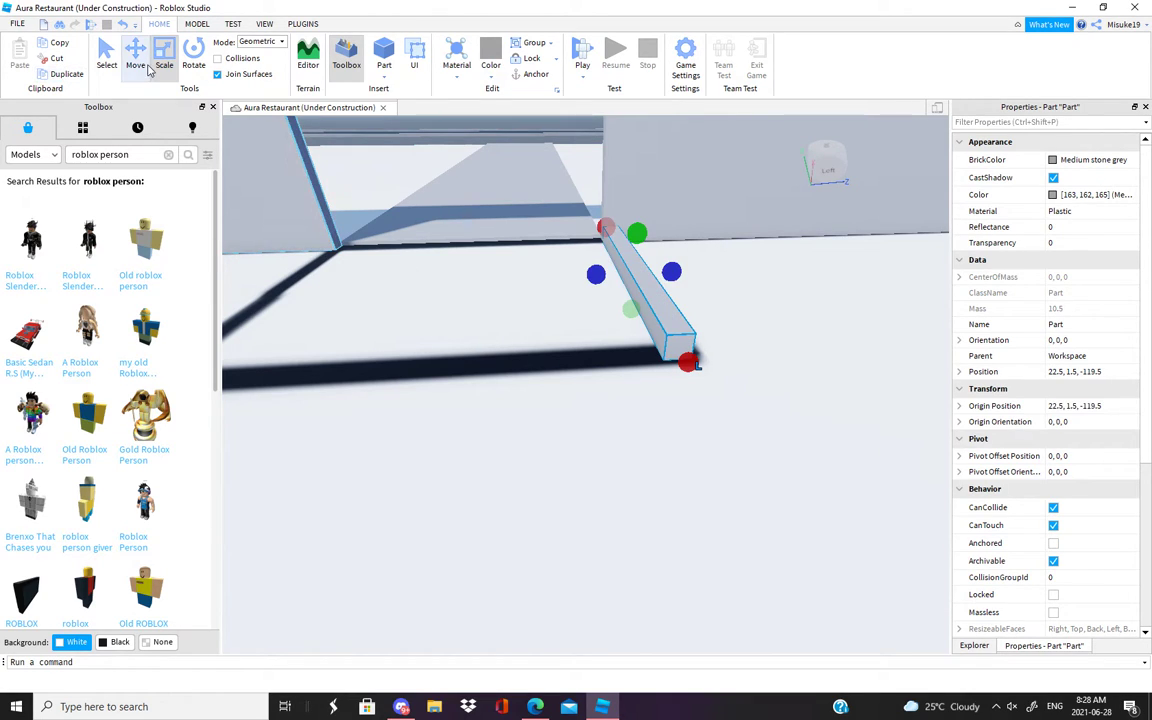
drag(586, 279, 401, 270)
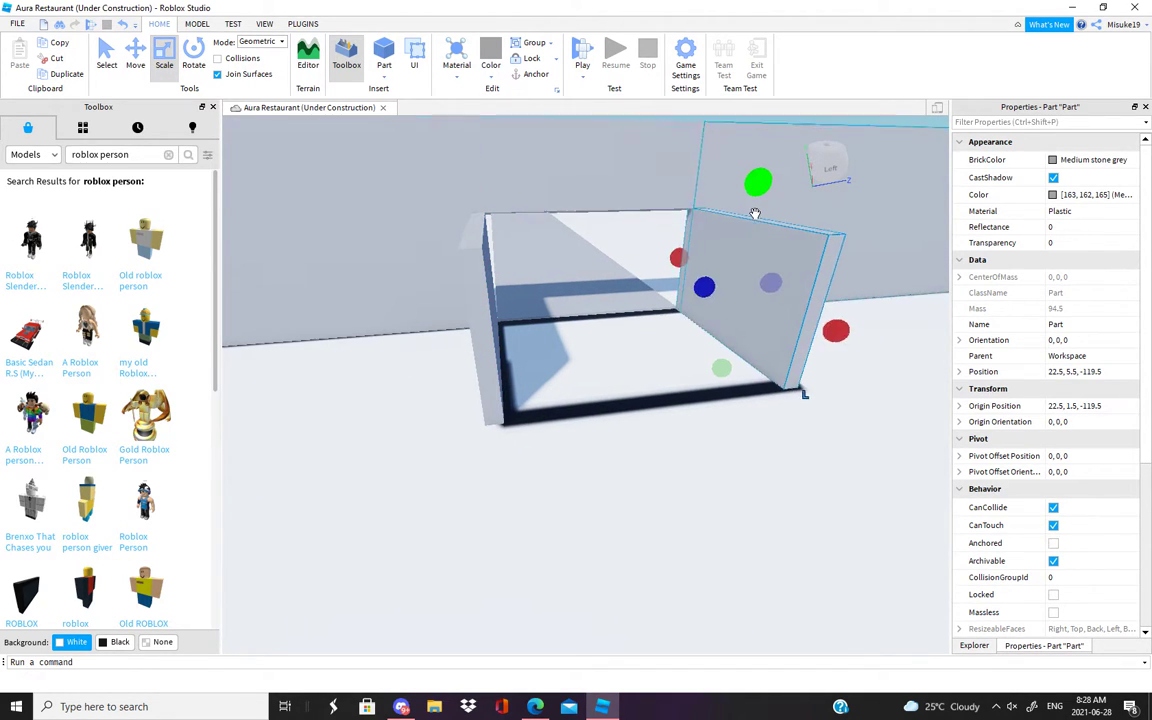
right_drag(742, 193, 672, 148)
Duplicate an entrance side wall, move the copy up, then flatten and widen it into a roof spanning both side walls.
click(672, 148)
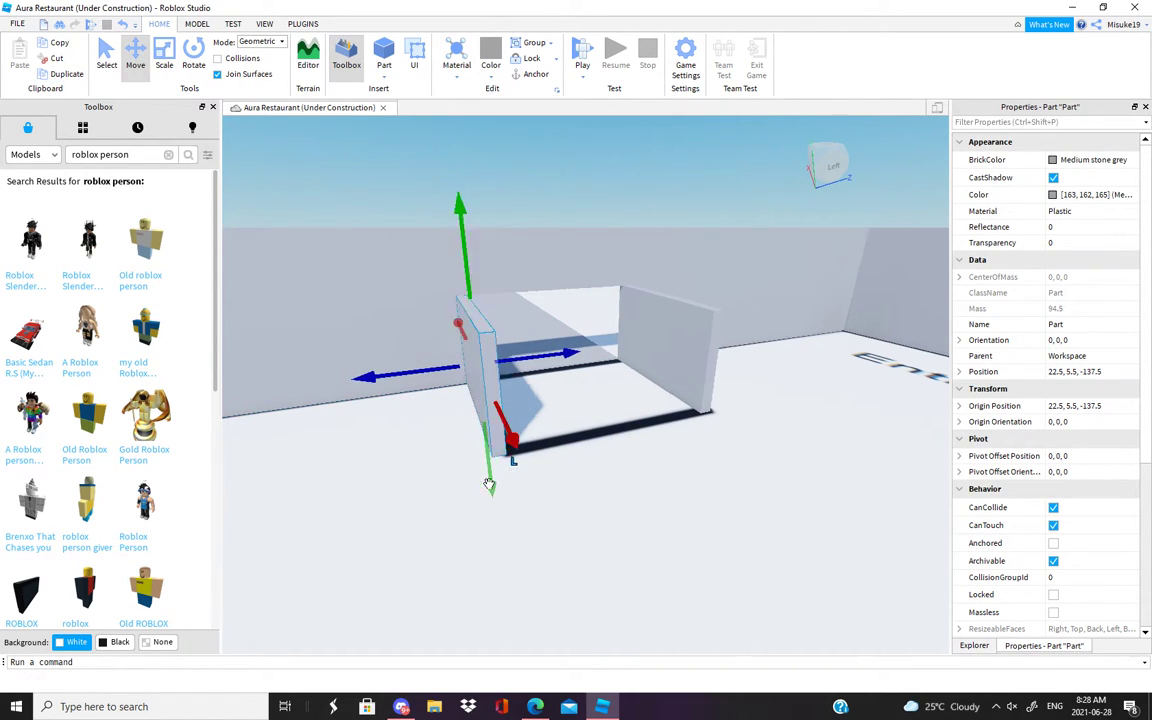
right_drag(487, 484, 593, 495)
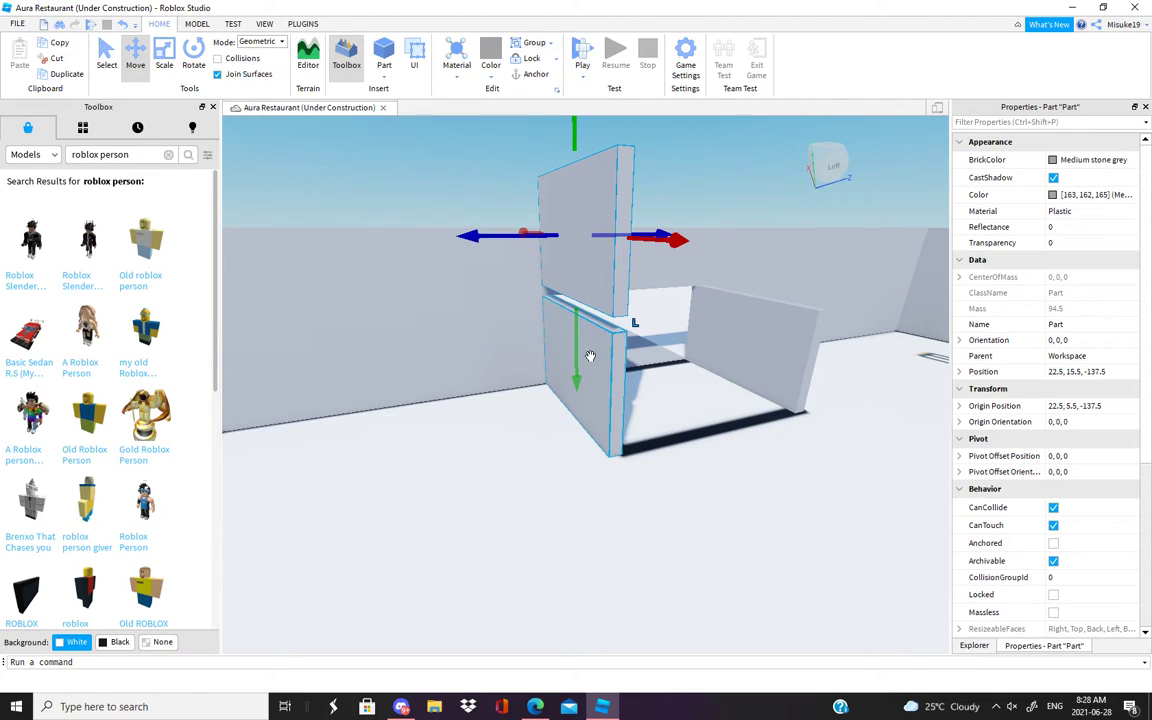
key(ctrl+3)
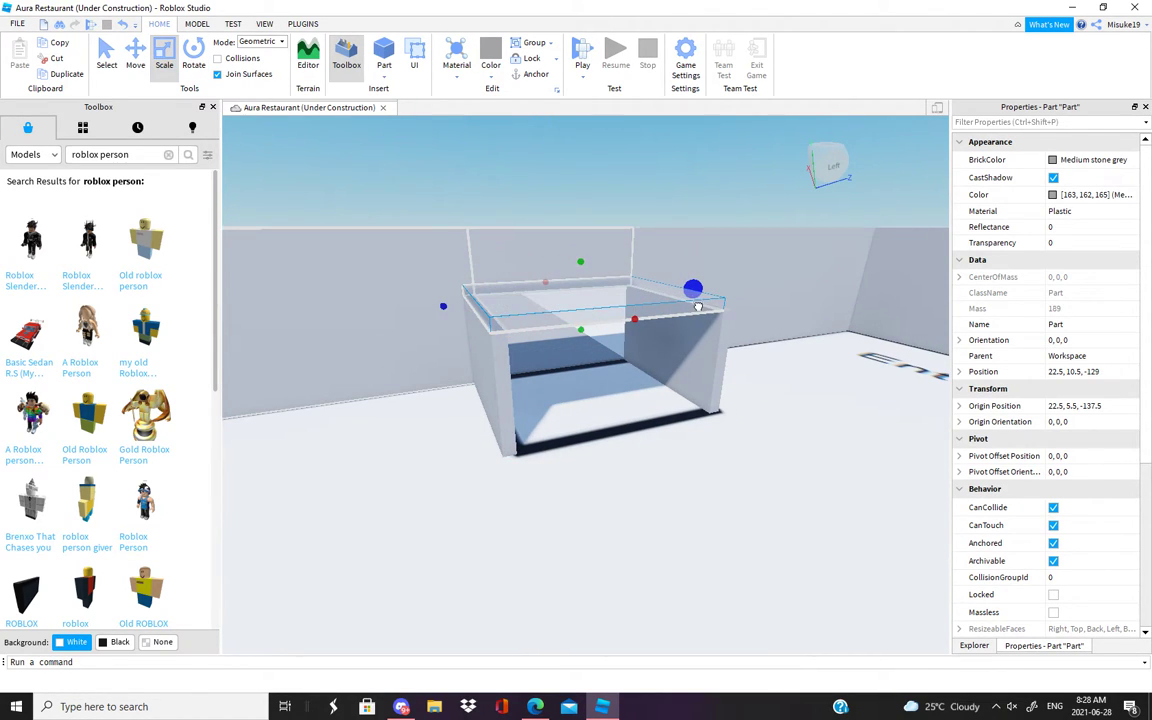
click(558, 175)
Duplicate the long wall in front of the Serving Counter room and shrink the copy to a 1-stud-wide piece partway along it.
key(w)
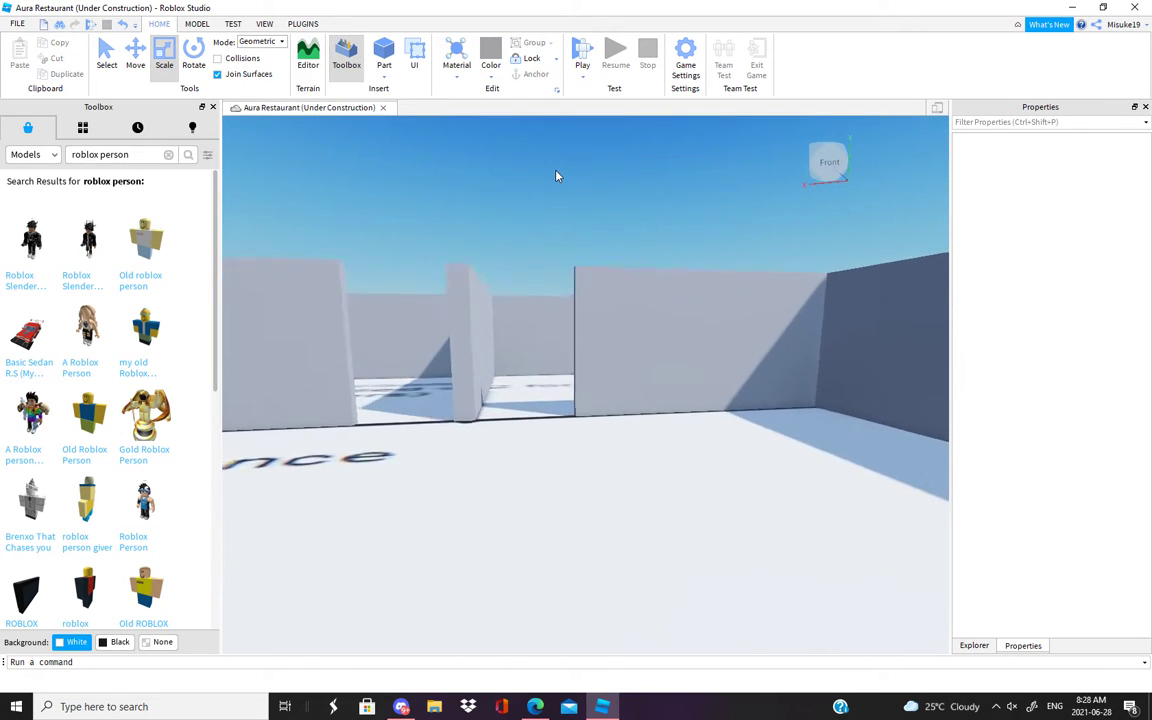
right_drag(558, 175, 585, 173)
click(563, 417)
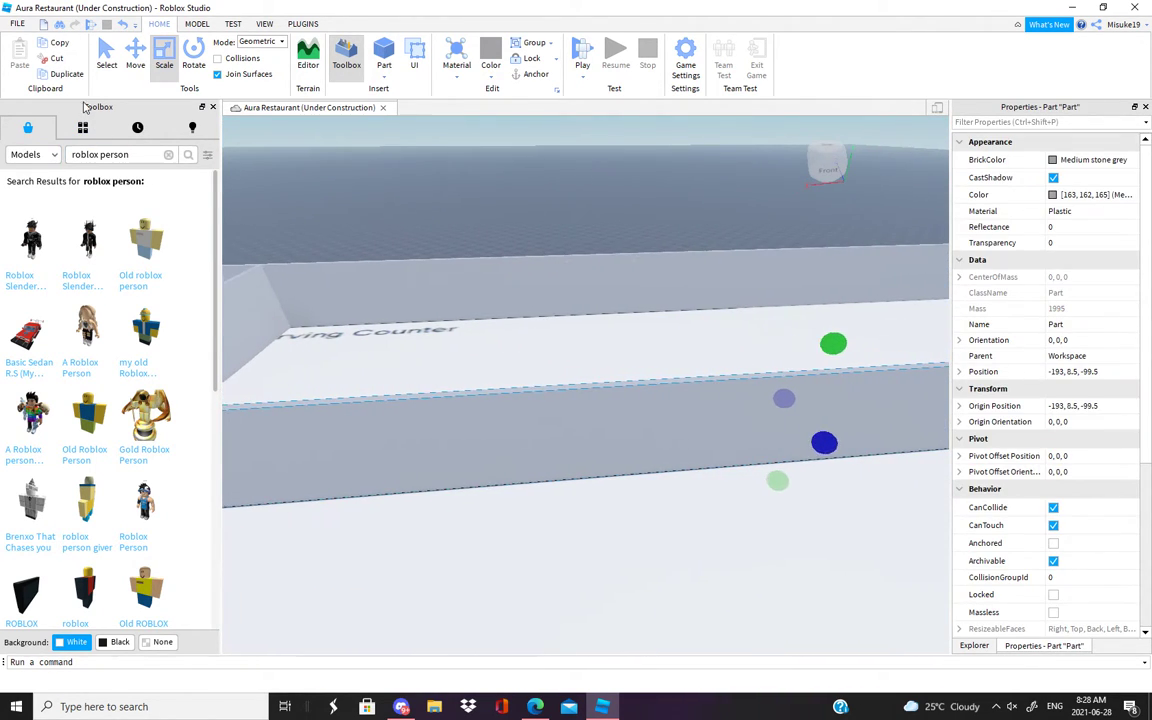
right_drag(245, 168, 465, 336)
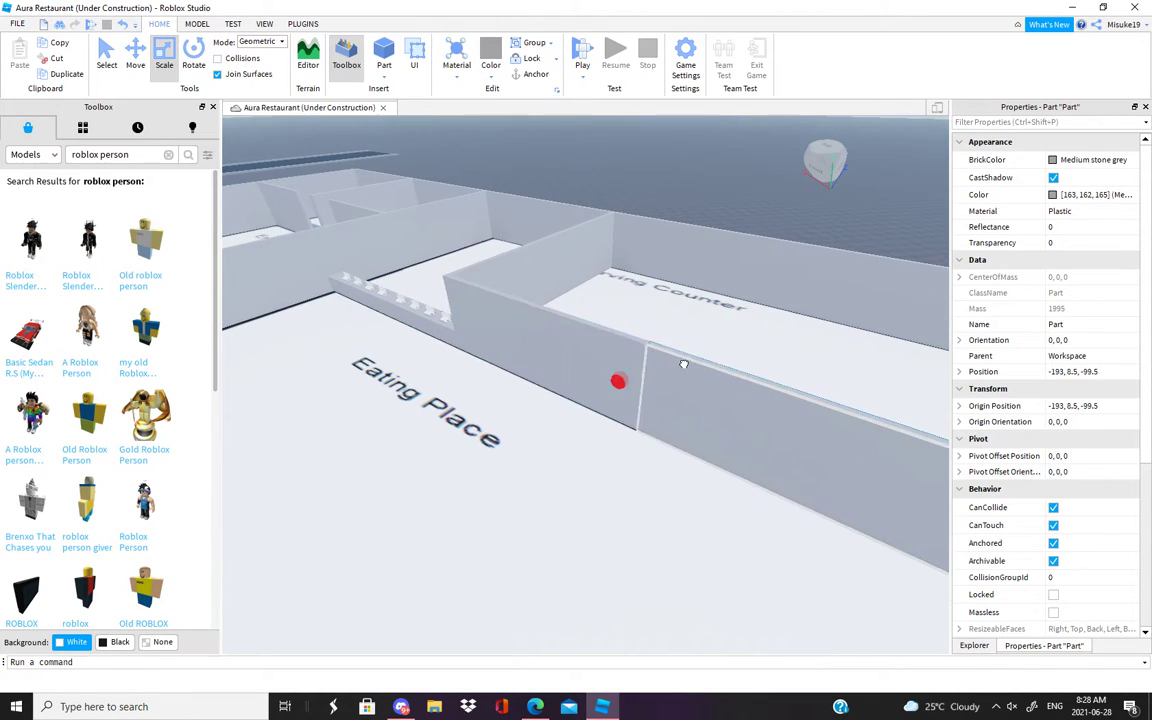
scroll(662, 359, up, 5)
right_drag(769, 386, 555, 448)
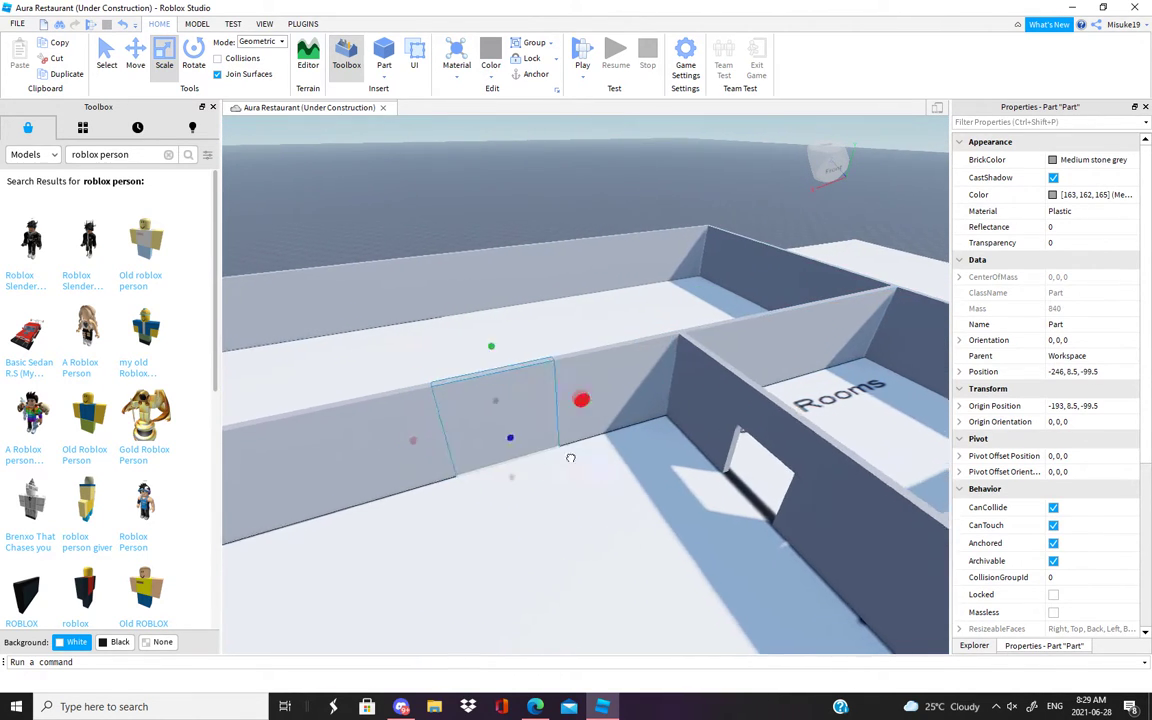
click(555, 448)
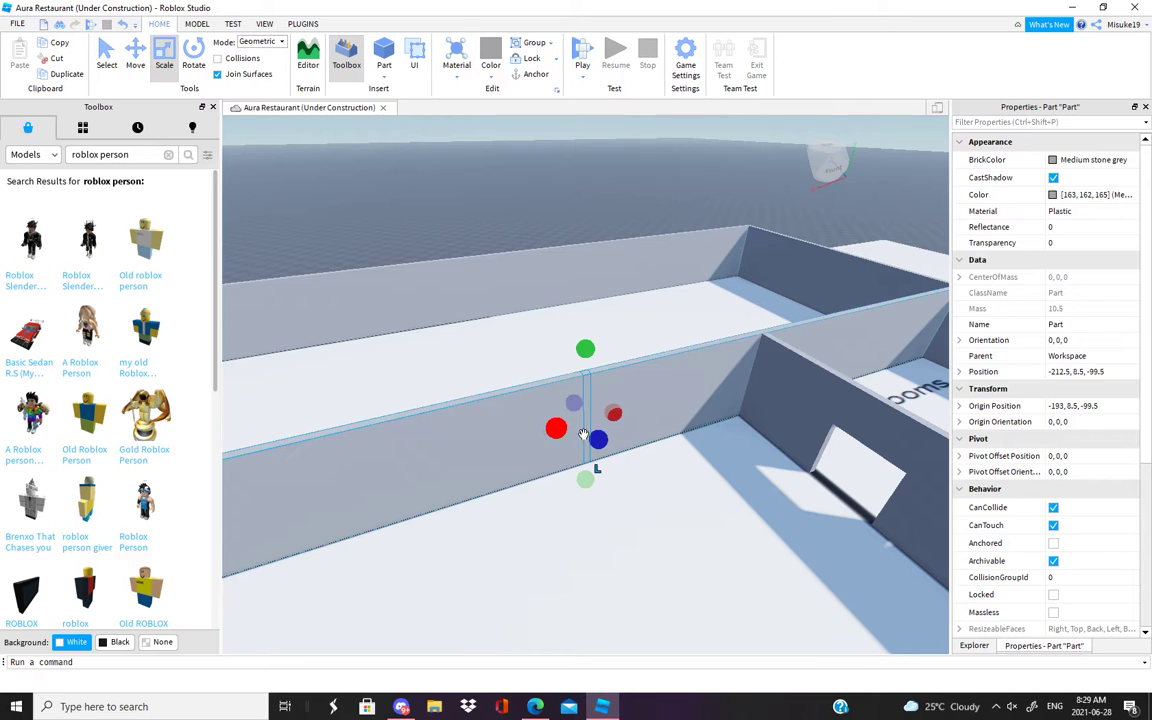
Stretch the narrow wall piece across the Serving Counter room to the outer wall as a divider.
right_drag(561, 411, 495, 440)
drag(495, 440, 465, 481)
scroll(351, 406, up, 2)
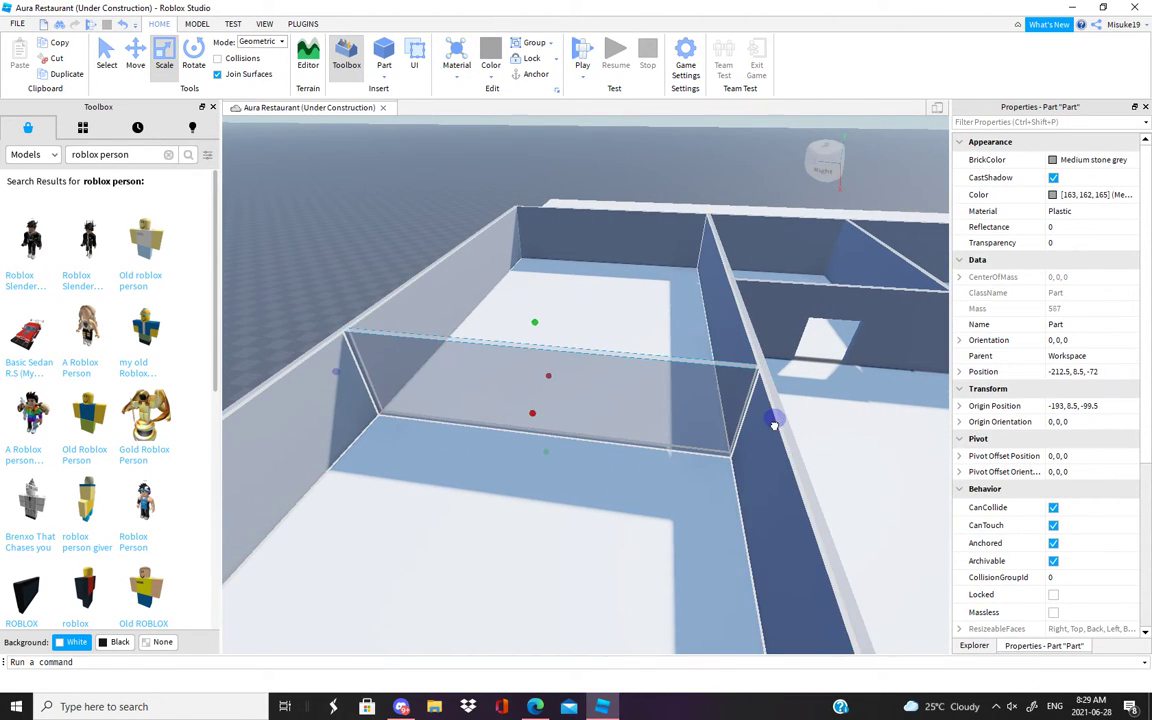
scroll(377, 270, up, 2)
click(383, 293)
Lengthen the entrance walkway outward from the building toward the sidewalk beside the road.
right_drag(383, 293, 401, 360)
click(401, 360)
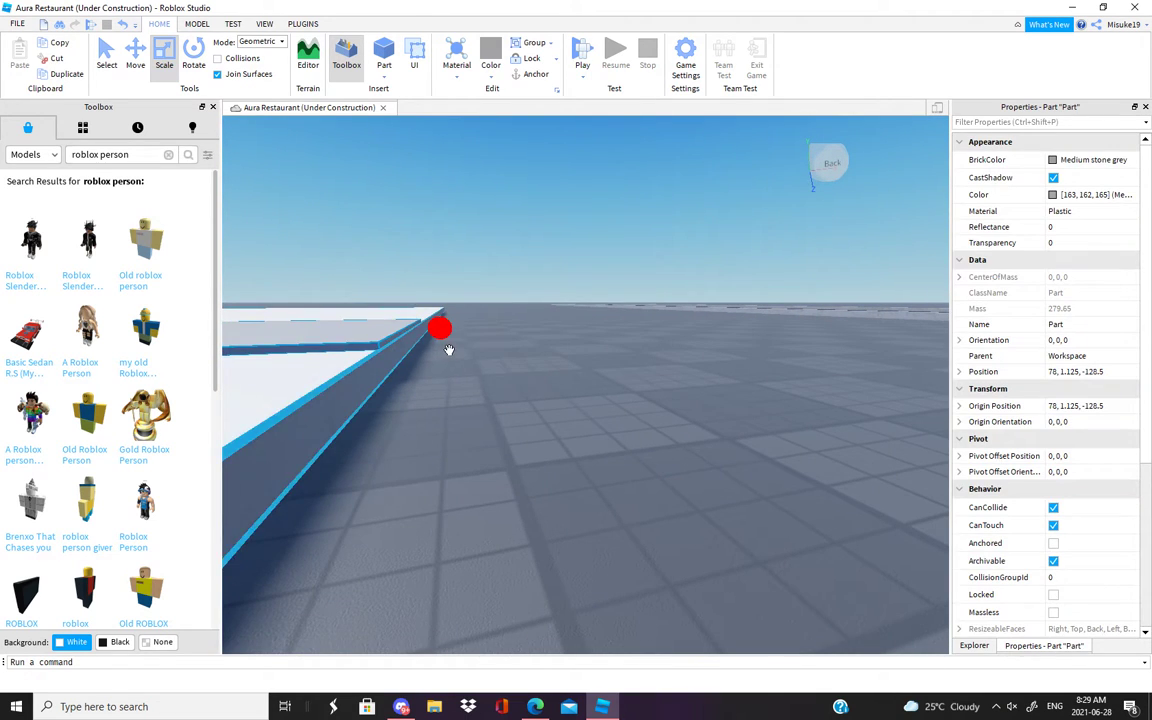
drag(447, 331, 422, 339)
right_drag(422, 339, 481, 363)
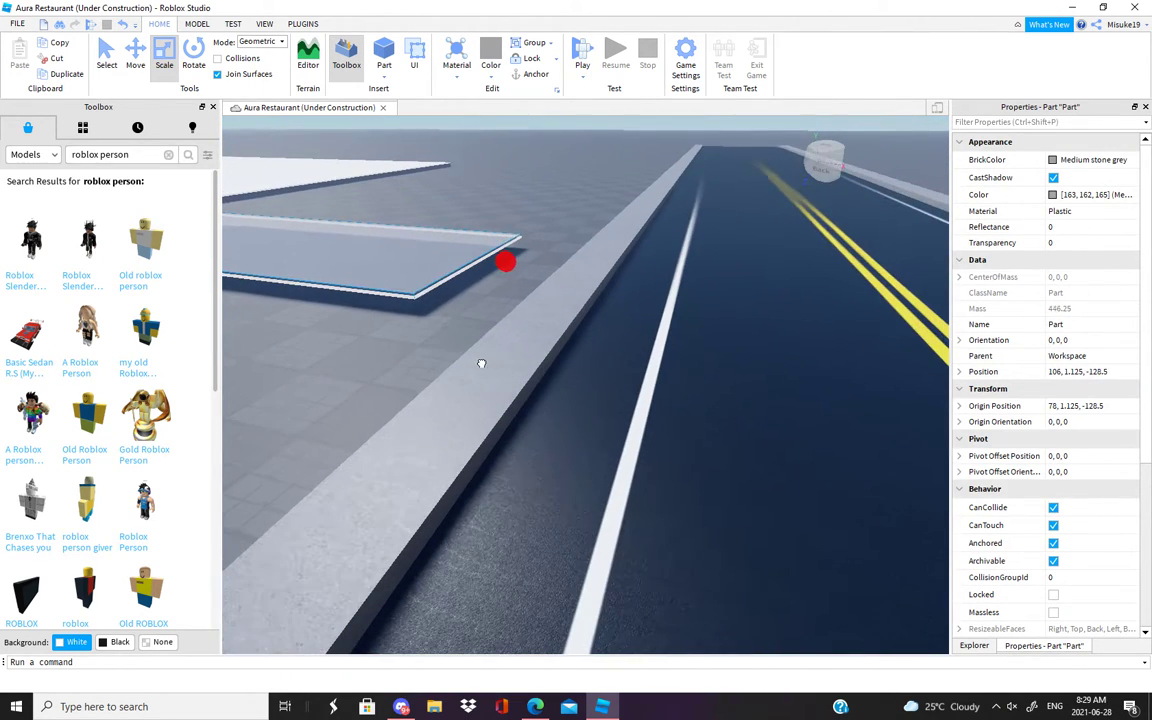
right_drag(562, 378, 388, 331)
click(391, 329)
scroll(388, 331, up, 5)
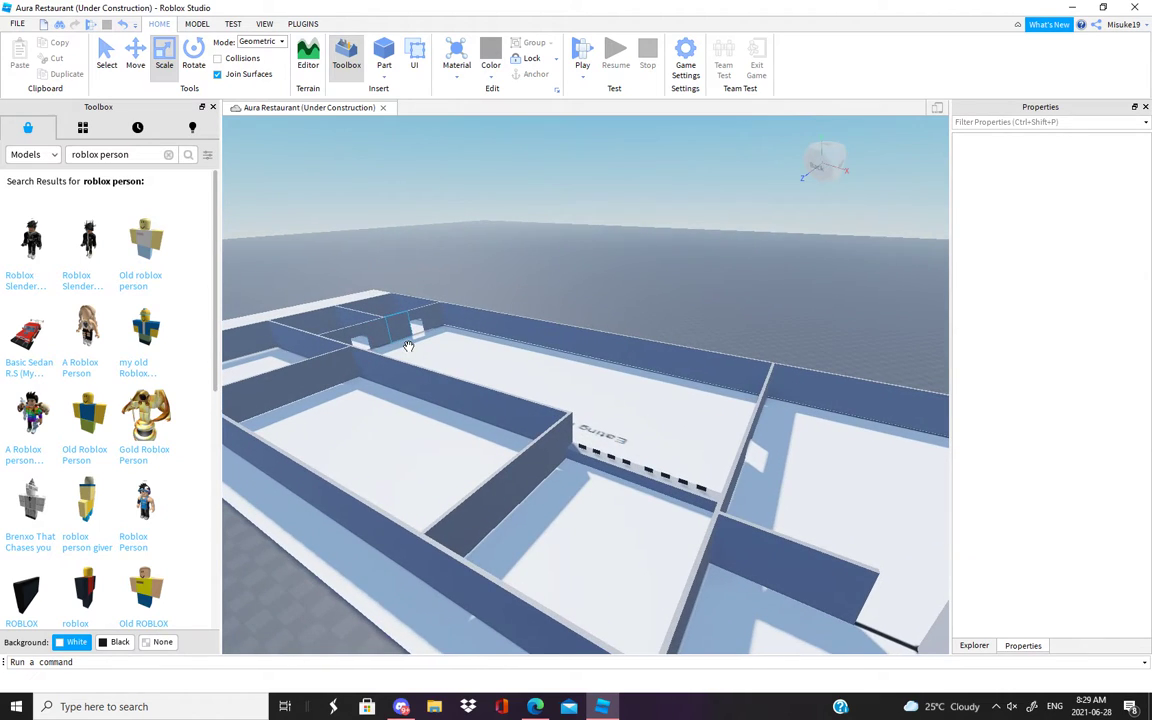
Duplicate the divider wall at the counter's end and reshape the copy into an overhead beam spanning the cash register counter.
middle_drag(388, 331, 408, 346)
scroll(406, 342, up, 8)
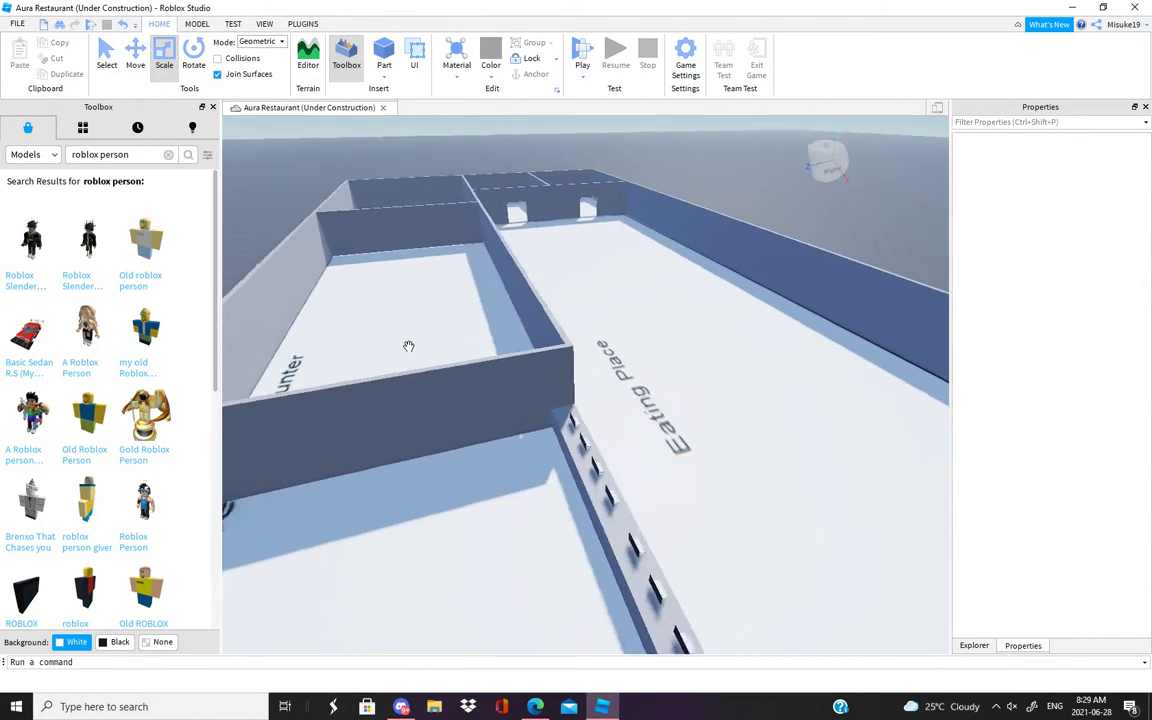
click(406, 342)
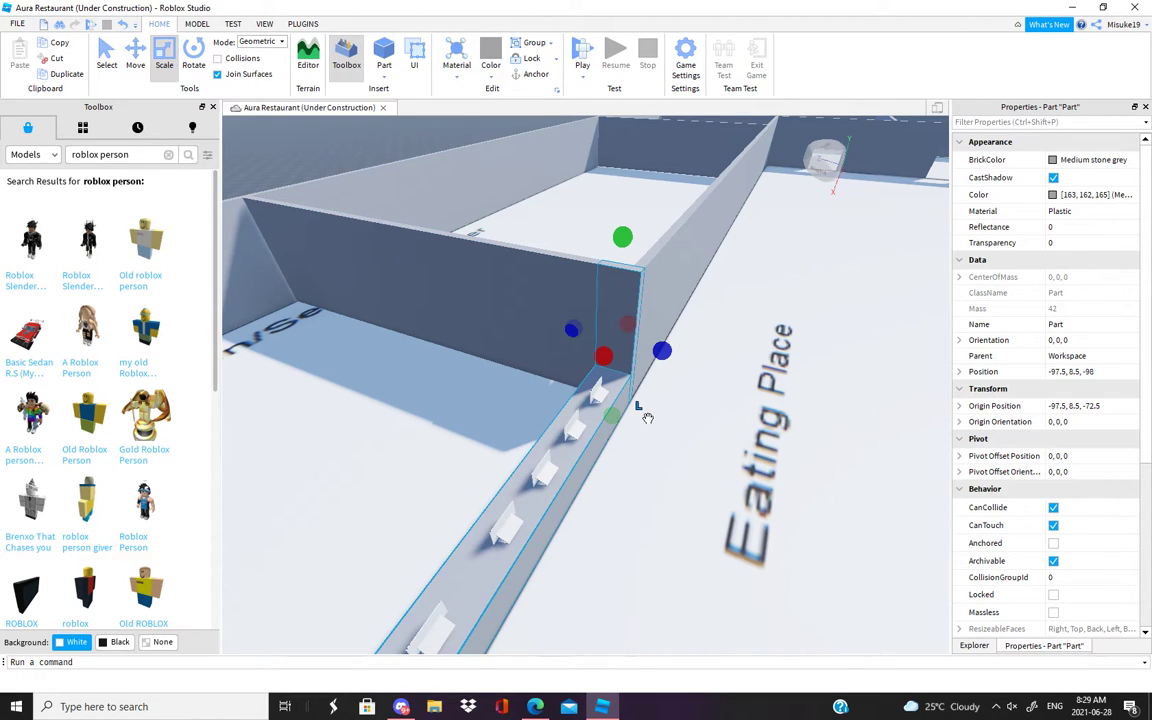
drag(618, 305, 530, 341)
right_drag(565, 372, 425, 406)
drag(415, 367, 410, 388)
right_drag(410, 388, 489, 288)
click(470, 352)
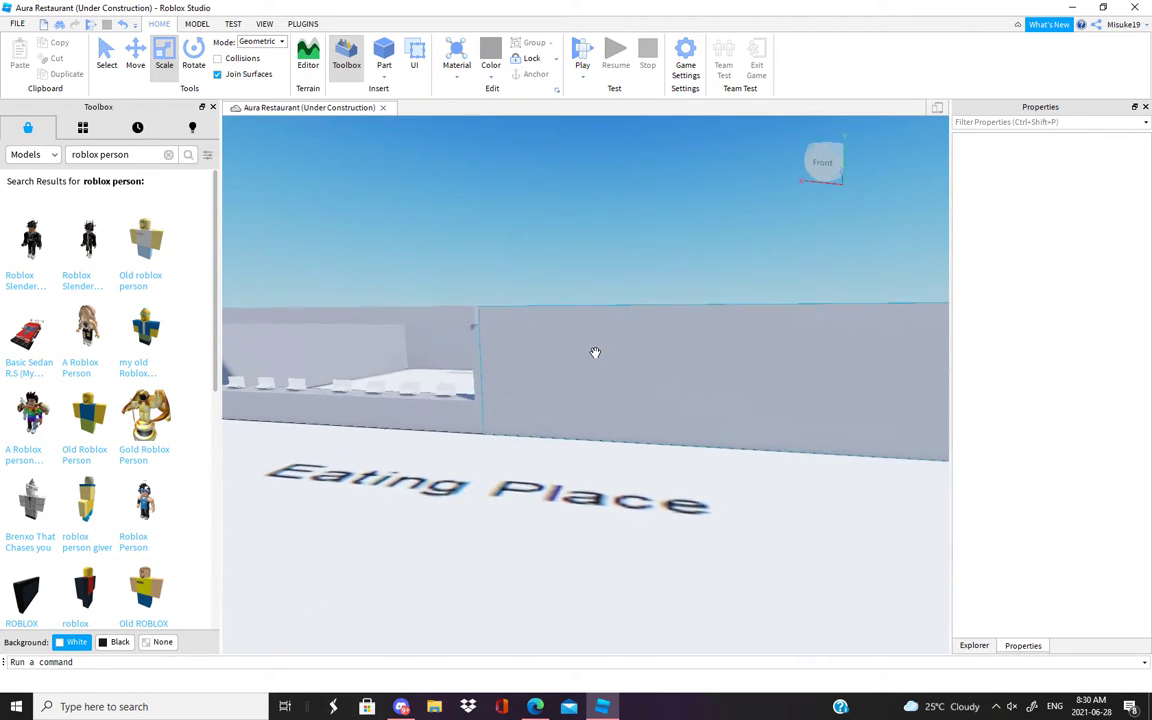
Use shortened copies of the long wall between the Kitchen/Serving Counter and Eating Place to form a doorway with a header beside the counter.
click(594, 352)
right_drag(594, 352, 595, 352)
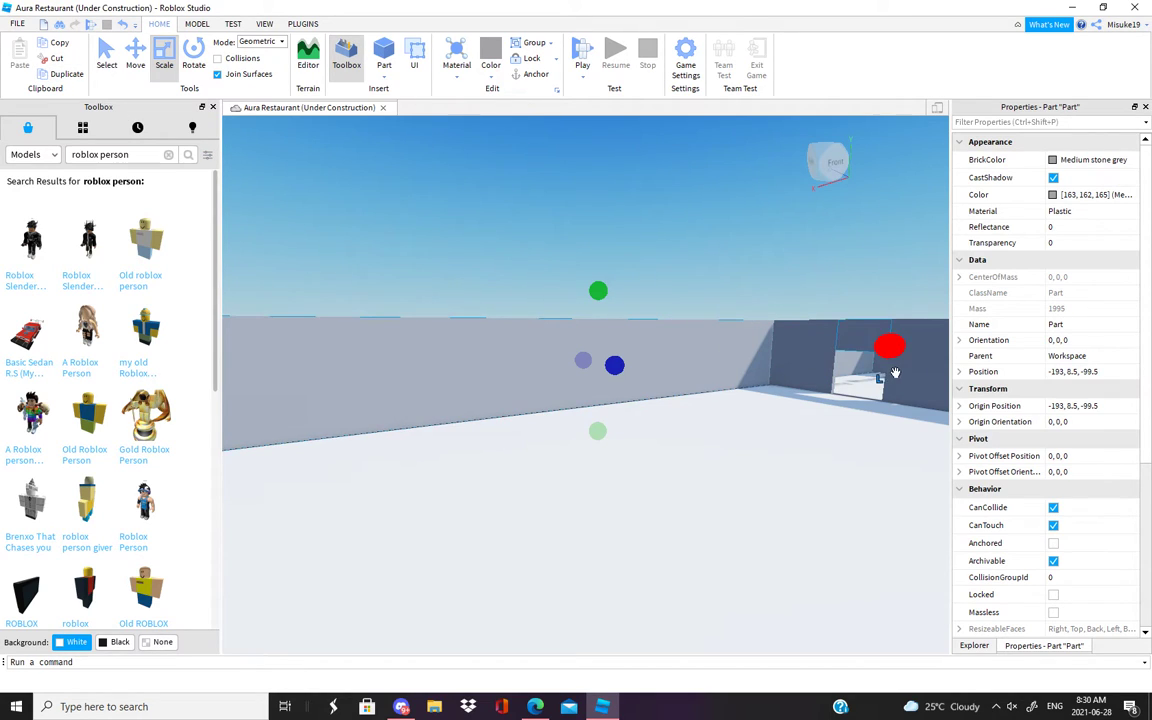
drag(632, 369, 564, 374)
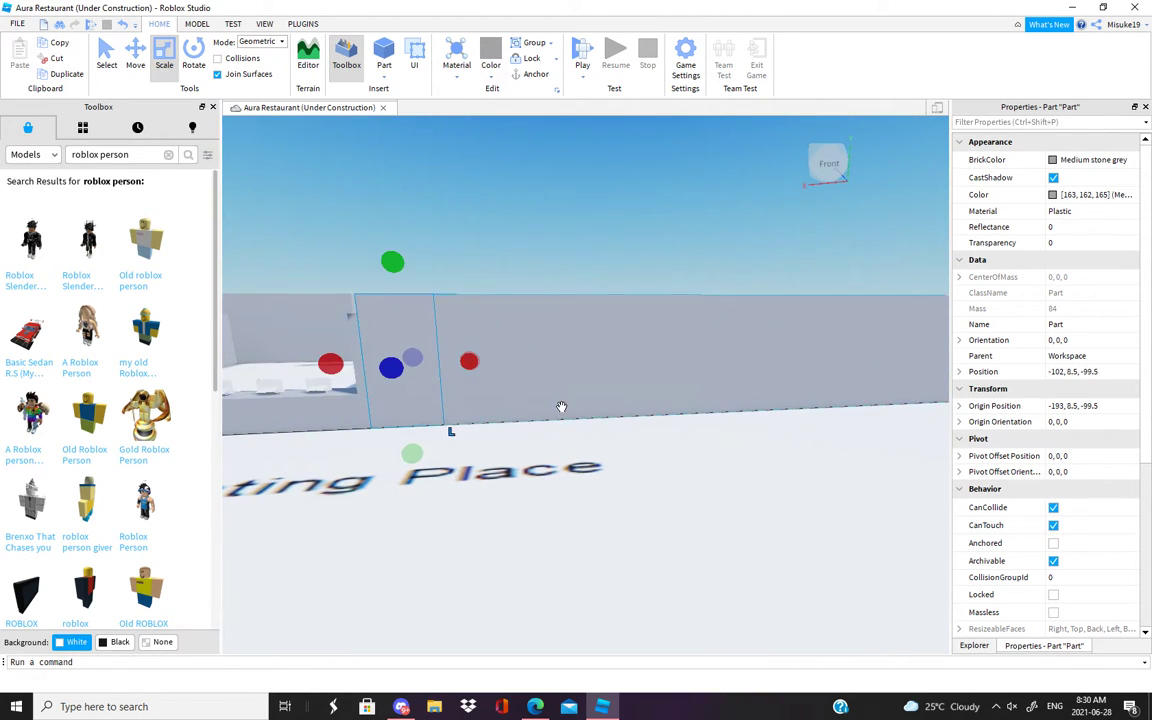
drag(368, 386, 428, 370)
click(428, 367)
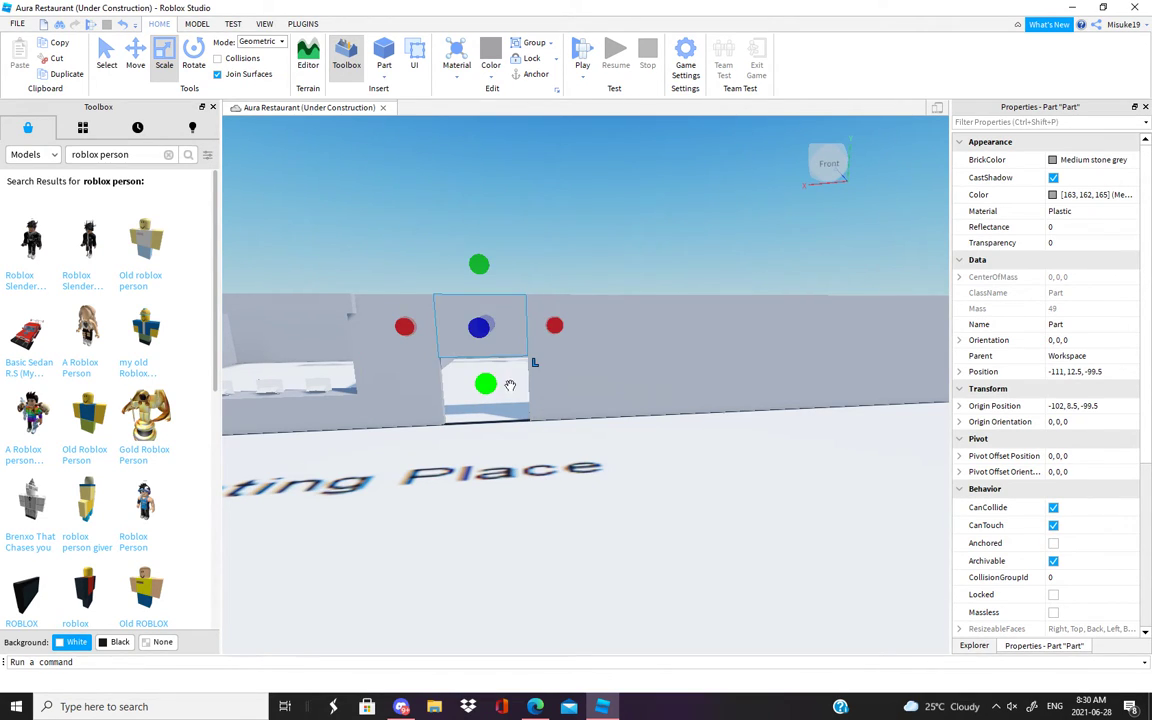
key(d)
click(494, 229)
Examine the new doorway and the counter opening up close and from above the kitchen and eating area.
key(w)
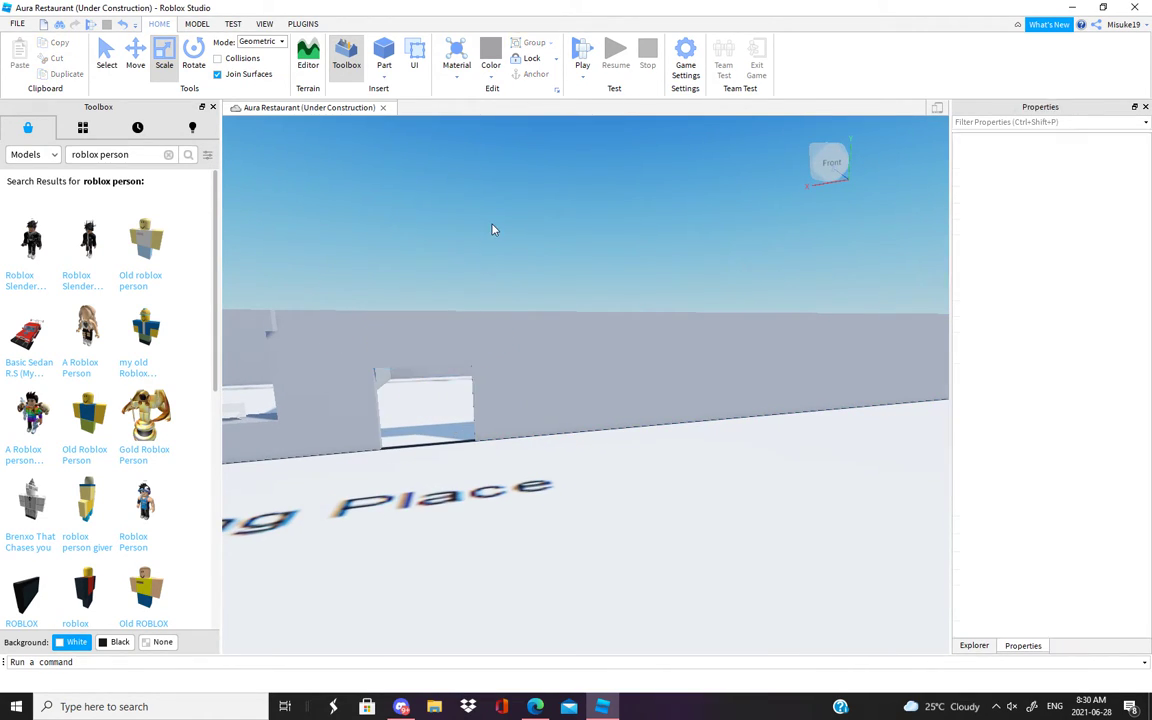
key(s)
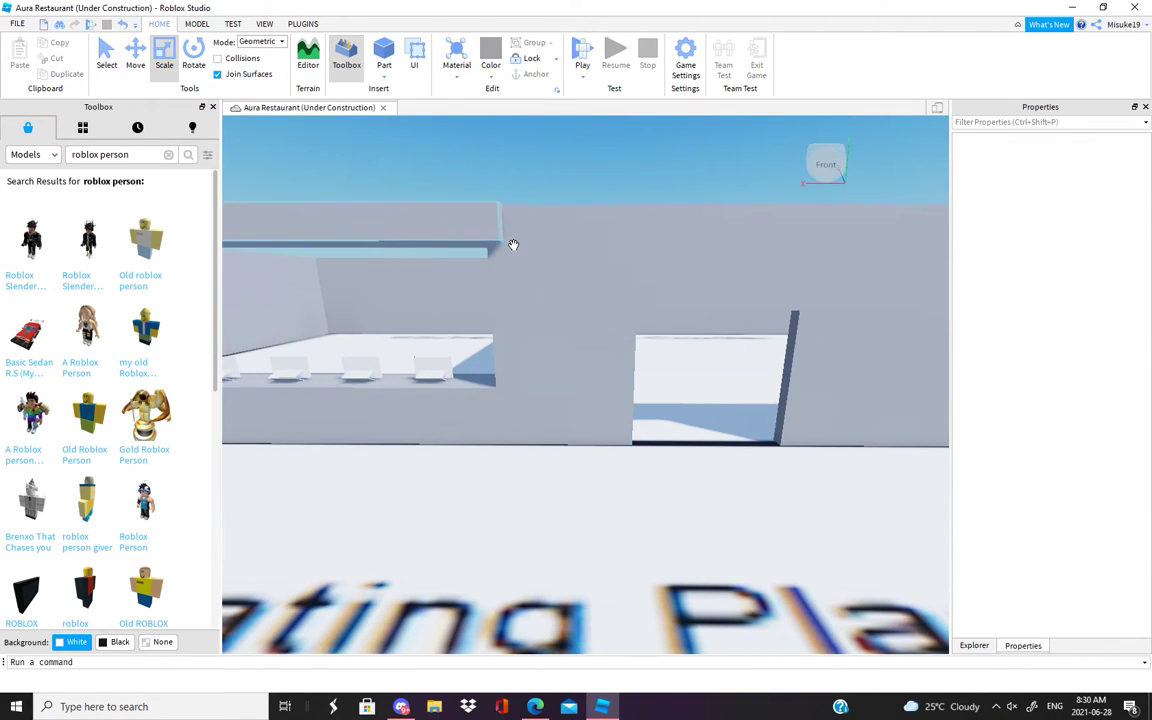
key(e)
key(s)
mouse_move(492, 229)
right_down()
mouse_move(513, 245)
mouse_move(492, 230)
right_up()
key(s)
middle_drag(492, 230, 497, 251)
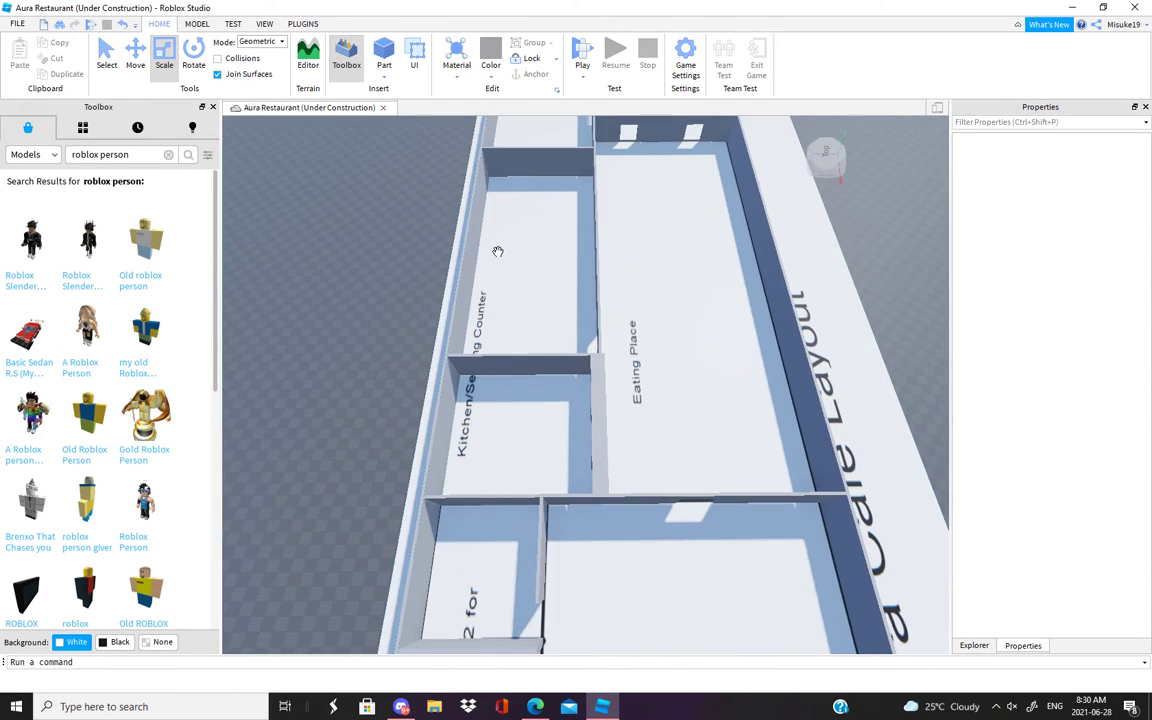